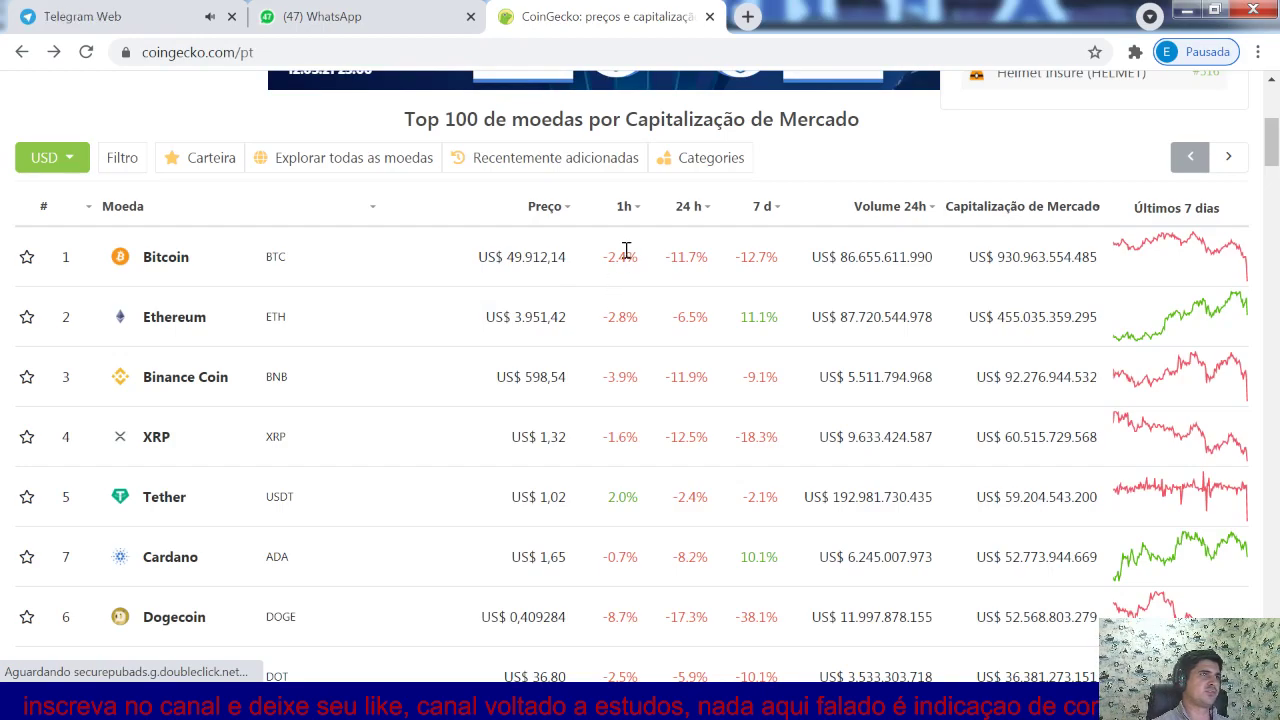
- Look through the prices and percentage changes of the top 100 coins by market capitalization on CoinGecko
scroll(623, 560, "down", 2)
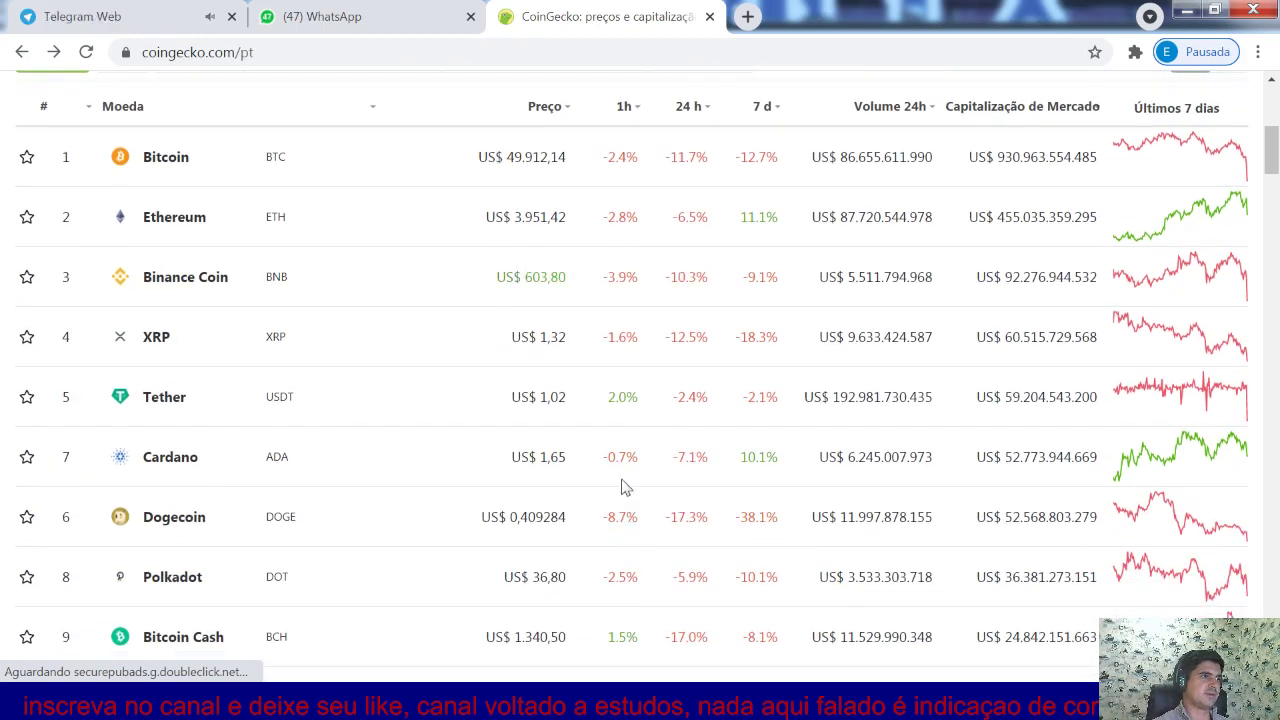
scroll(633, 459, "down", 4)
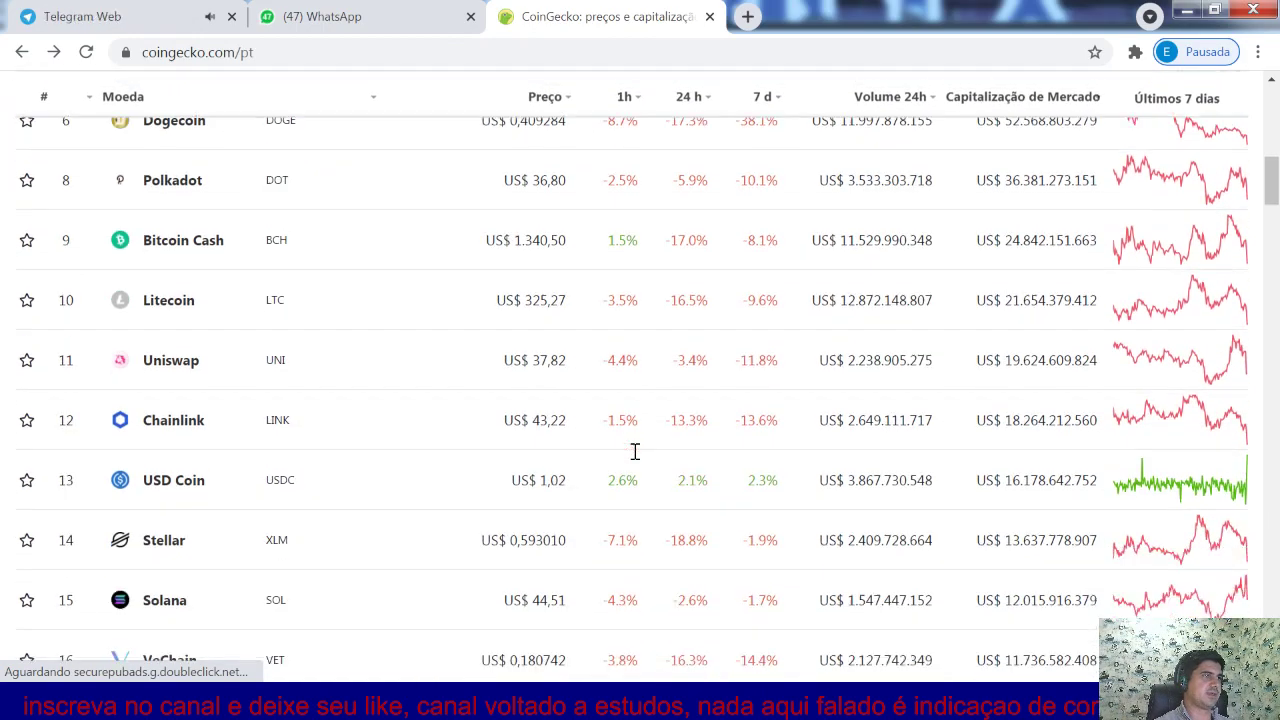
scroll(633, 459, "down", 1)
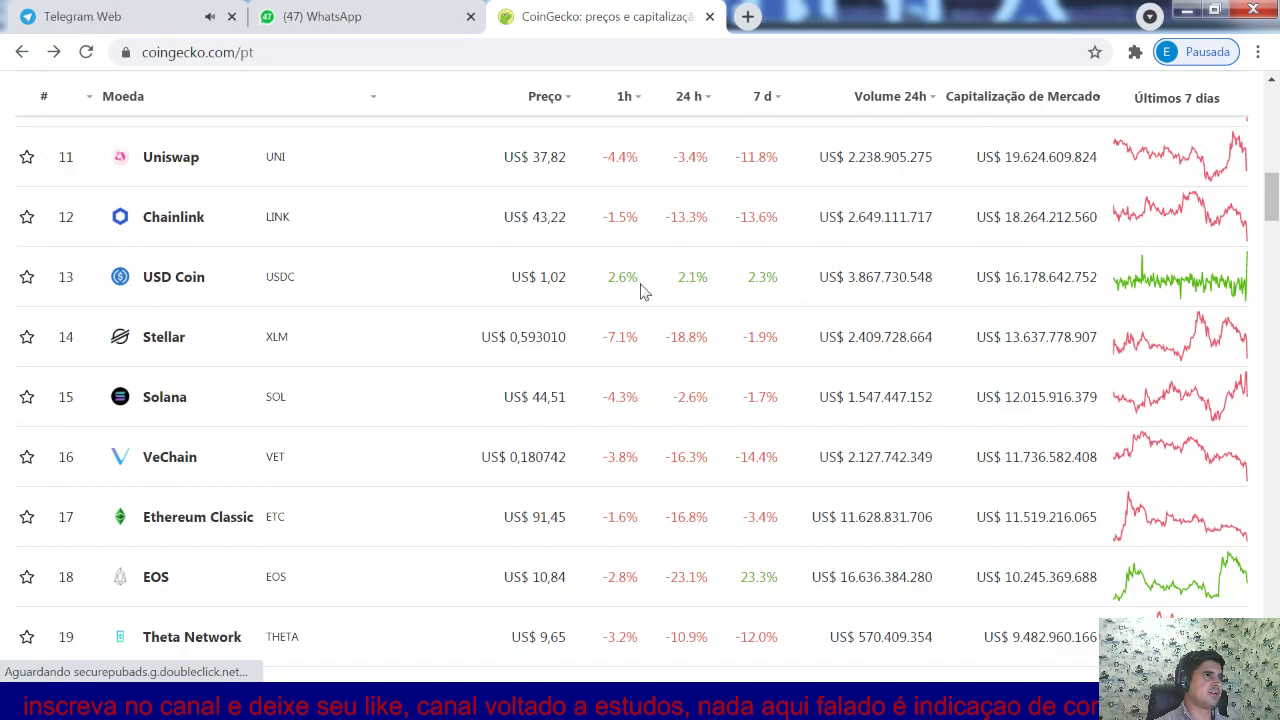
scroll(628, 267, "up", 2)
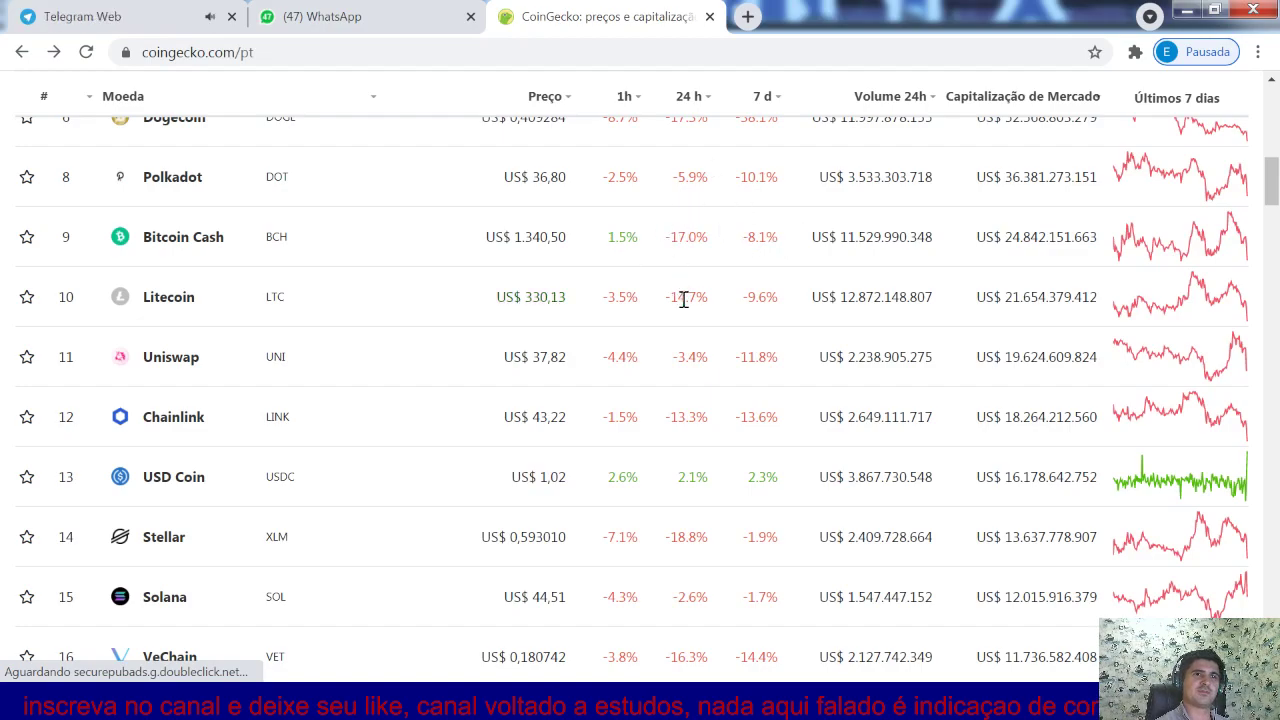
scroll(683, 300, "down", 5)
scroll(723, 298, "down", 6)
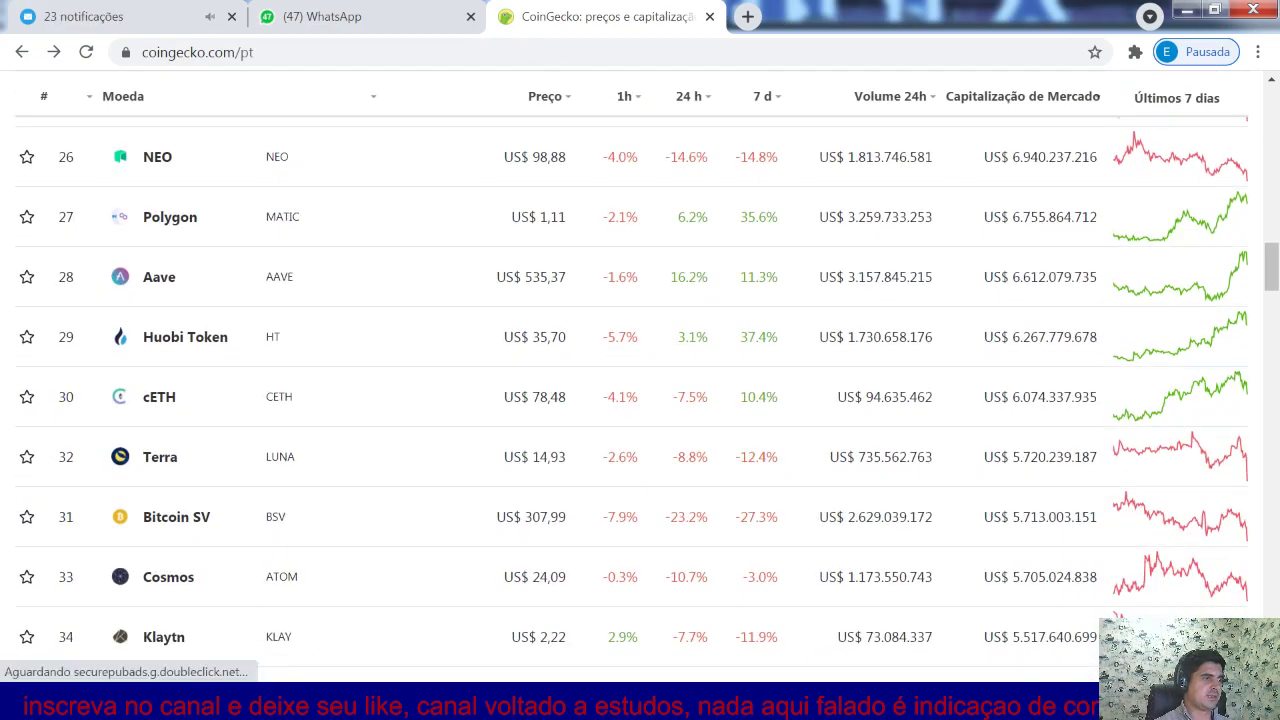
- Switch to the exchange browser window and check the BANANA price on ApeSwap and the CAKE price on PancakeSwap
key("alt+Tab")
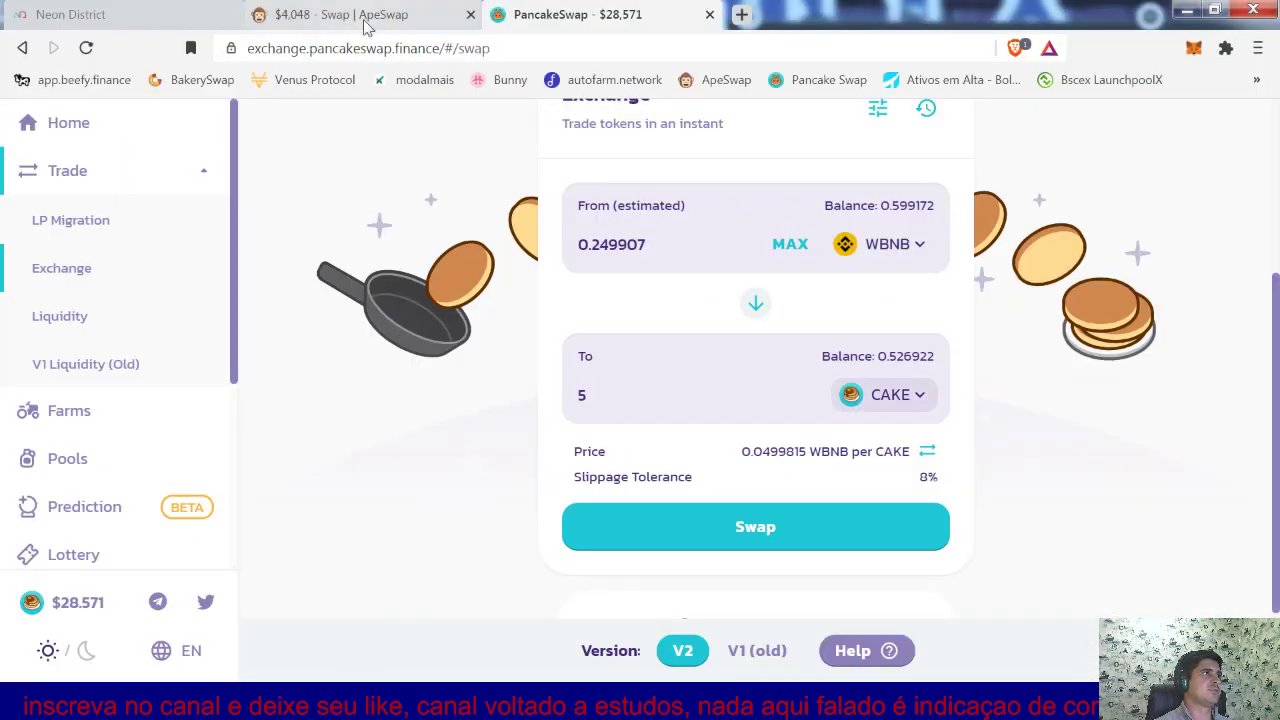
left_click(363, 20)
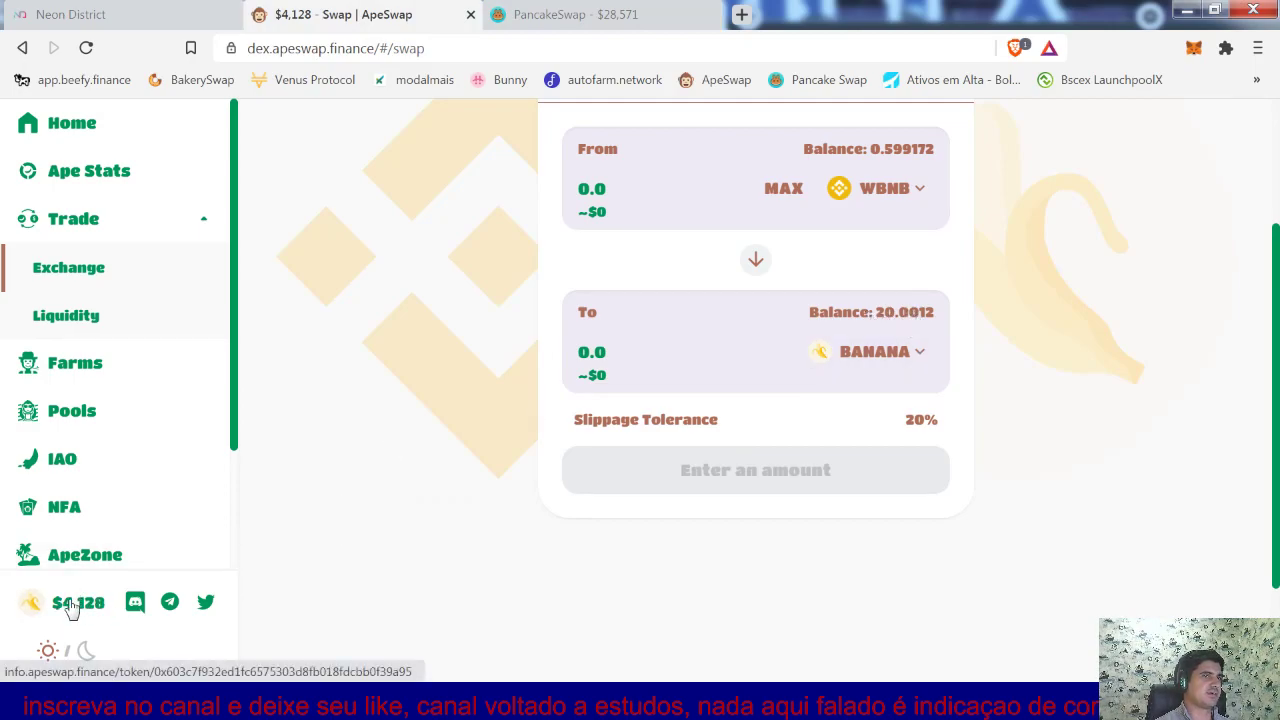
left_click(576, 14)
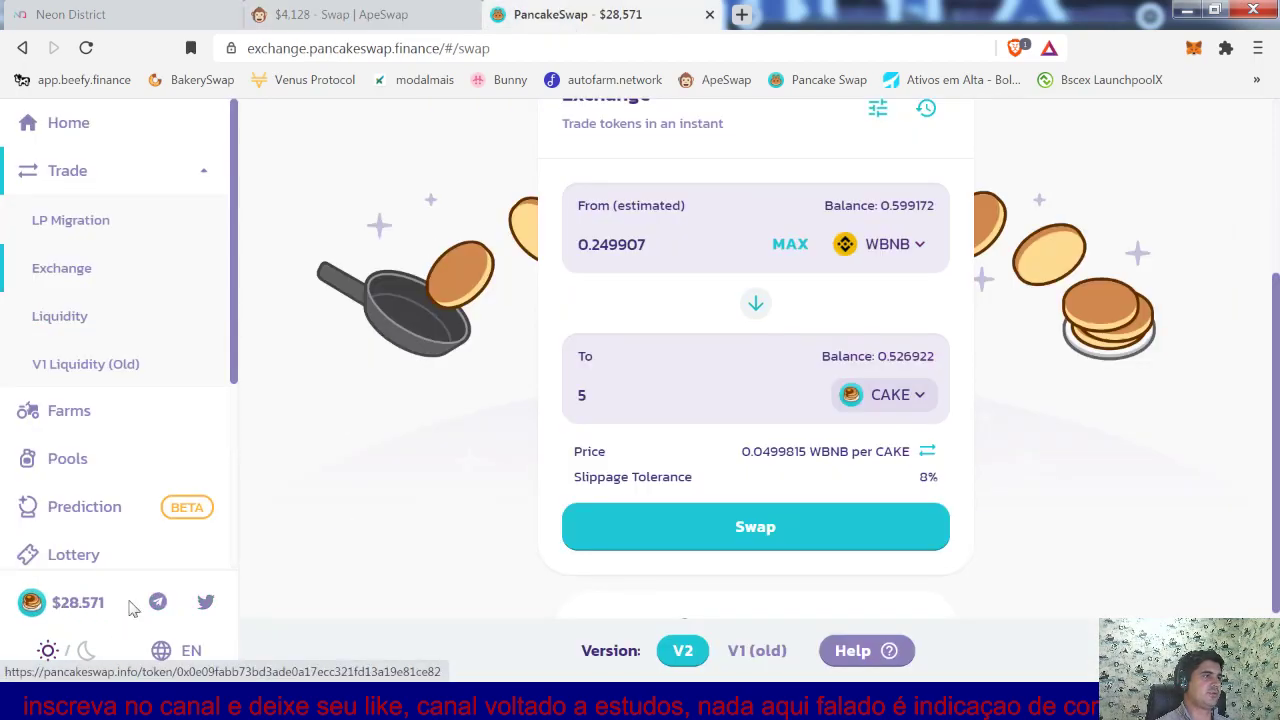
left_click(735, 543)
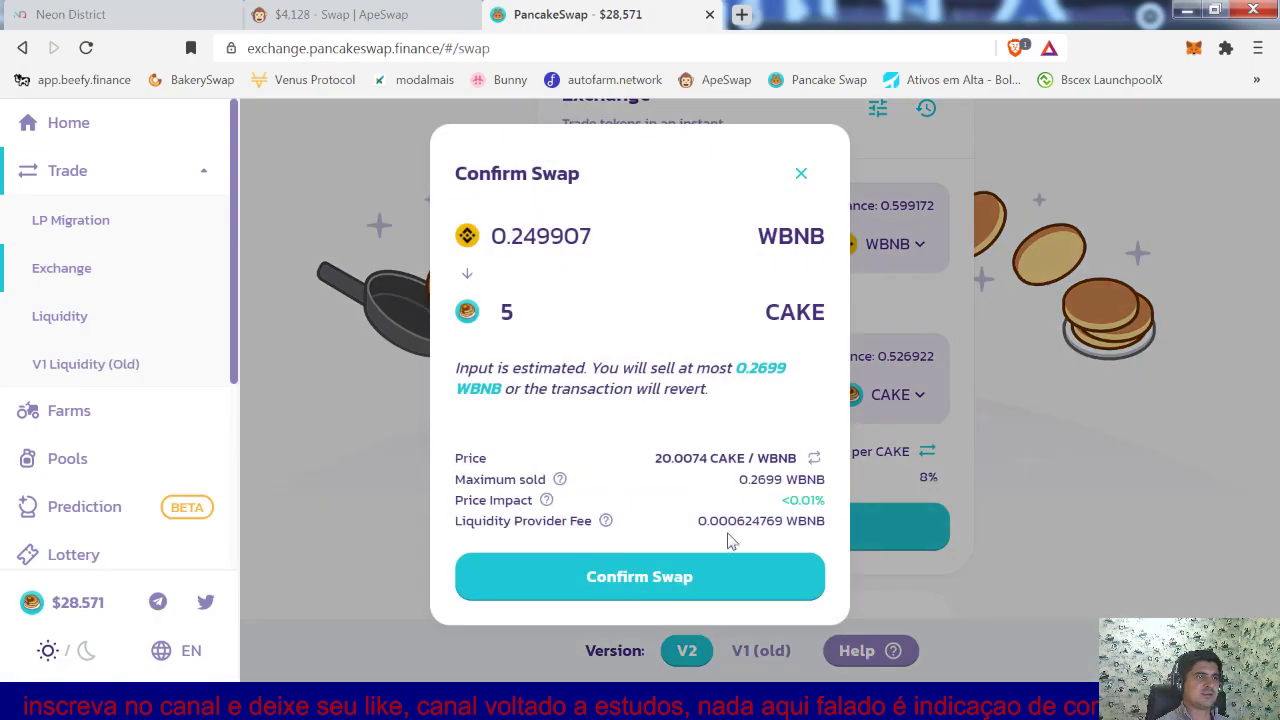
left_click(798, 176)
left_click(869, 112)
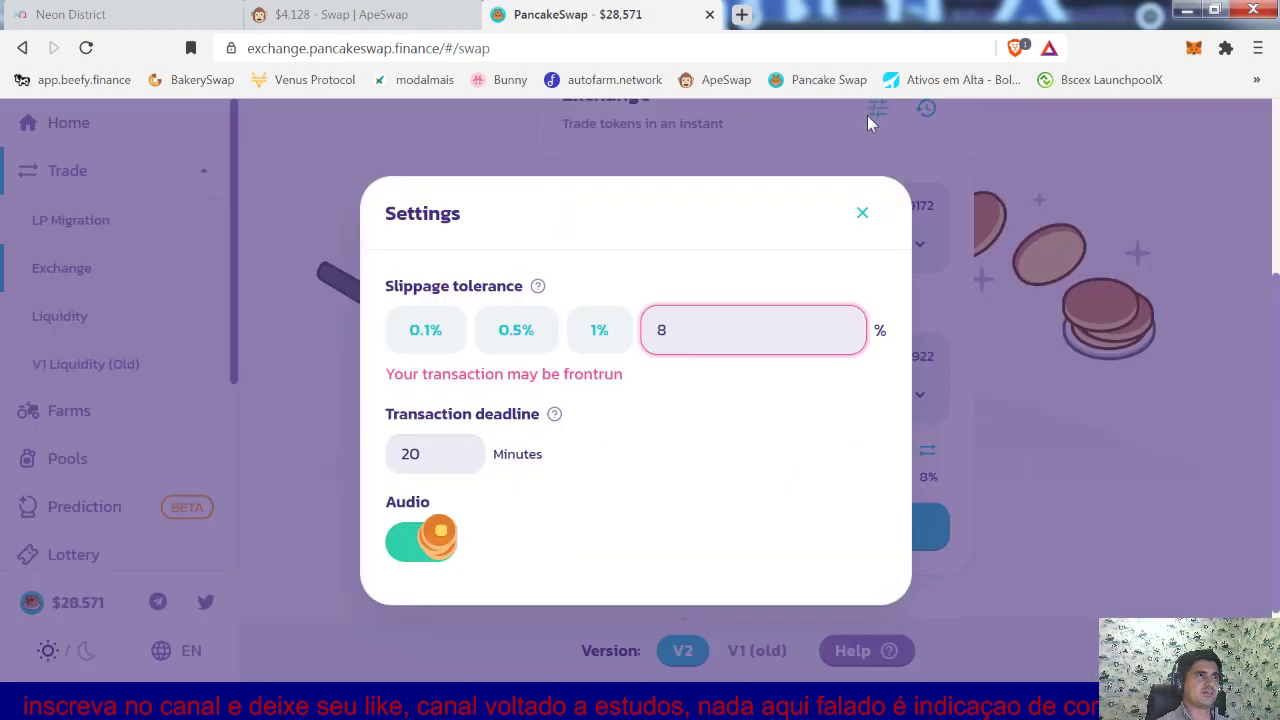
left_click(763, 329)
key("BackSpace")
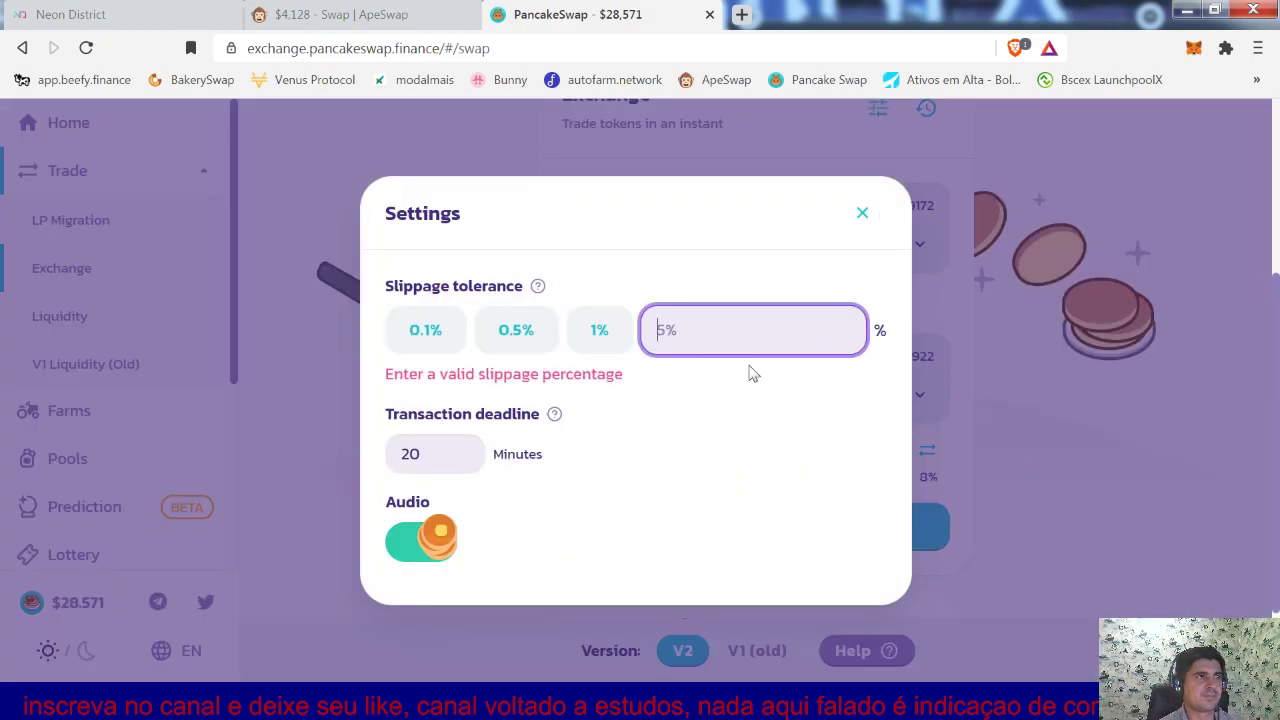
left_click(1234, 399)
- Swap WBNB for 5 CAKE, approve the transaction in the MetaMask wallet and dismiss the submission dialog
left_click(766, 531)
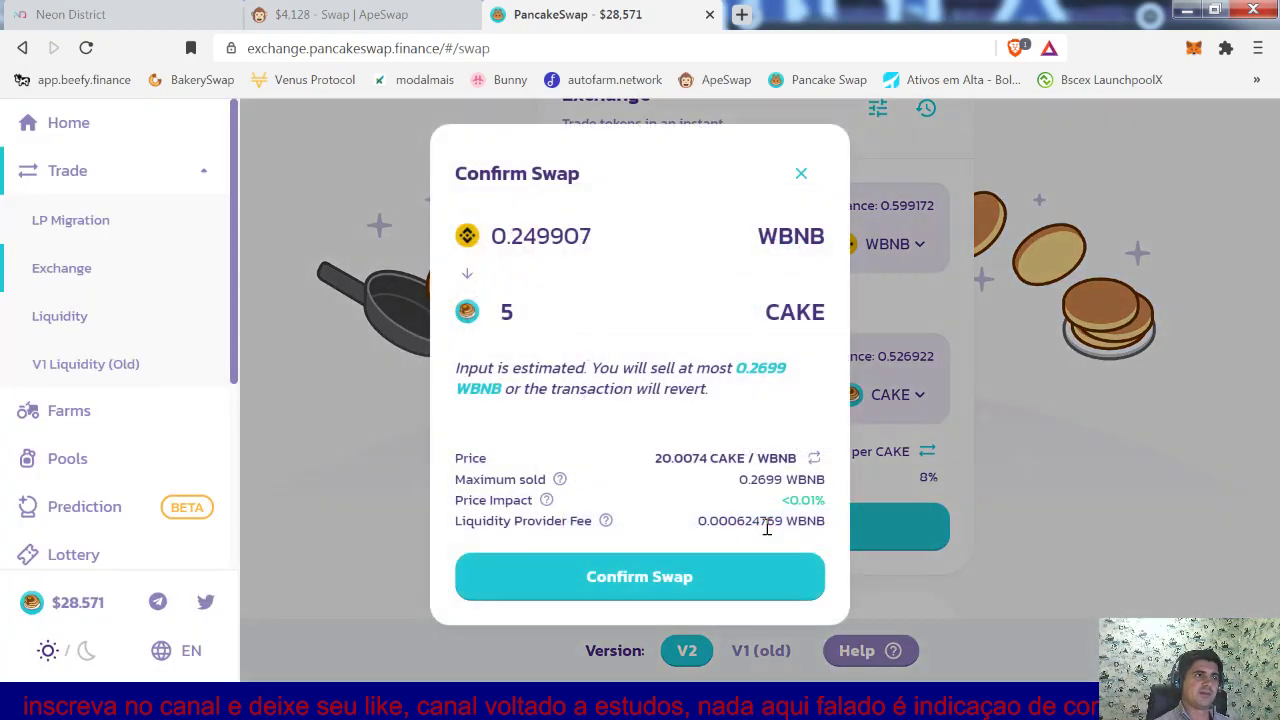
left_click(740, 563)
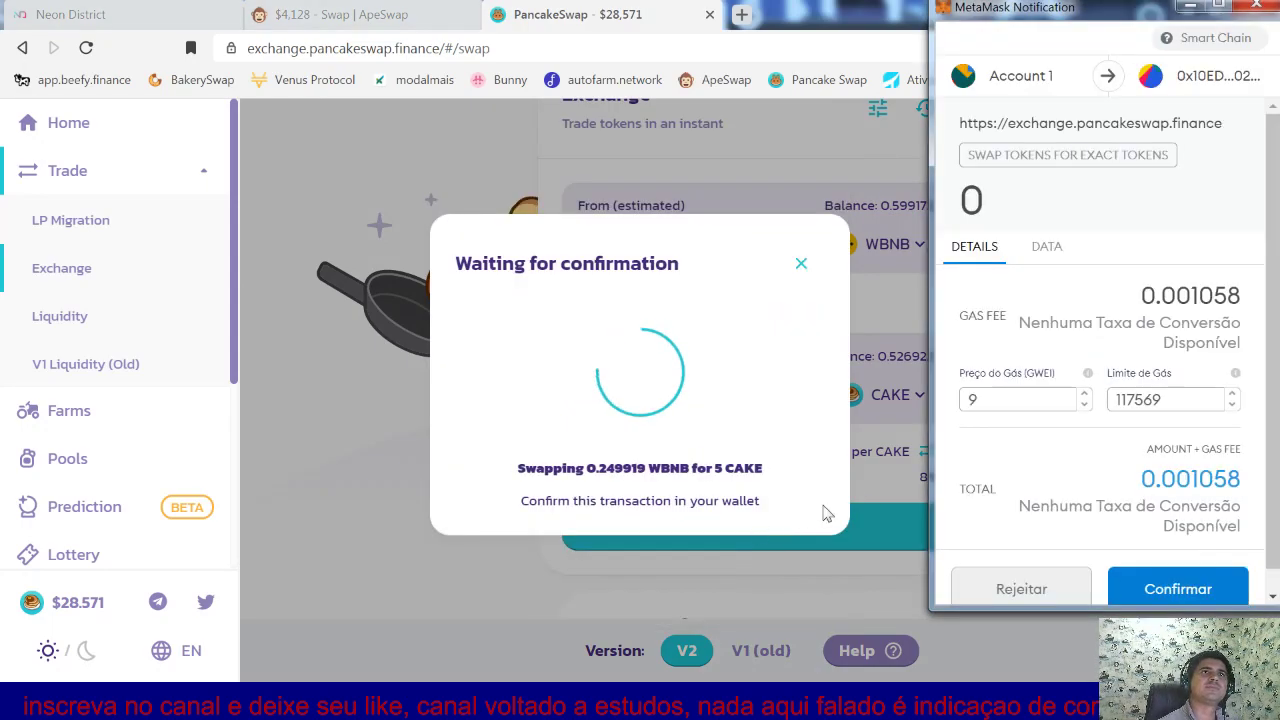
left_click(1175, 590)
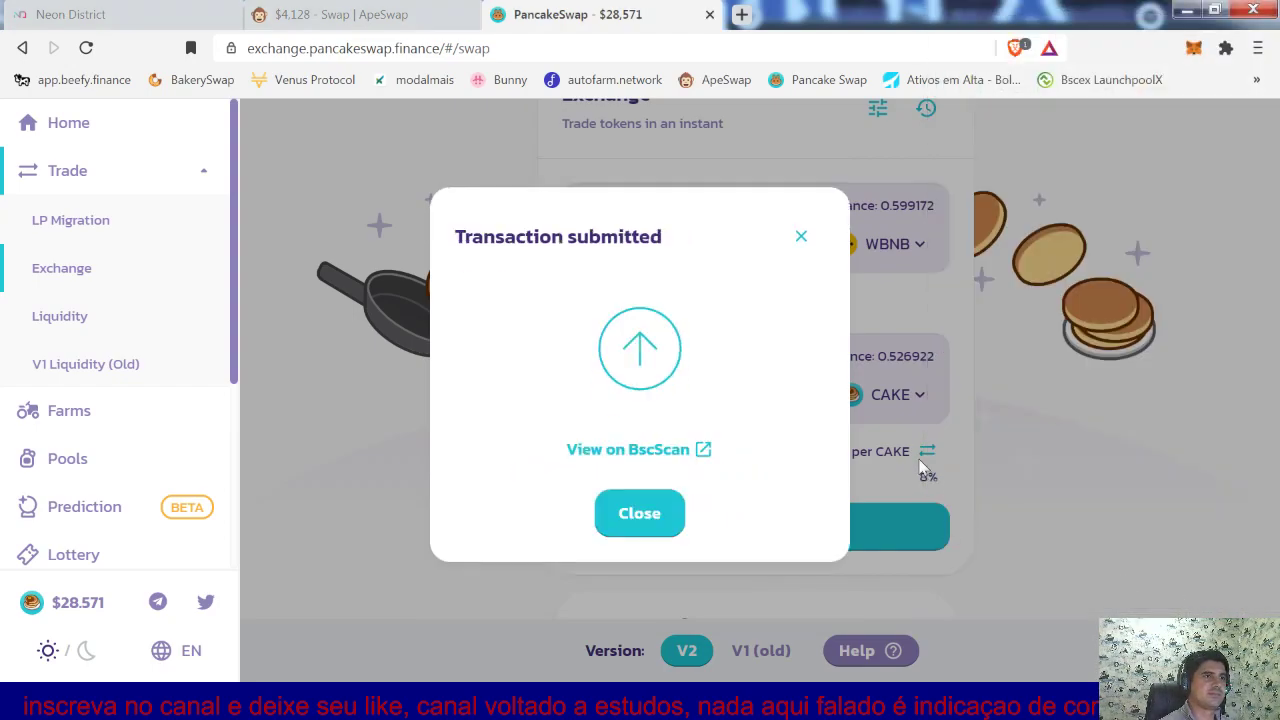
left_click(801, 240)
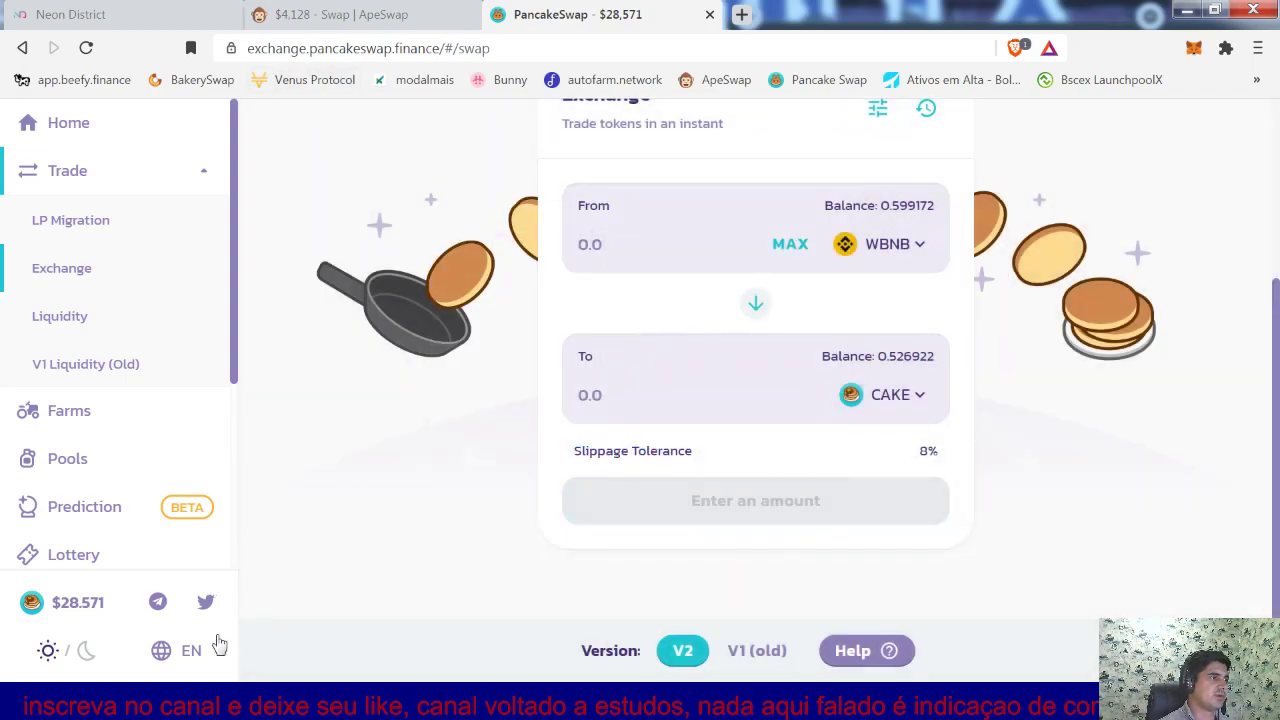
- Search the token list for "hel" and choose Helmet as the token to receive
left_click(900, 405)
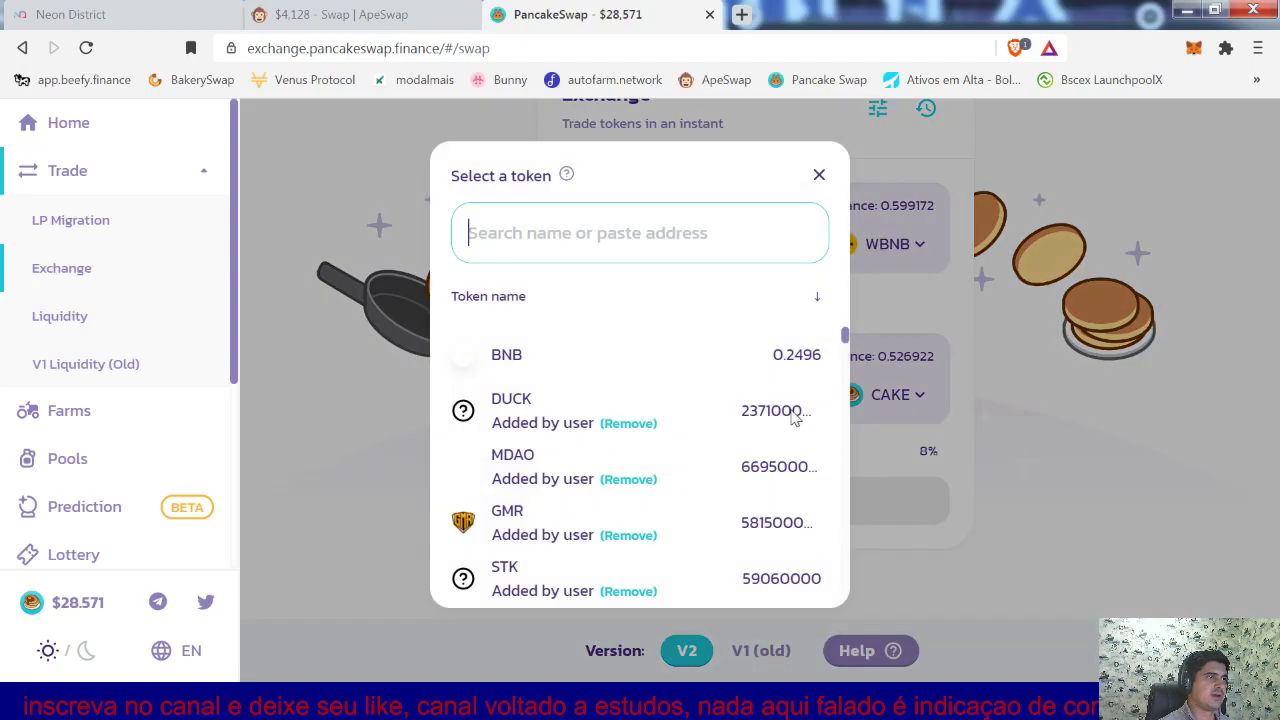
type("hel")
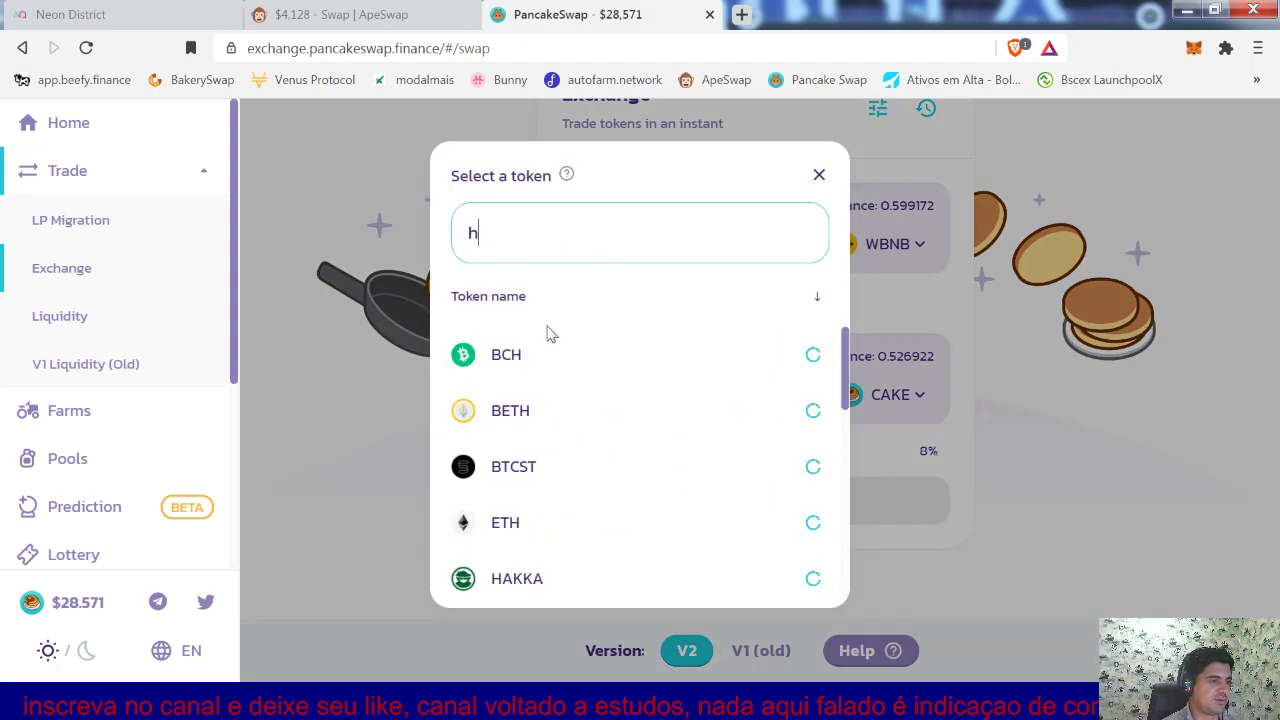
left_click(530, 358)
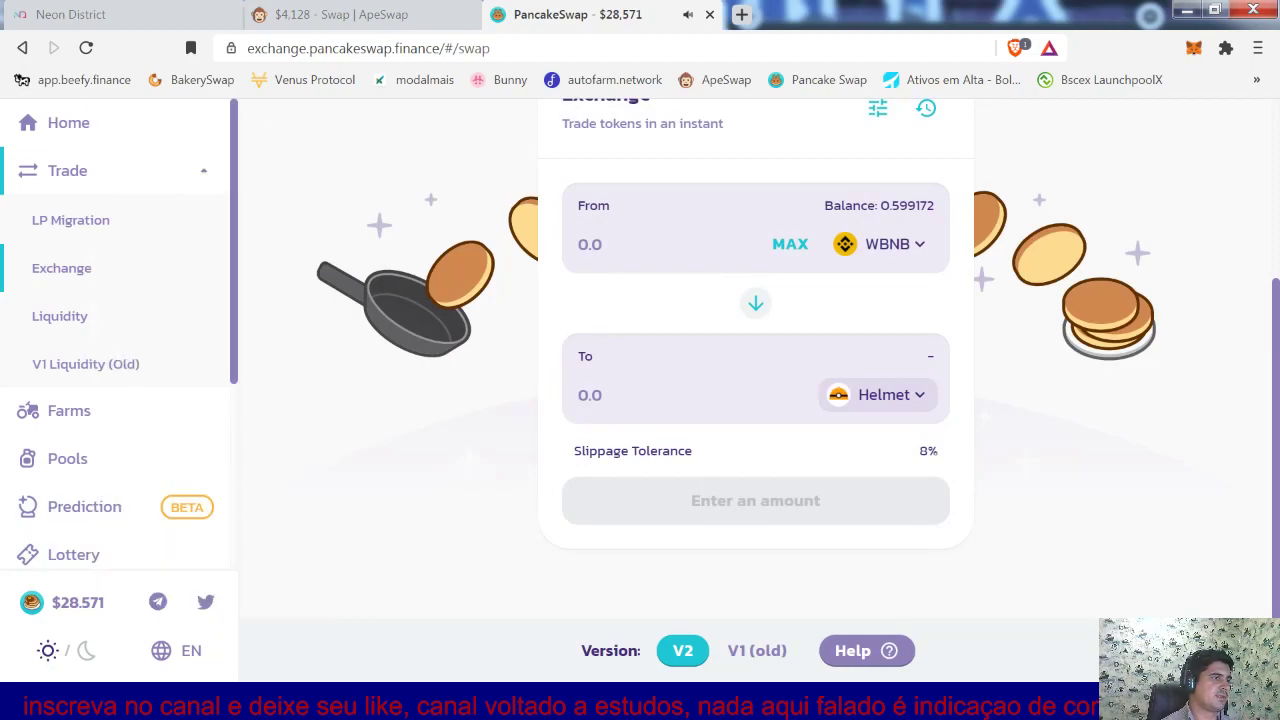
- Switch to CoinGecko, open the Helmet Insure (HELMET) coin page and dismiss the wallet notification
left_click(335, 595)
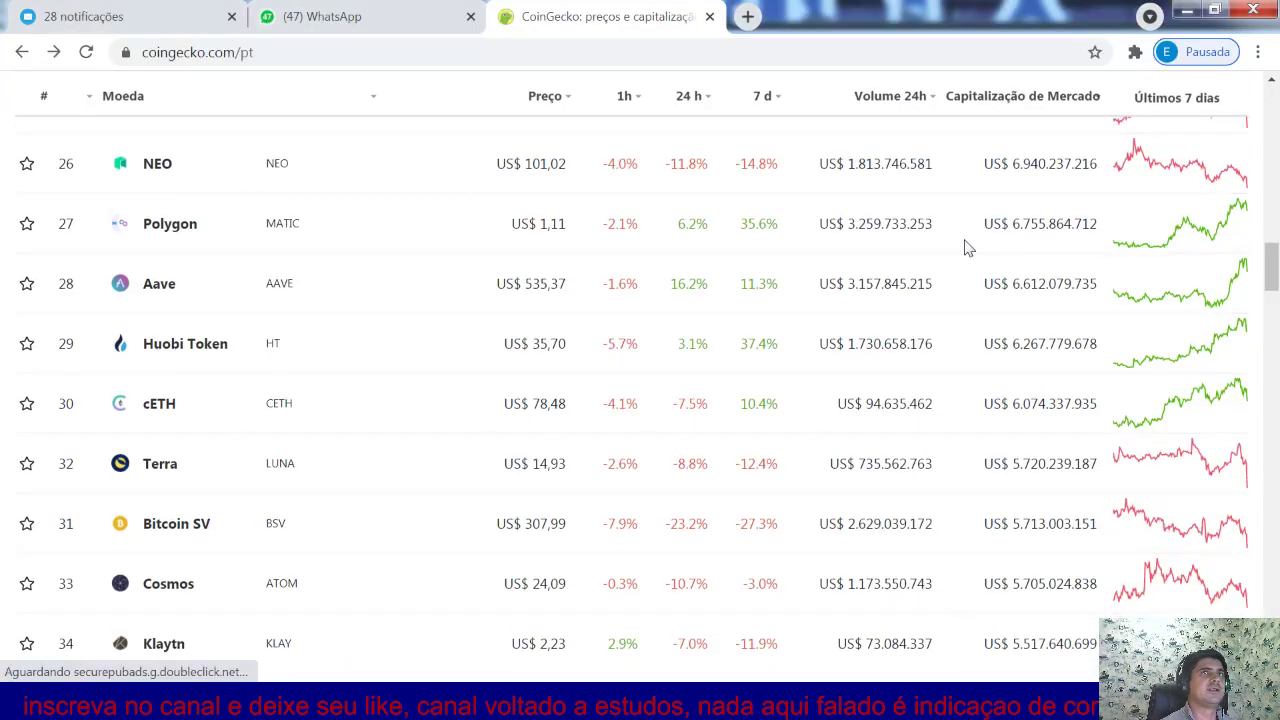
scroll(965, 248, "up", 15)
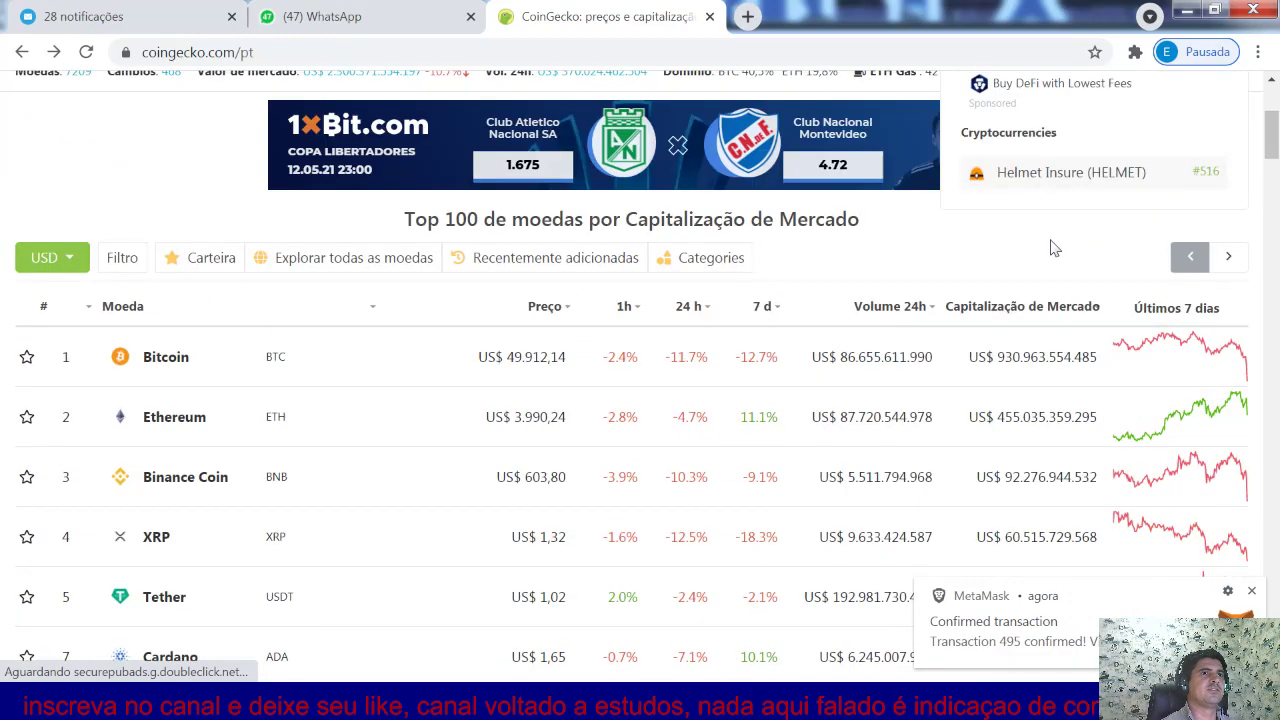
scroll(1050, 248, "up", 3)
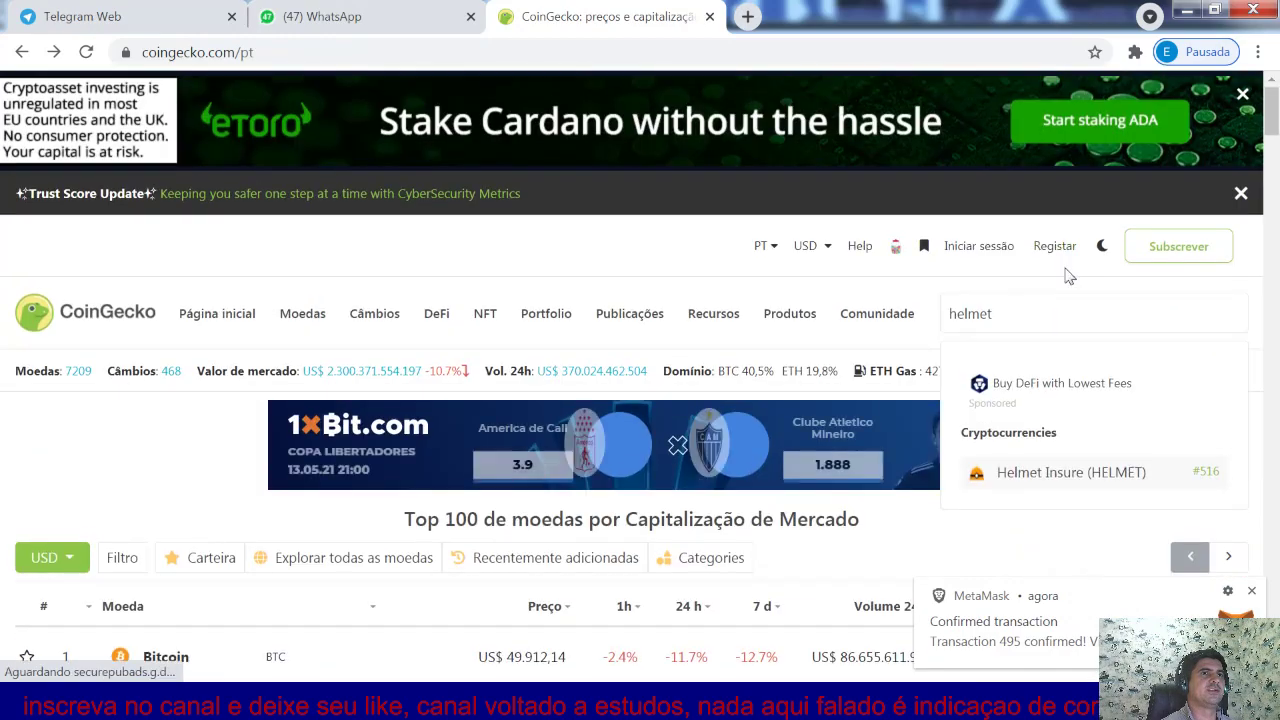
left_click(1012, 480)
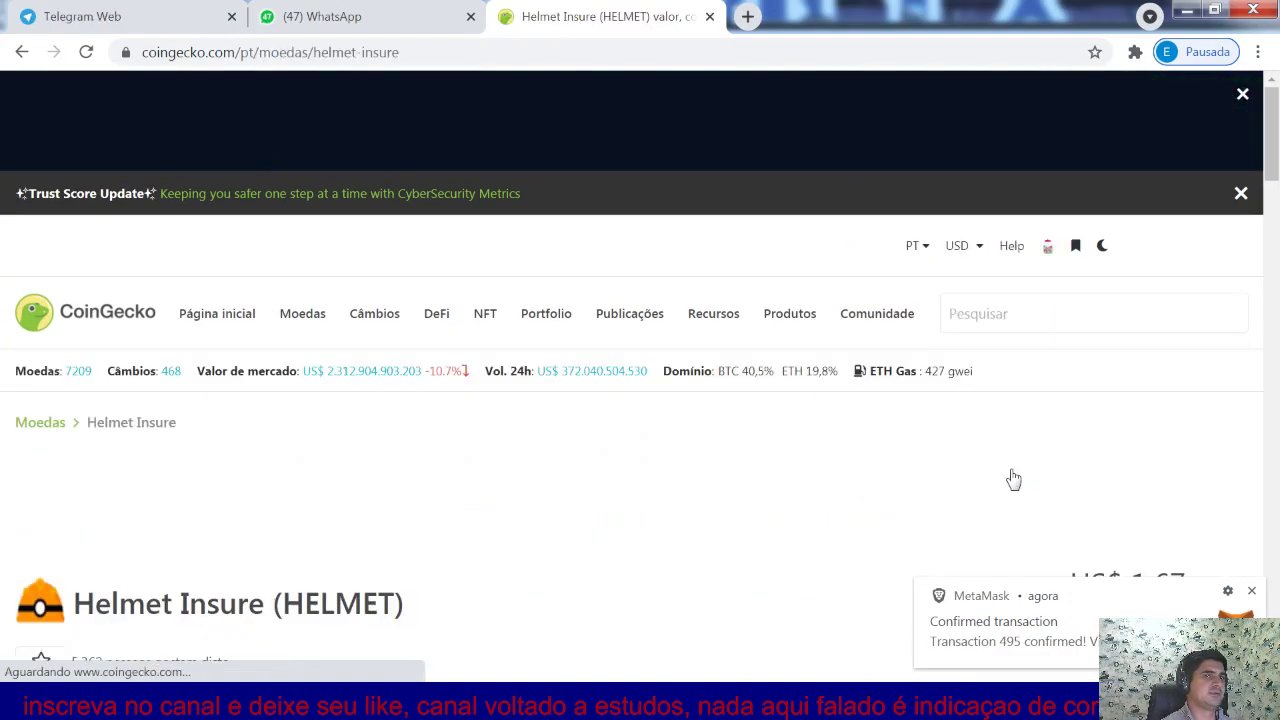
left_click(1250, 594)
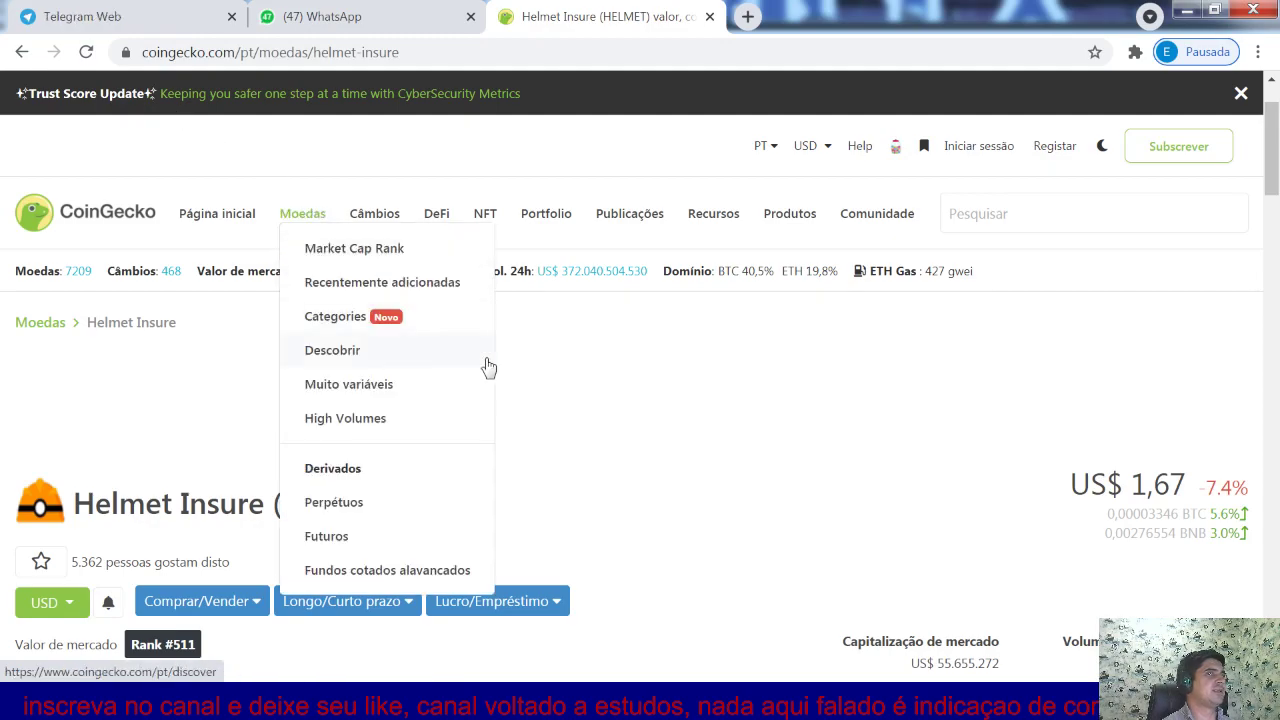
- Examine Helmet Insure's current price and its percentage changes, and show its price chart for 30 days
scroll(660, 494, "down", 1)
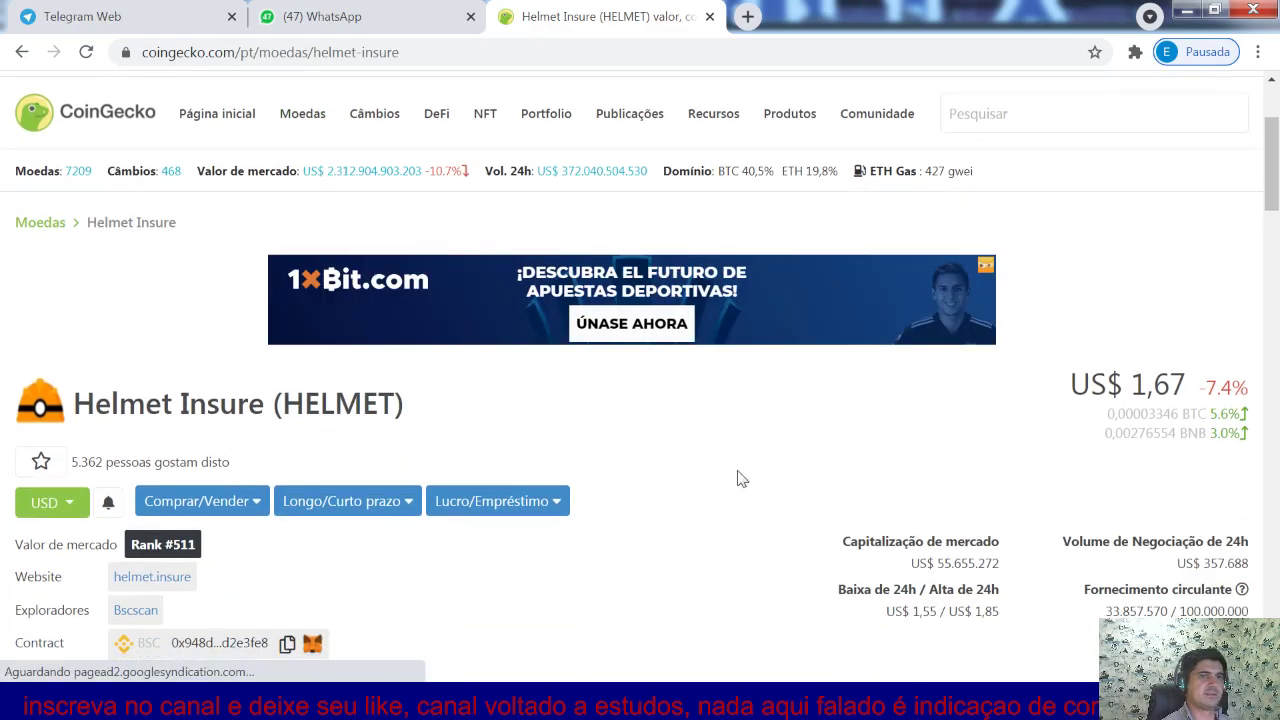
scroll(890, 473, "down", 1)
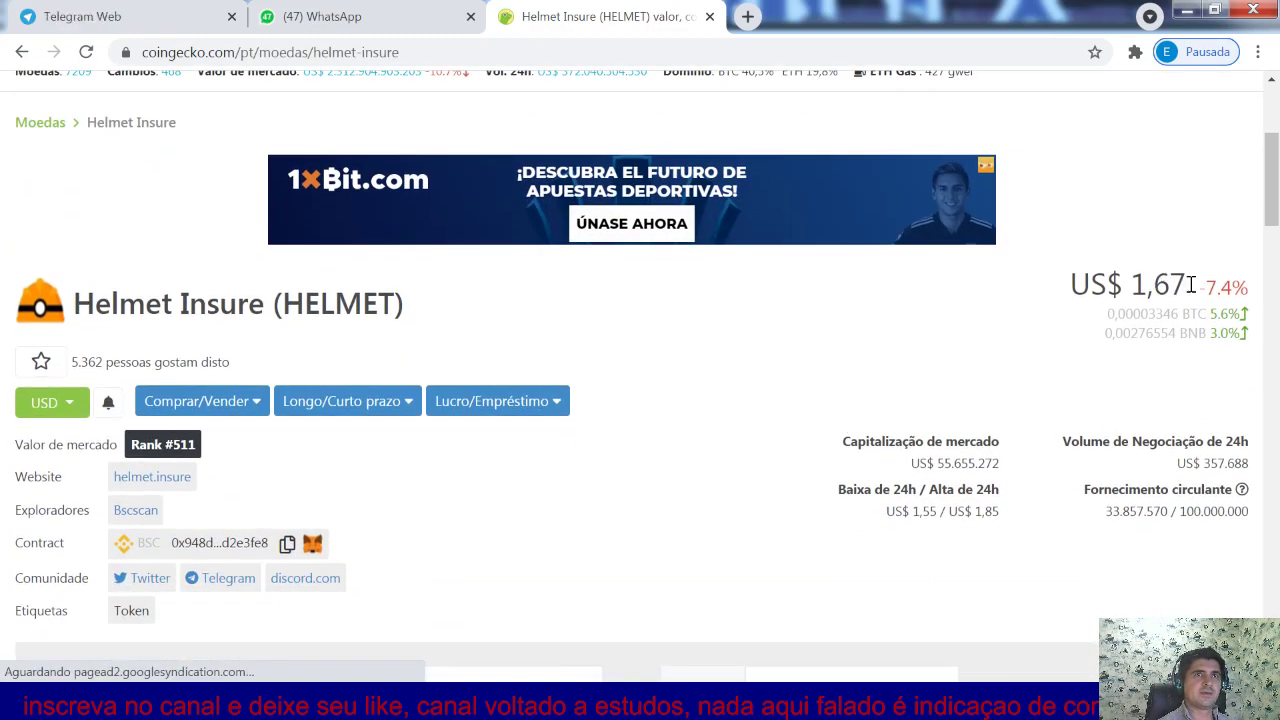
scroll(826, 434, "down", 6)
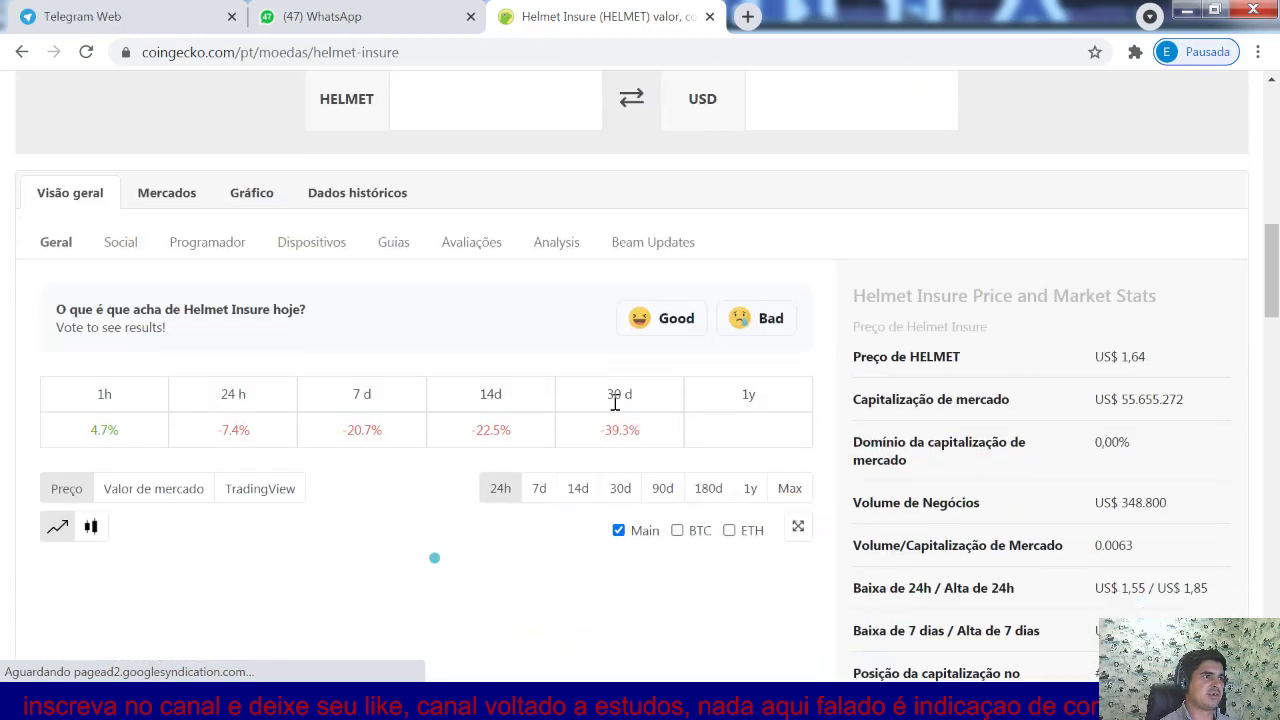
left_click_drag(606, 396, 600, 433)
scroll(607, 500, "down", 1)
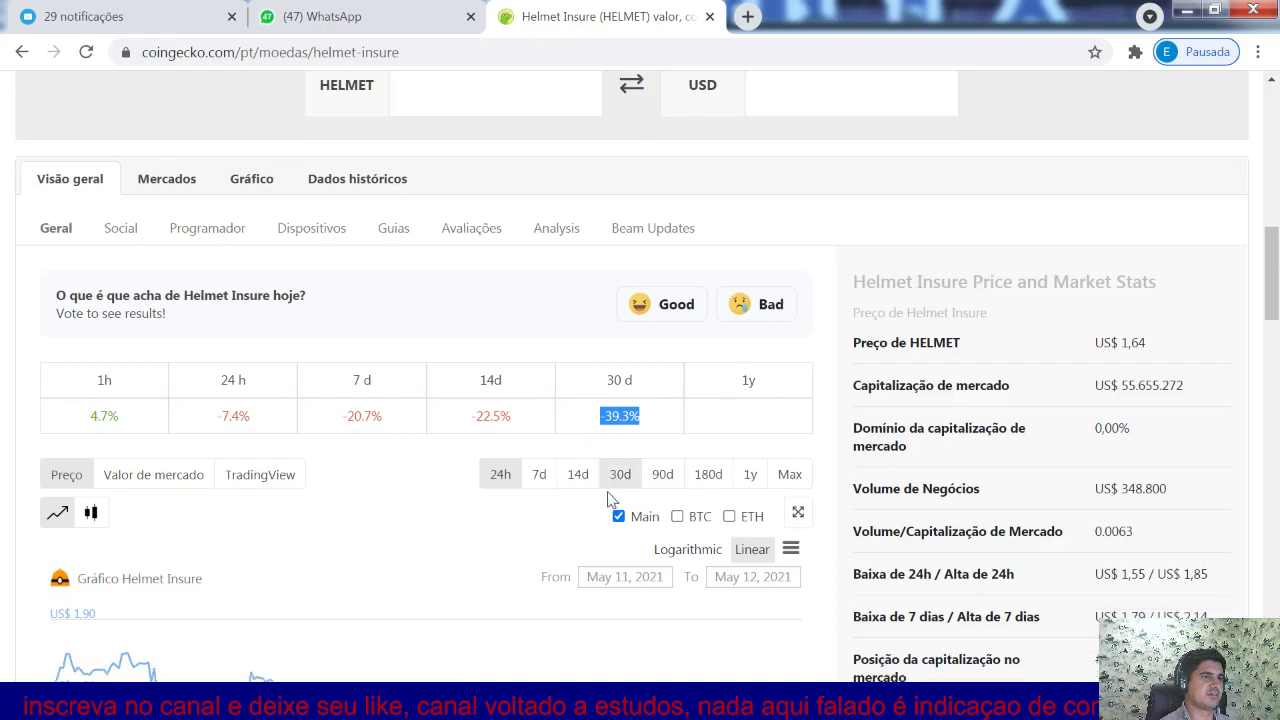
scroll(607, 500, "down", 3)
left_click(619, 188)
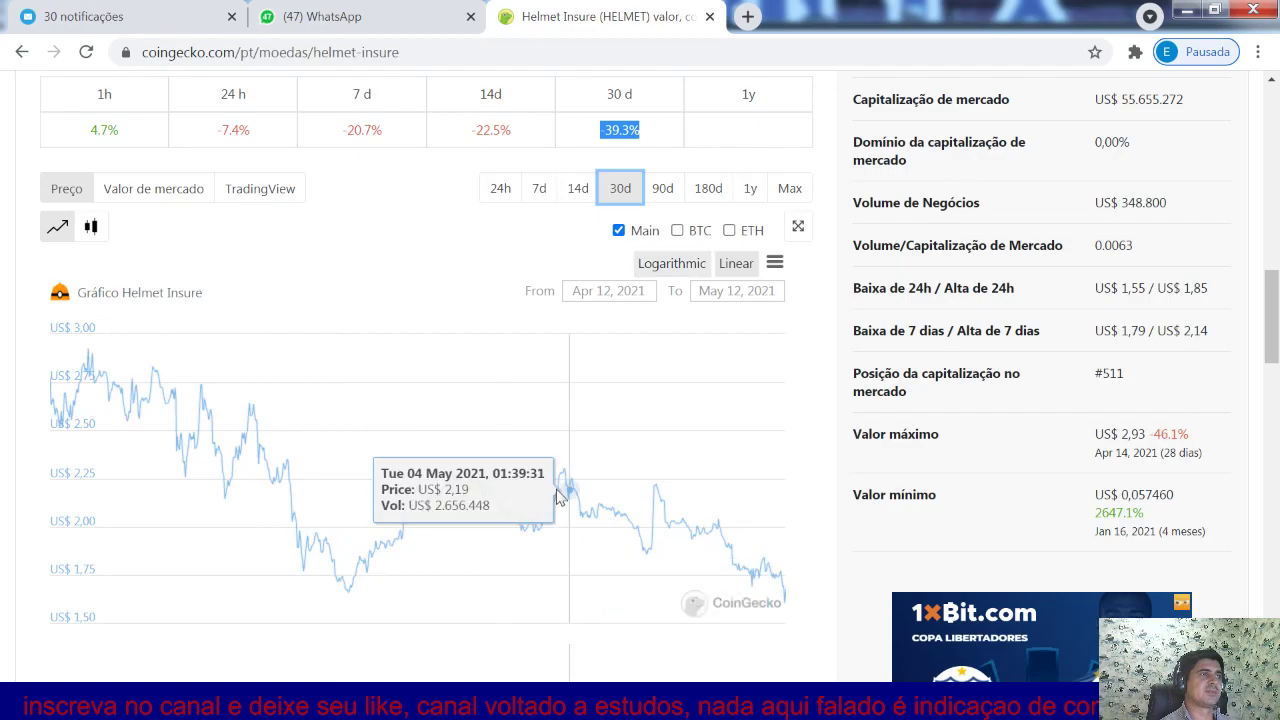
- Check the Helmet swap form on PancakeSwap, and return to CoinGecko to recheck Helmet's chart and current price
left_click(351, 683)
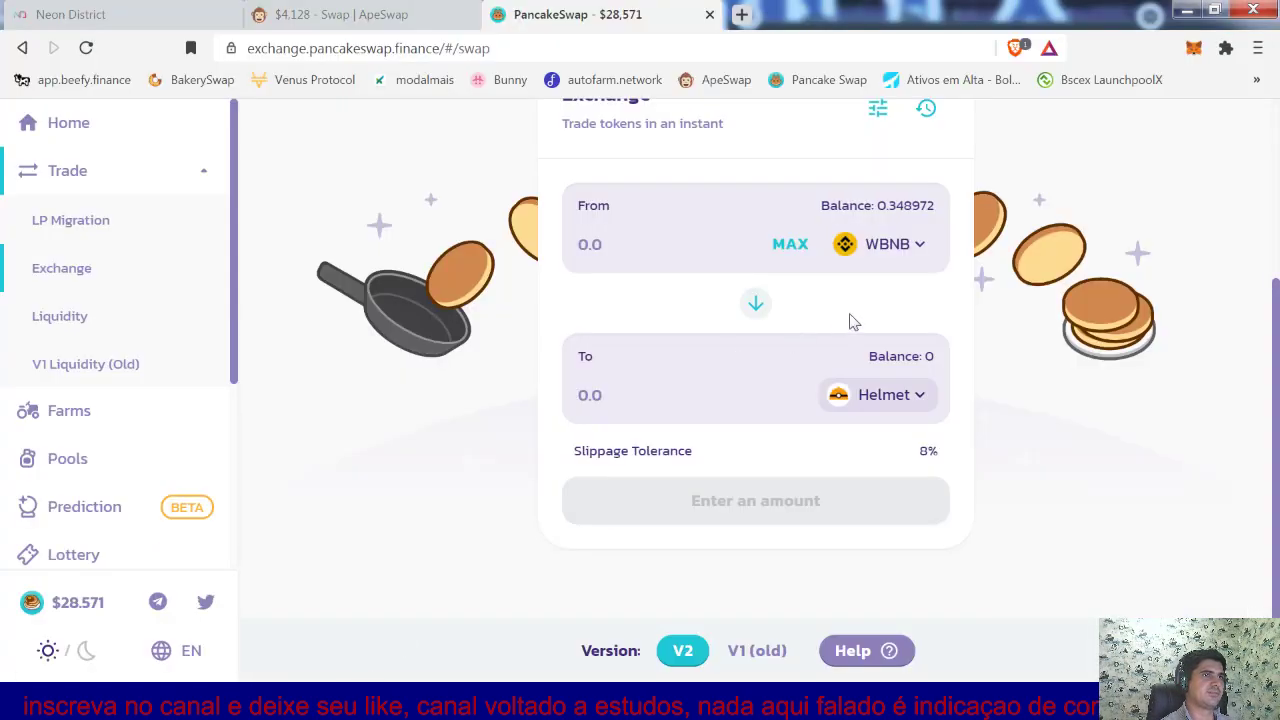
left_click(728, 399)
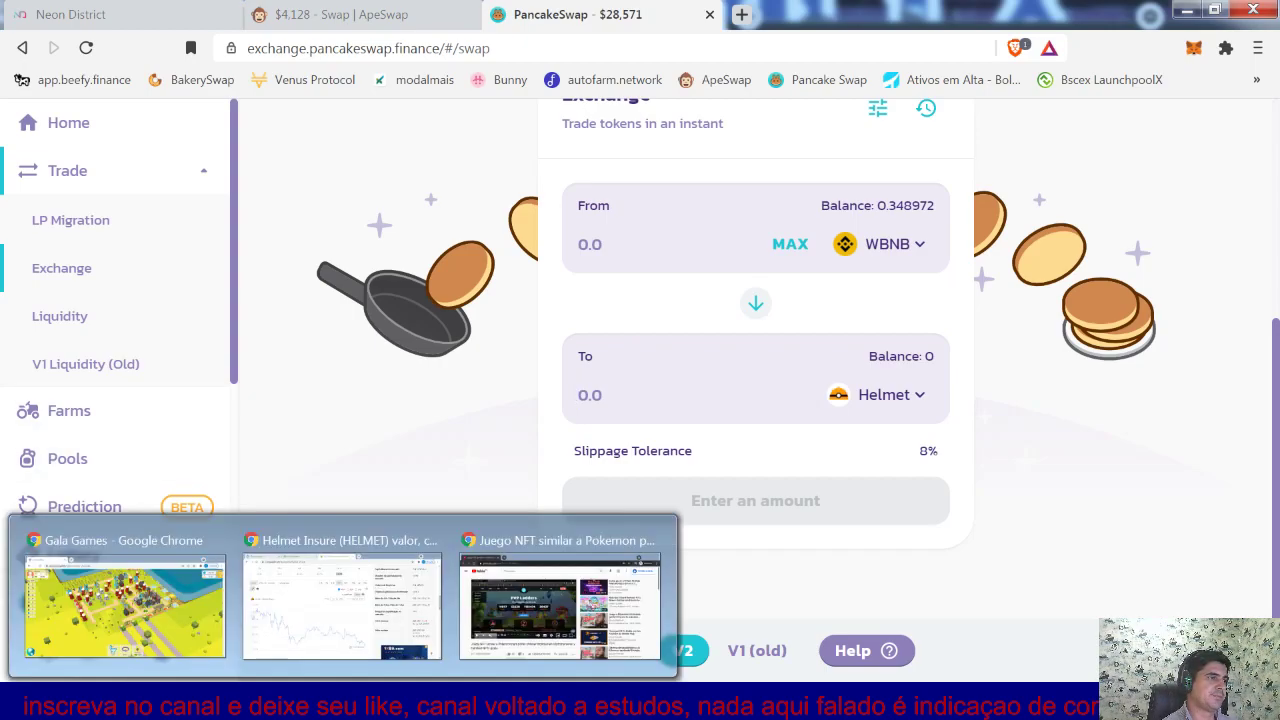
left_click(277, 624)
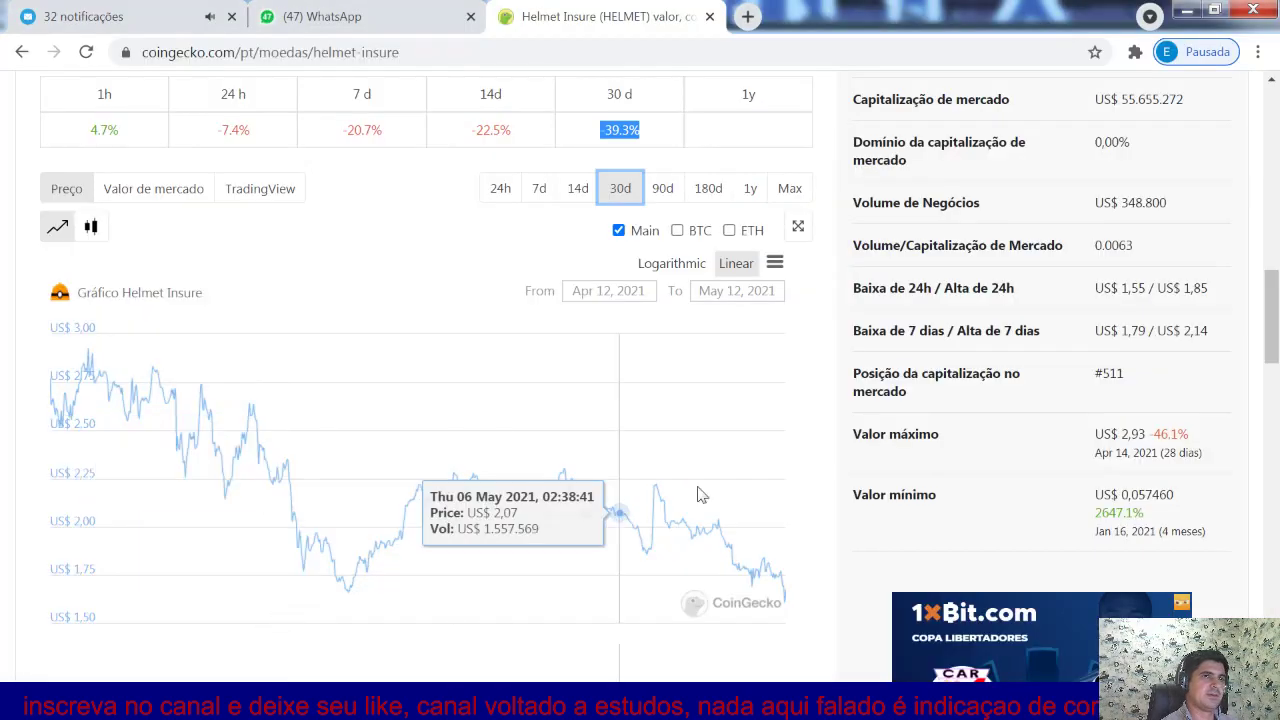
scroll(848, 270, "up", 1)
scroll(848, 270, "up", 10)
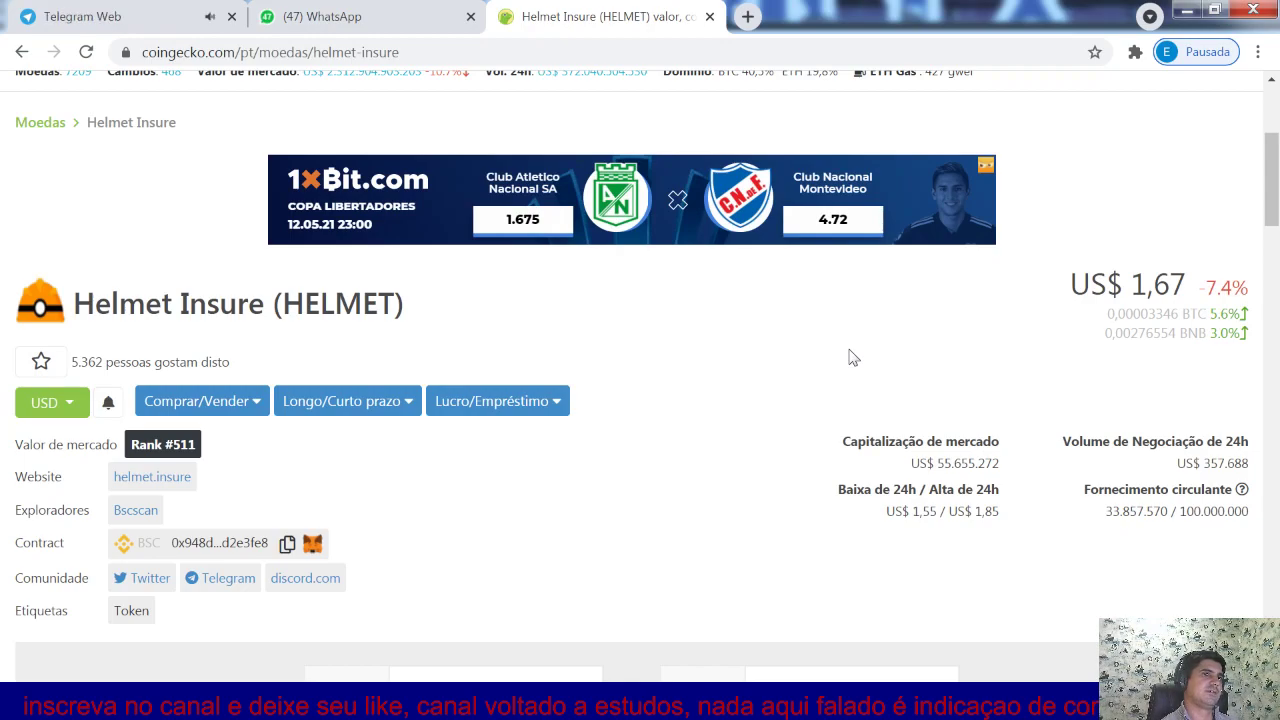
- Switch to PancakeSwap, set the amount to receive to 40 Helmet, and preview the swap without confirming it
left_click(368, 700)
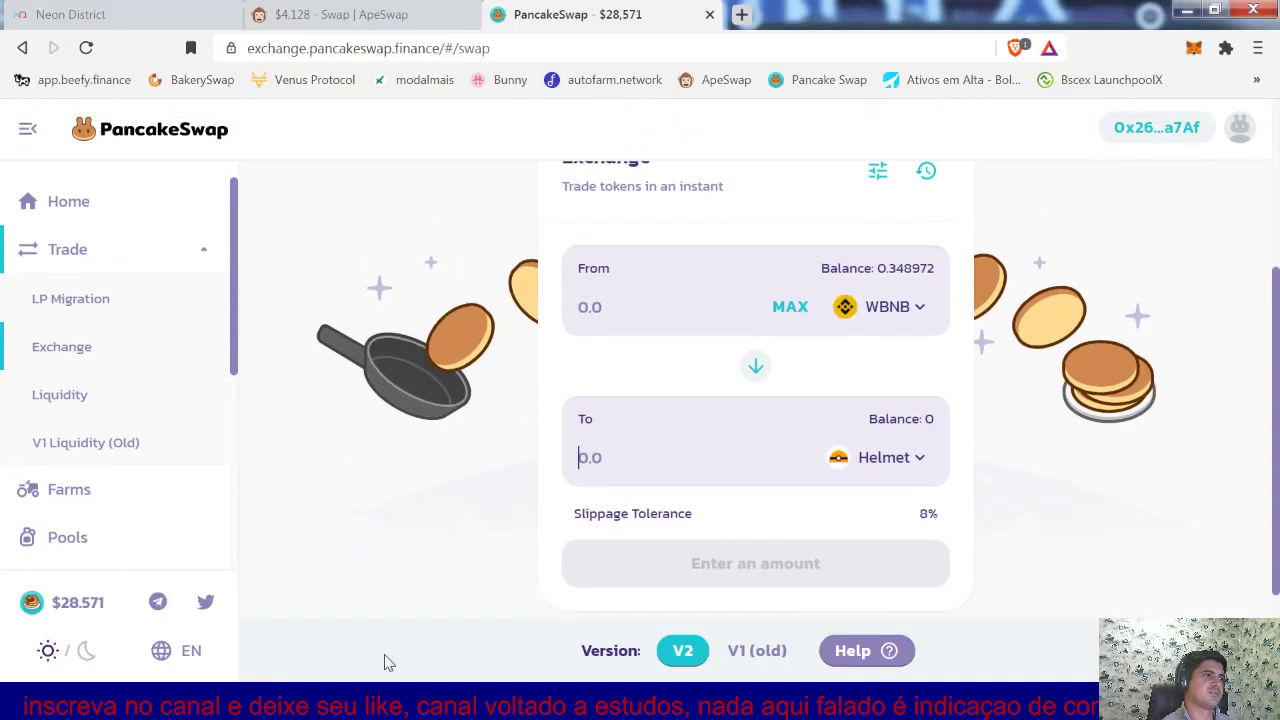
left_click(634, 461)
type("40")
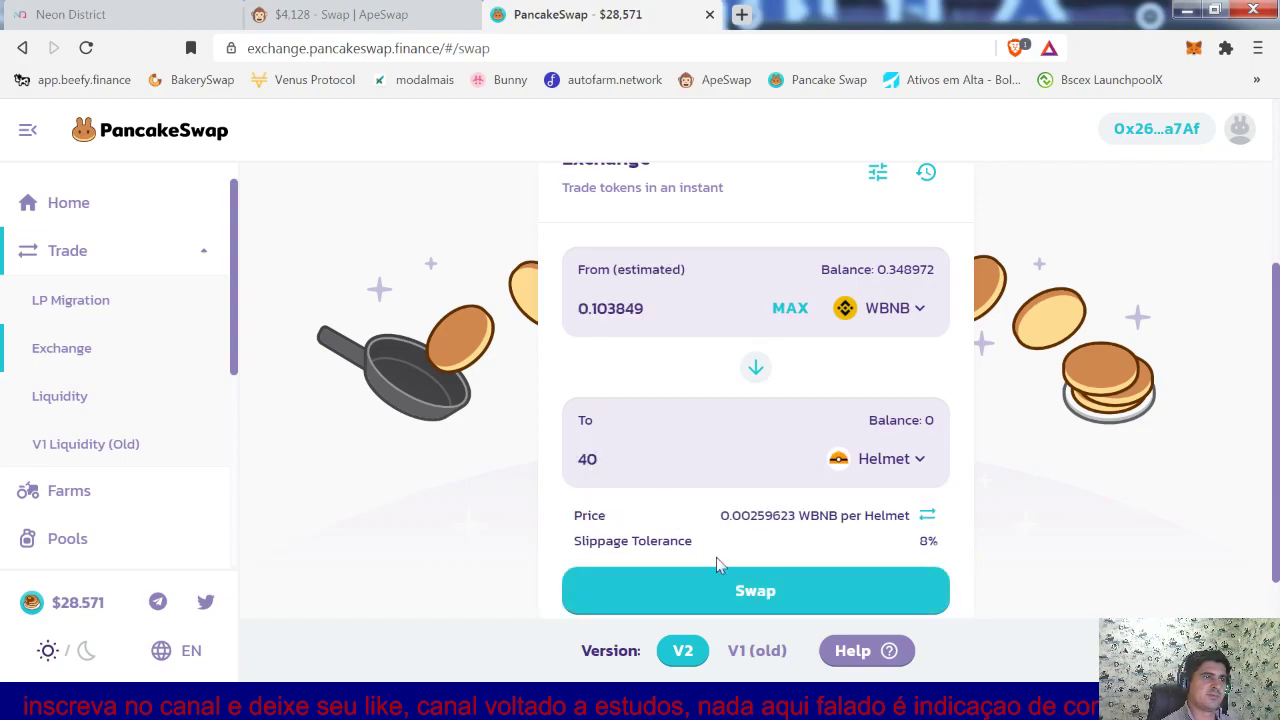
left_click(737, 591)
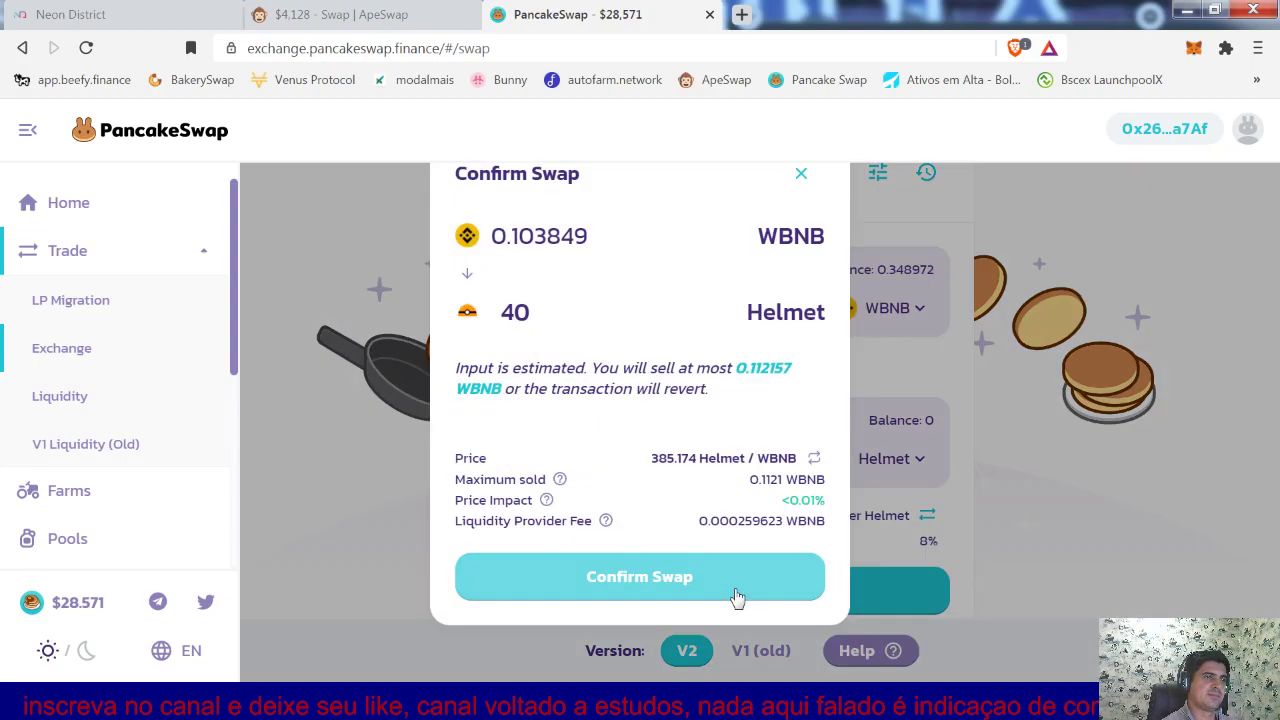
left_click(802, 176)
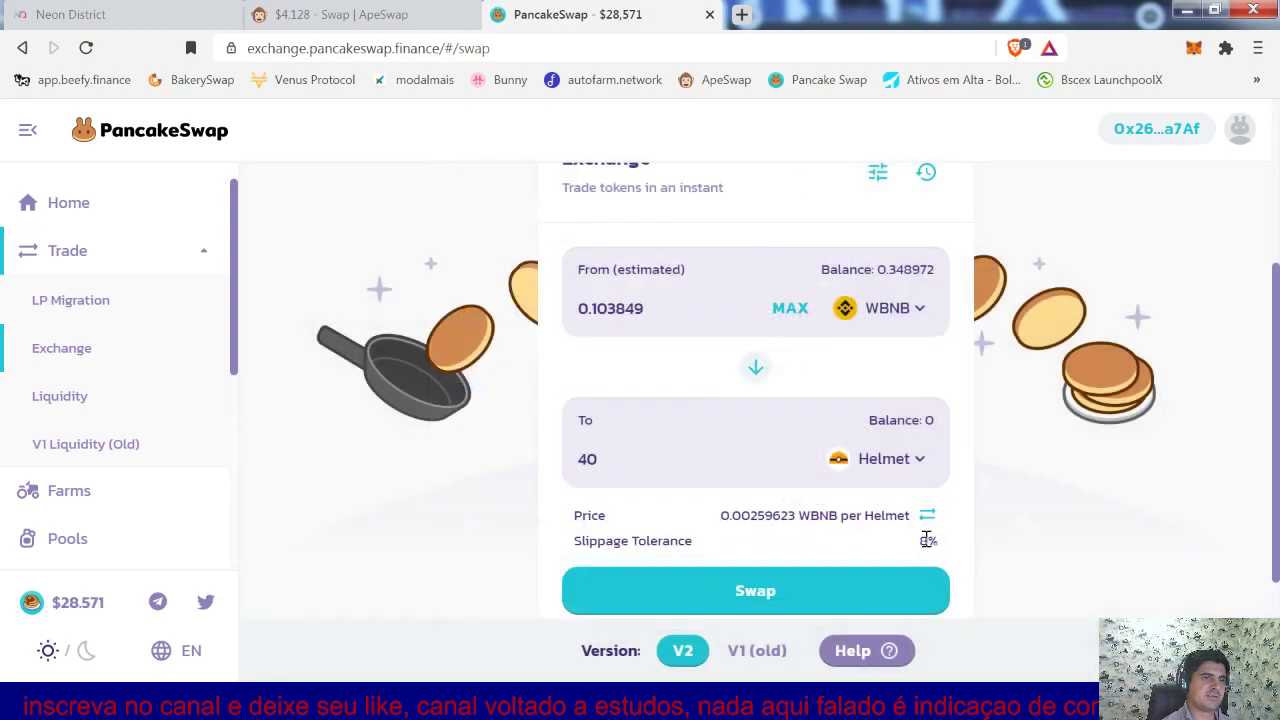
- Set the swap's slippage tolerance to 1% in the exchange settings
left_click(878, 173)
left_click(691, 337)
key("BackSpace")
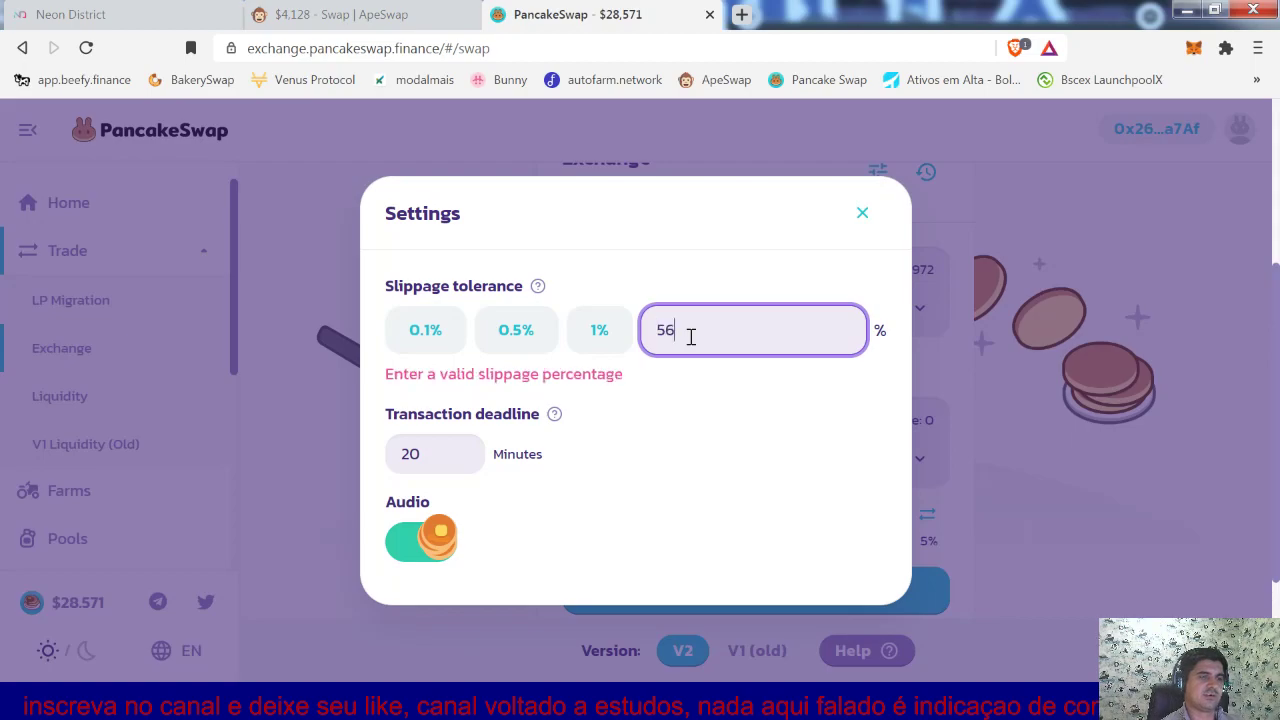
type("56")
key("BackSpace")
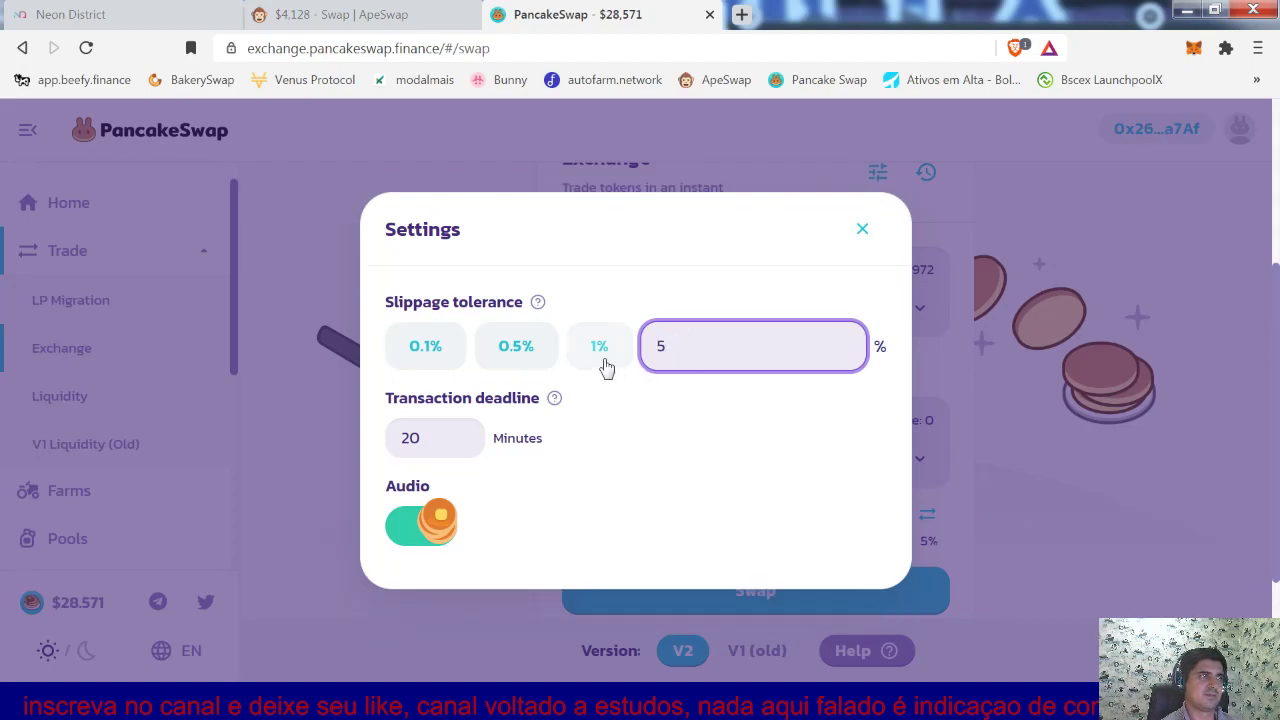
left_click(603, 362)
left_click(862, 229)
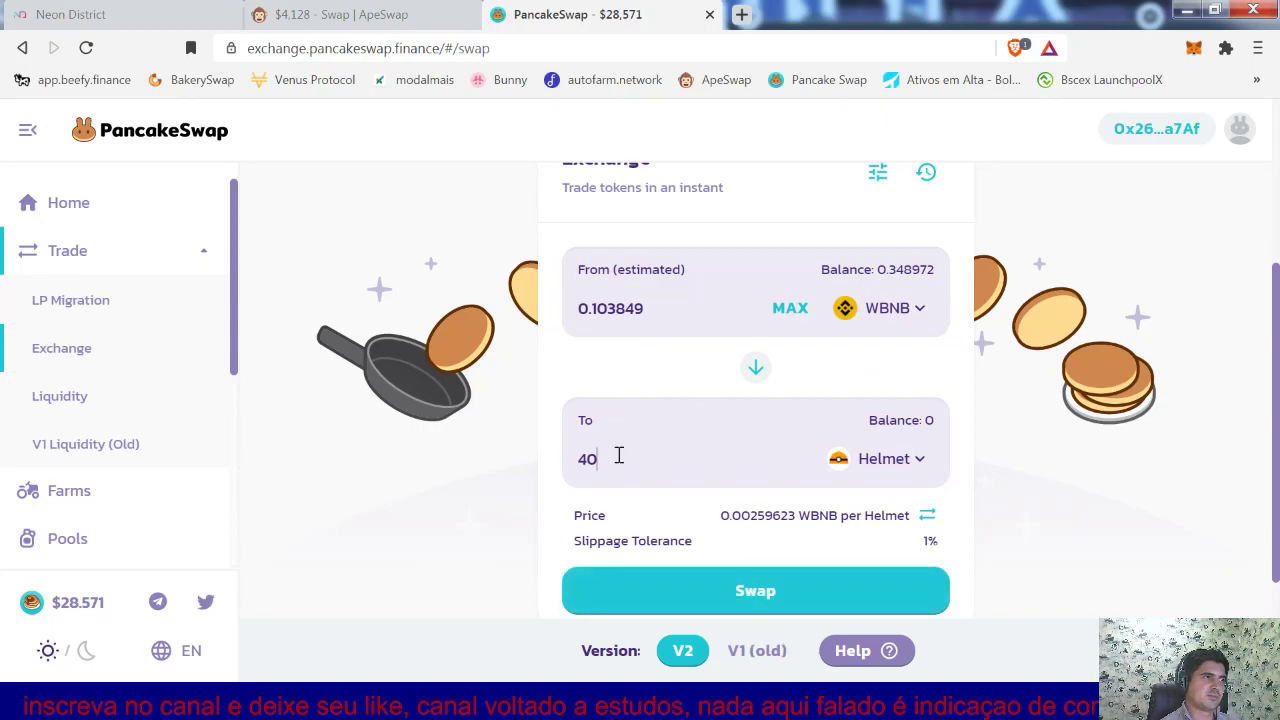
- Select BUSD as the payment token to compare the cost of 40 Helmet, and switch back to WBNB
left_click(905, 316)
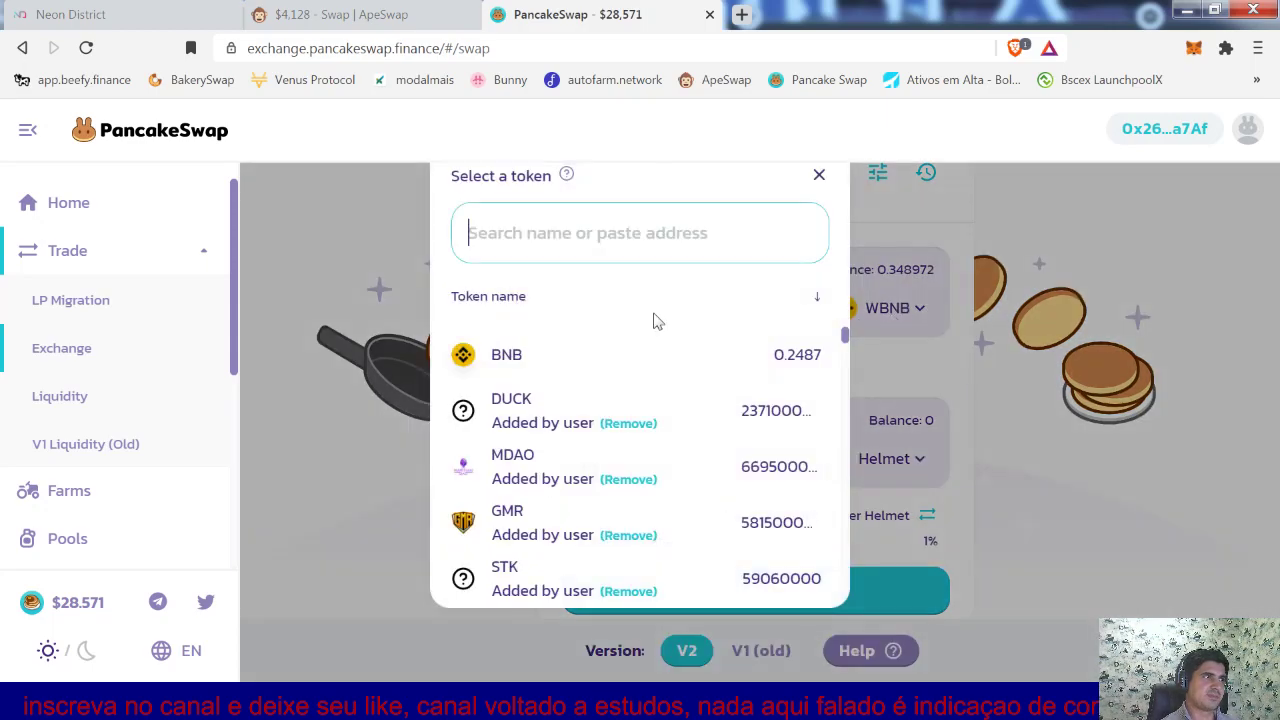
type("bu")
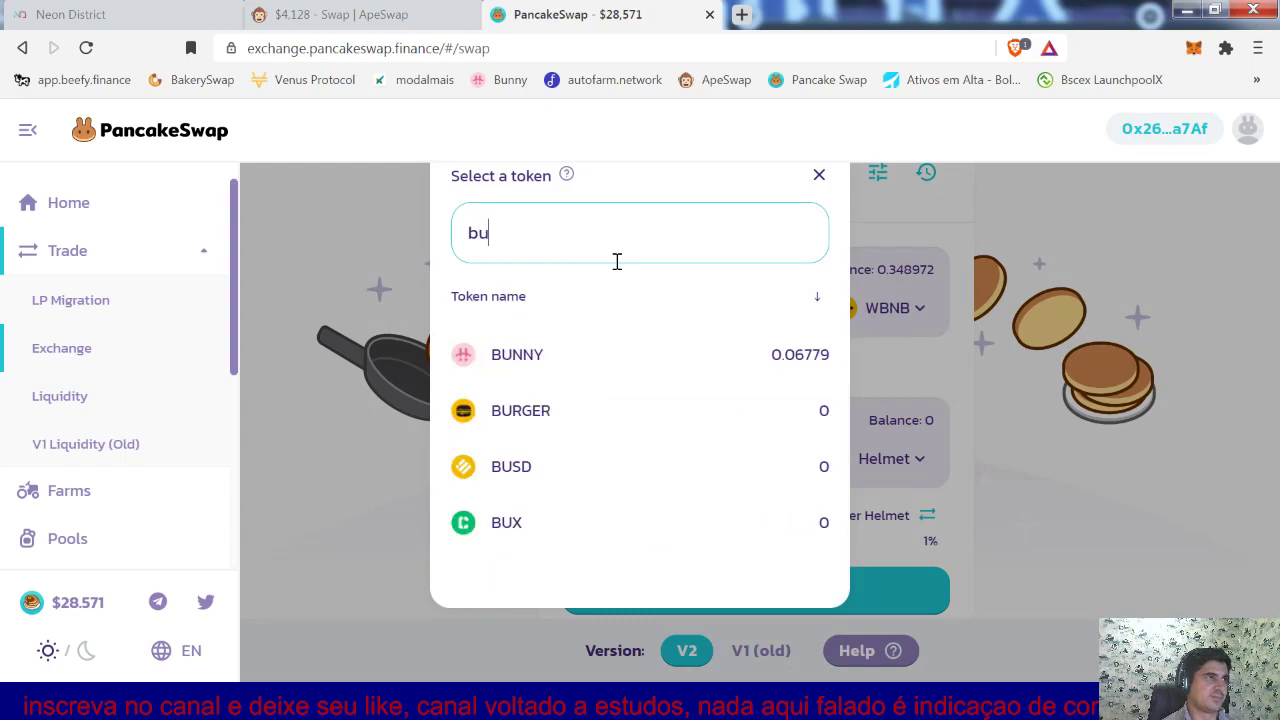
left_click(511, 467)
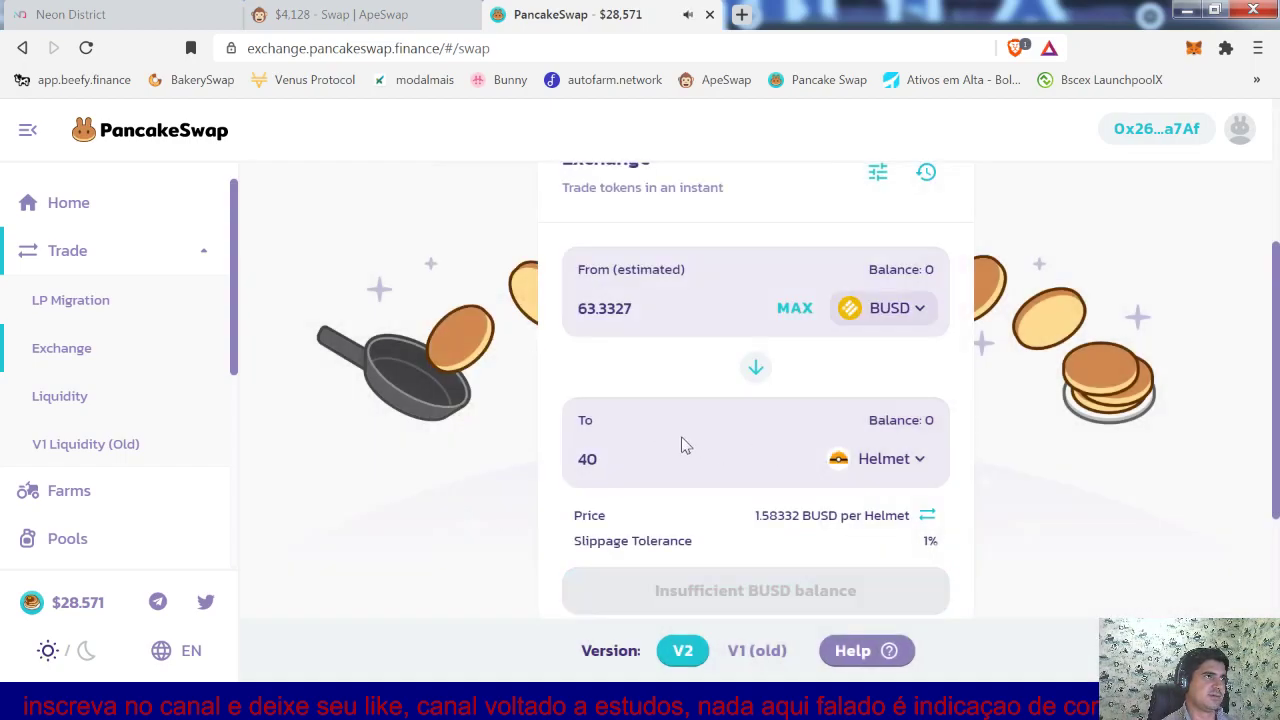
left_click(922, 307)
type("w")
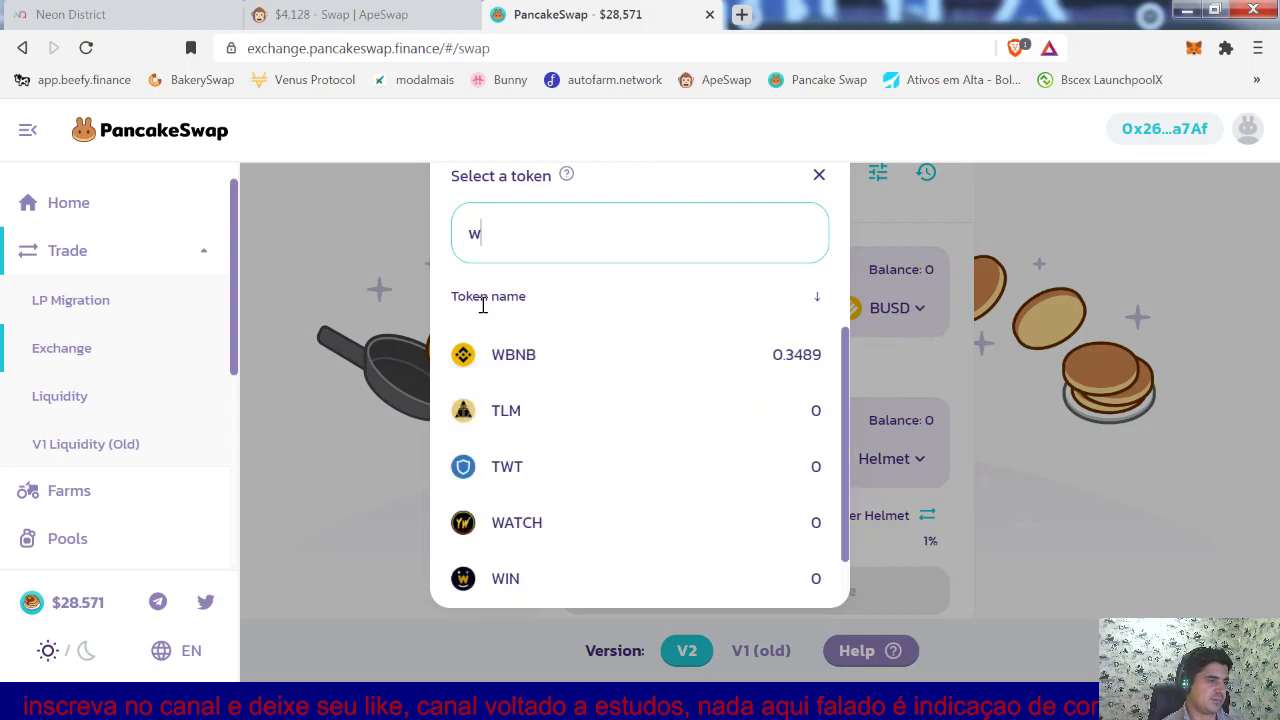
left_click(523, 370)
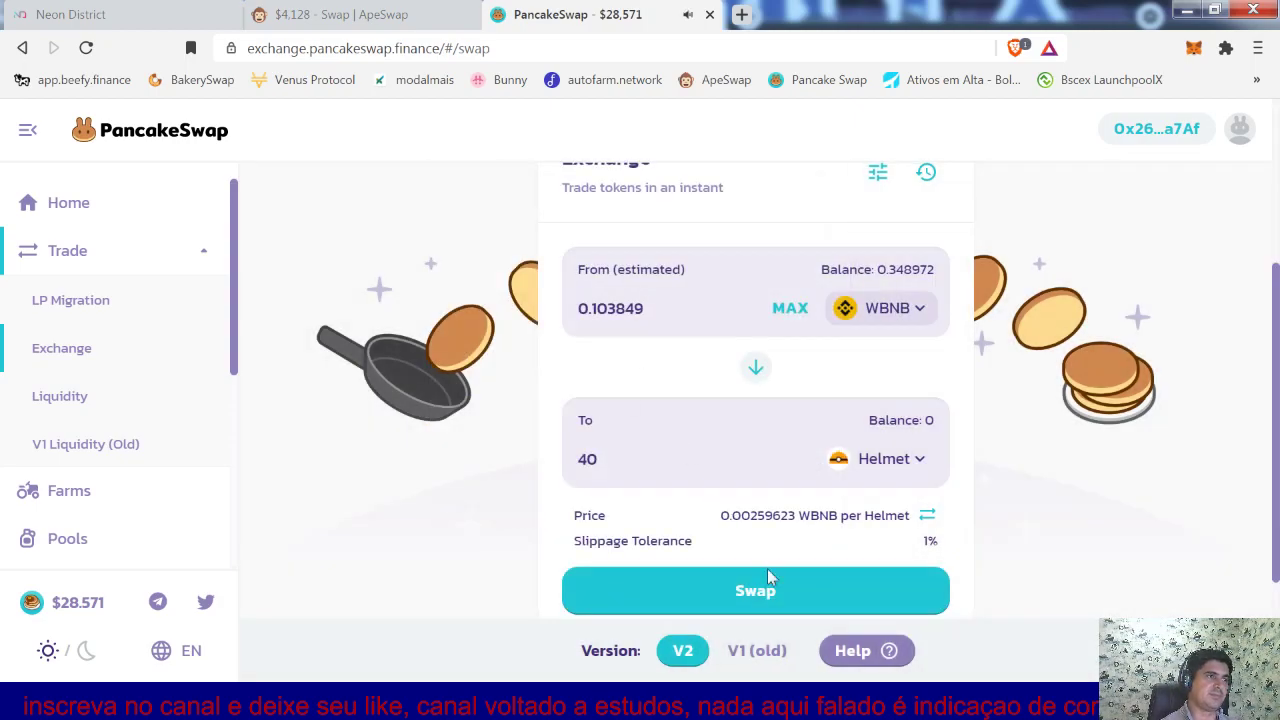
- Swap WBNB for 40 Helmet, approve the transaction in the MetaMask wallet, and dismiss the submission notice
left_click(766, 591)
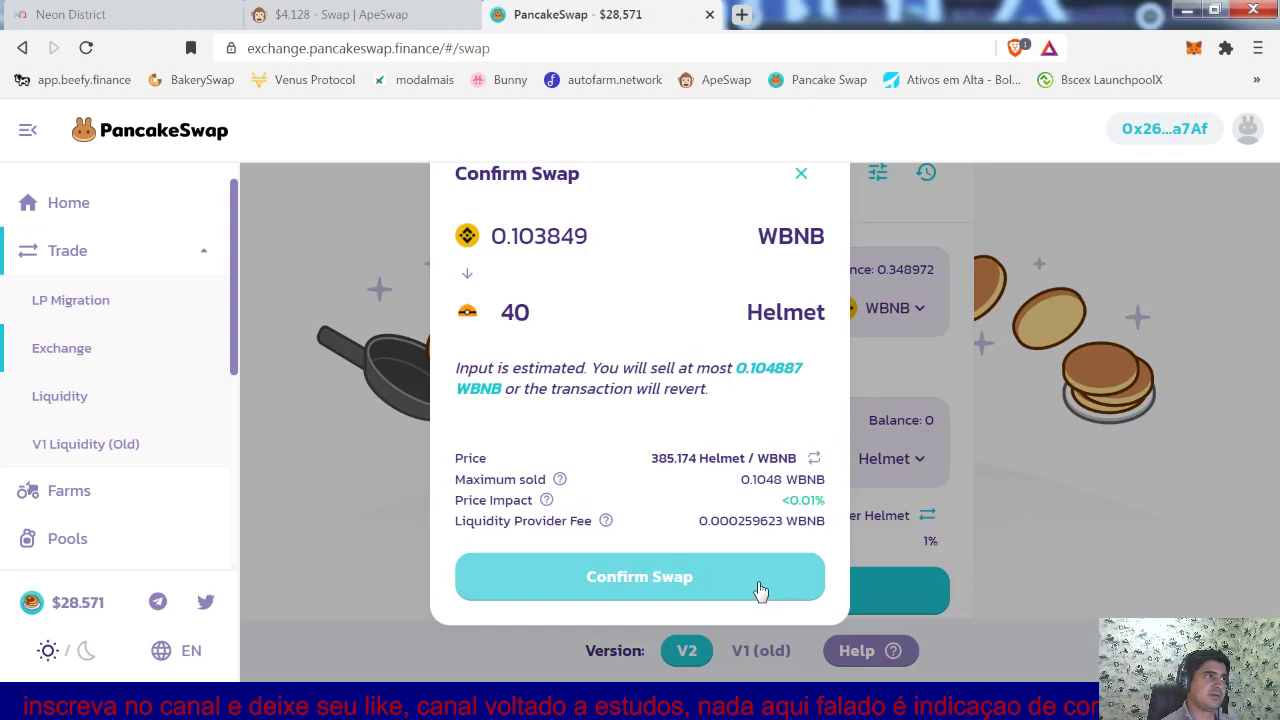
left_click(760, 590)
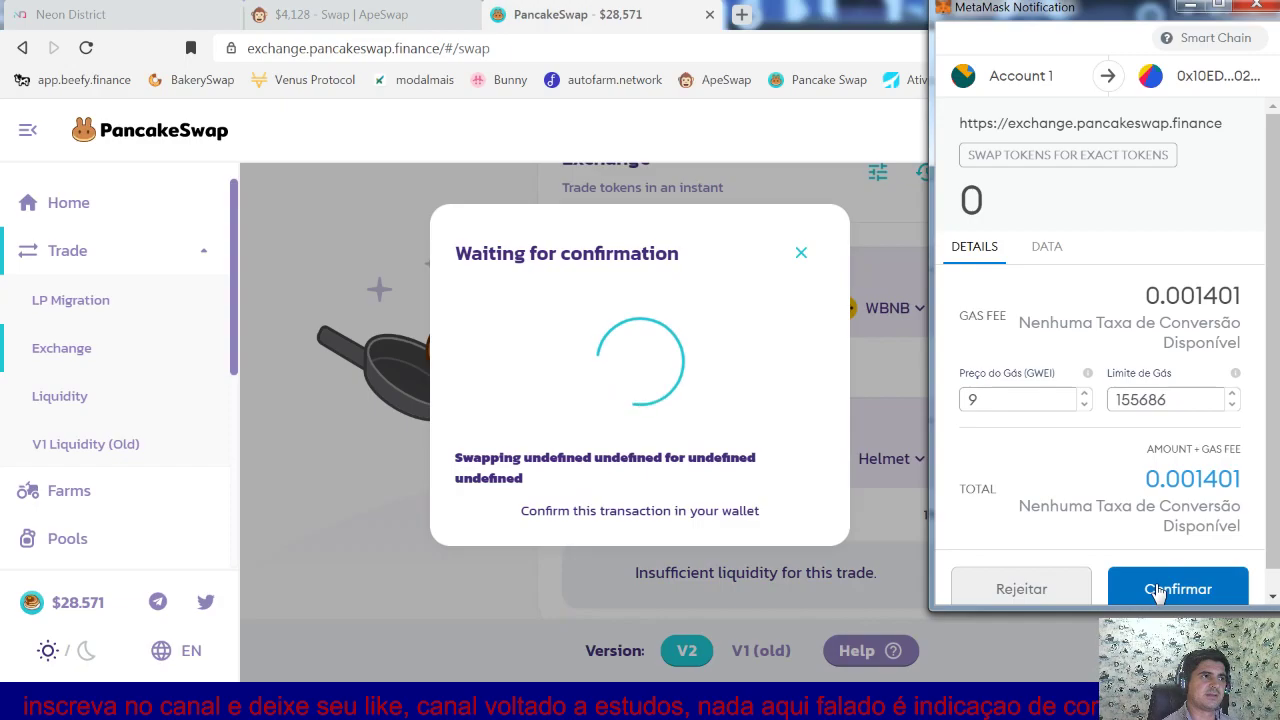
left_click(1158, 590)
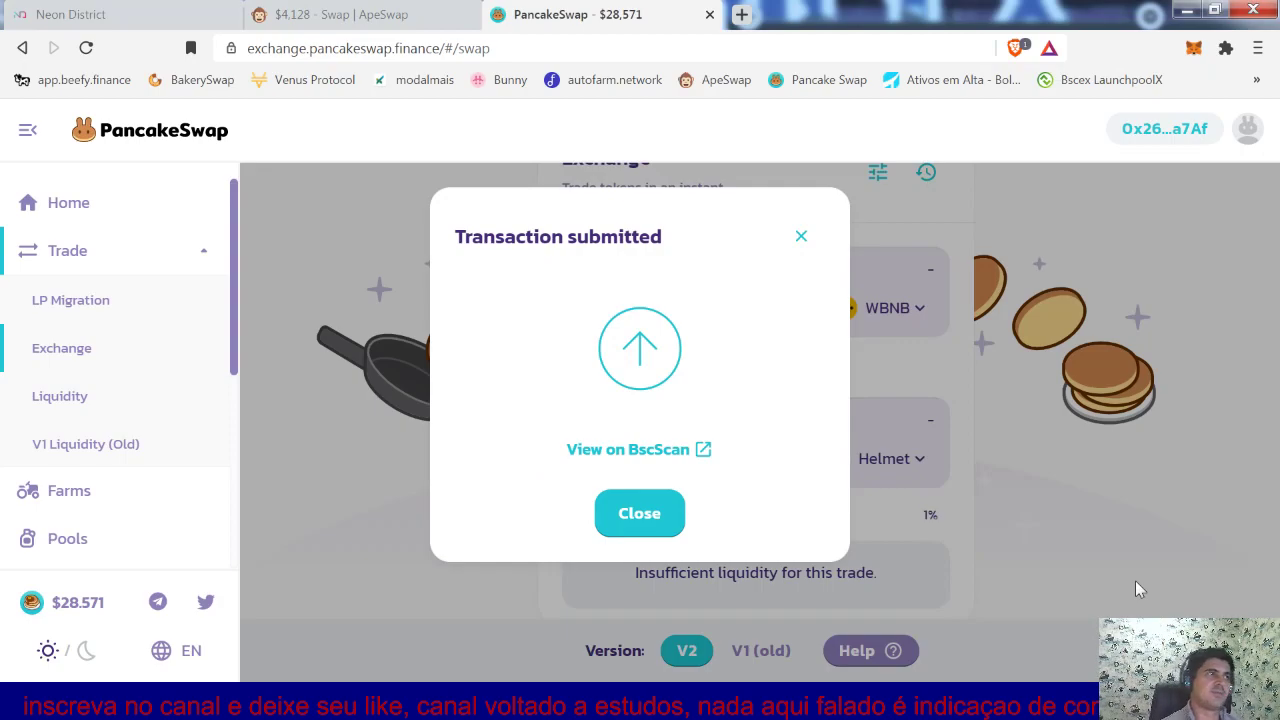
left_click(799, 240)
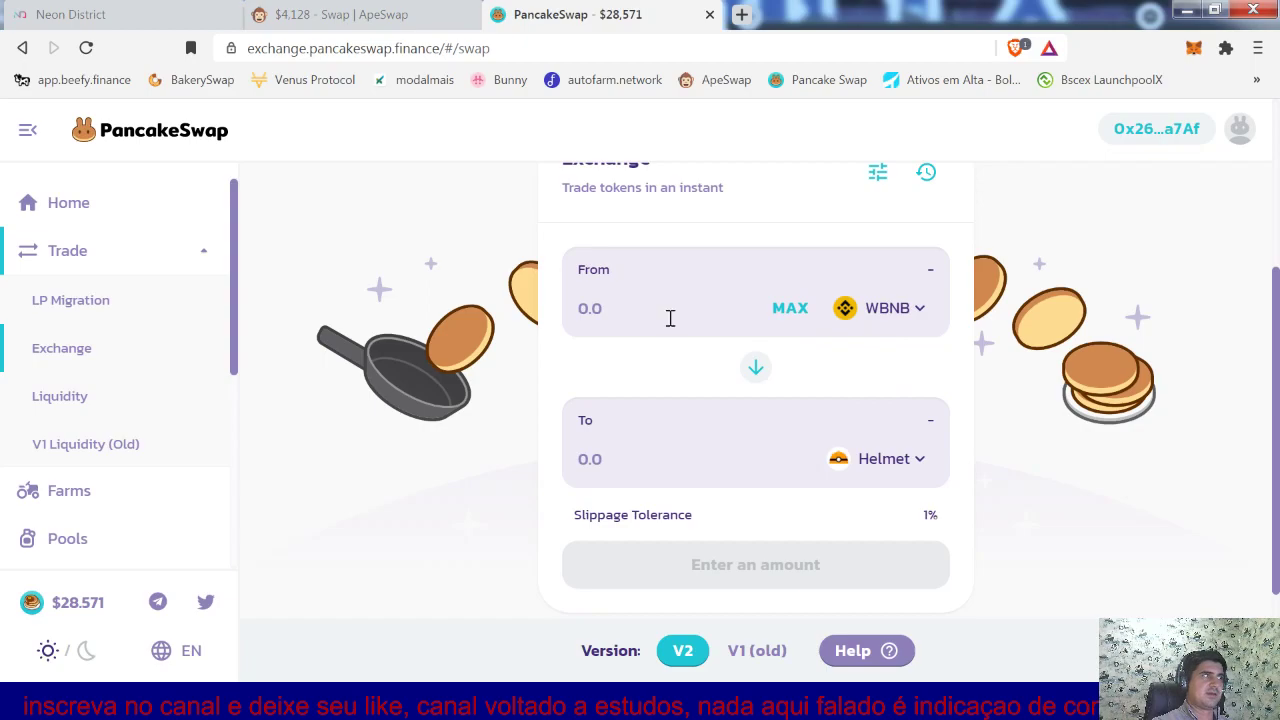
- Switch to ApeSwap and check the farms and staking summary on the home page and the active pools
left_click(340, 16)
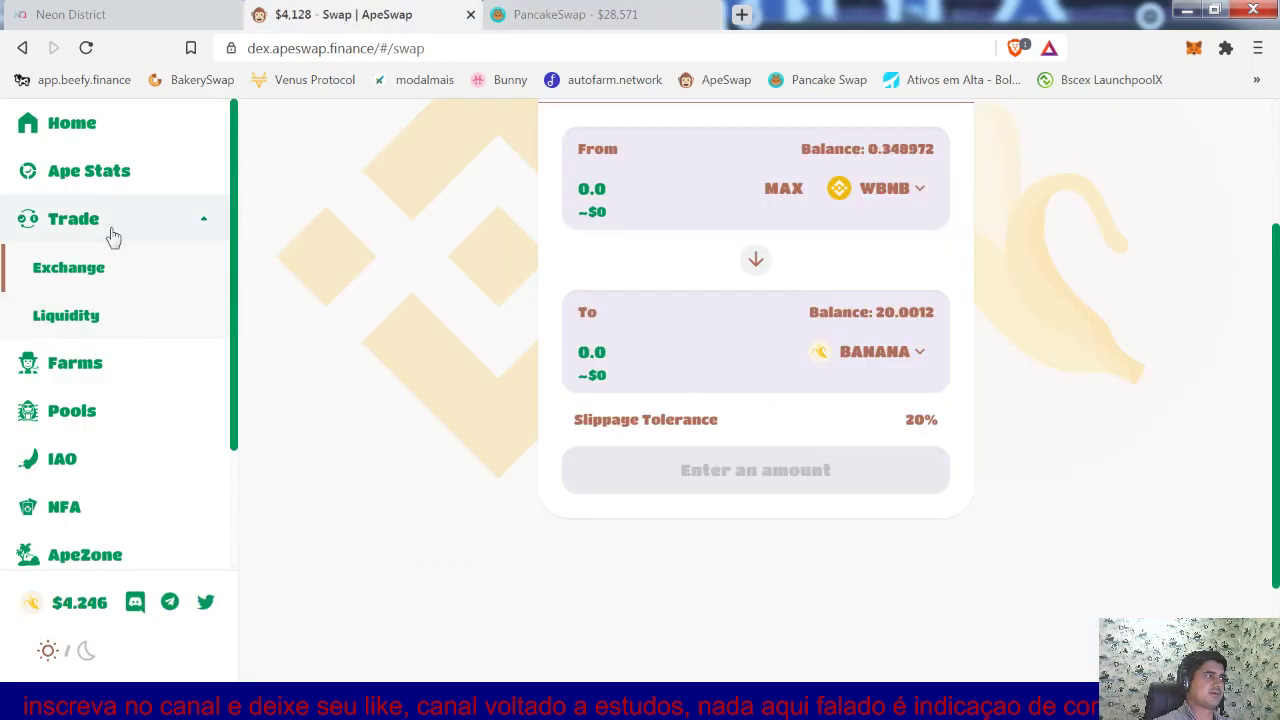
left_click(88, 128)
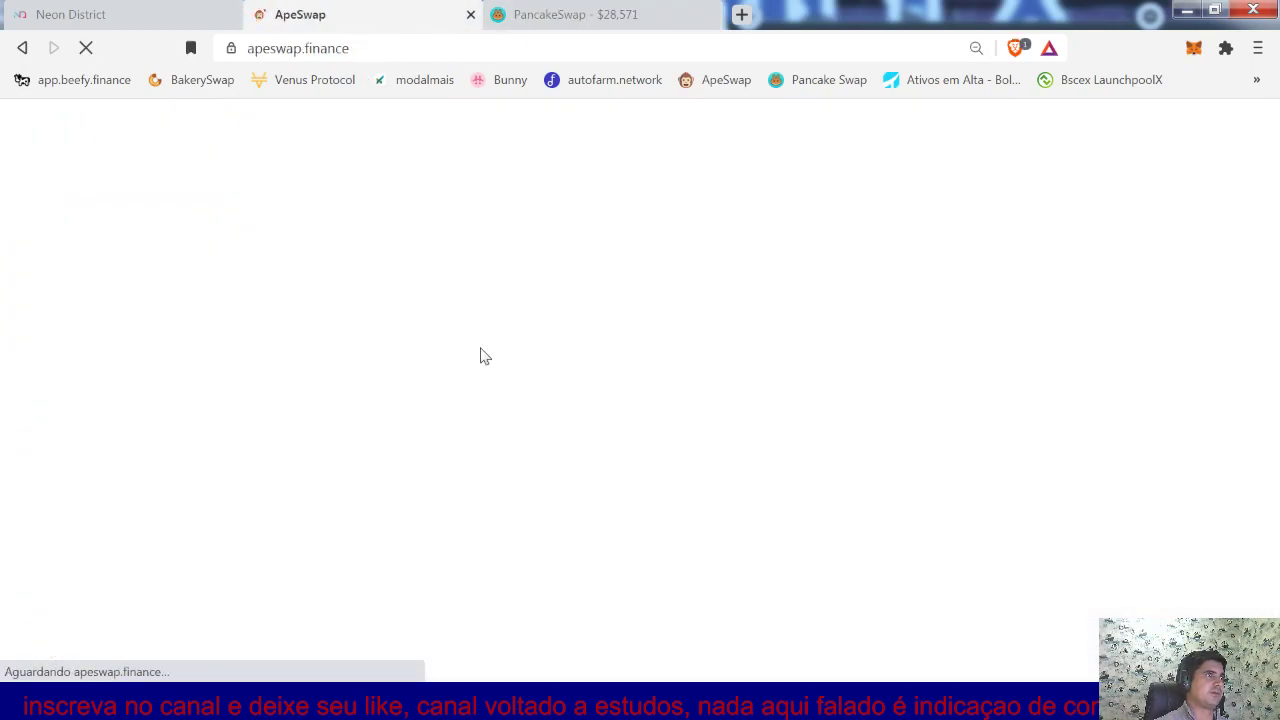
scroll(475, 508, "down", 1)
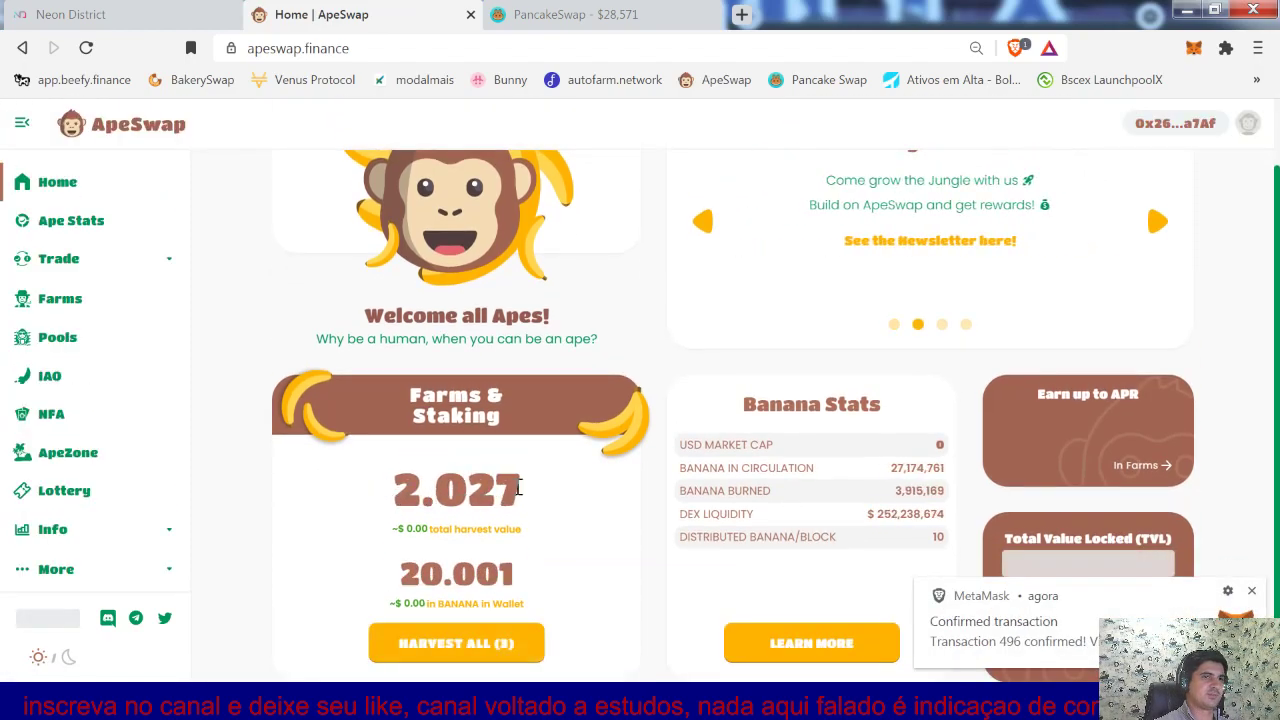
left_click(94, 347)
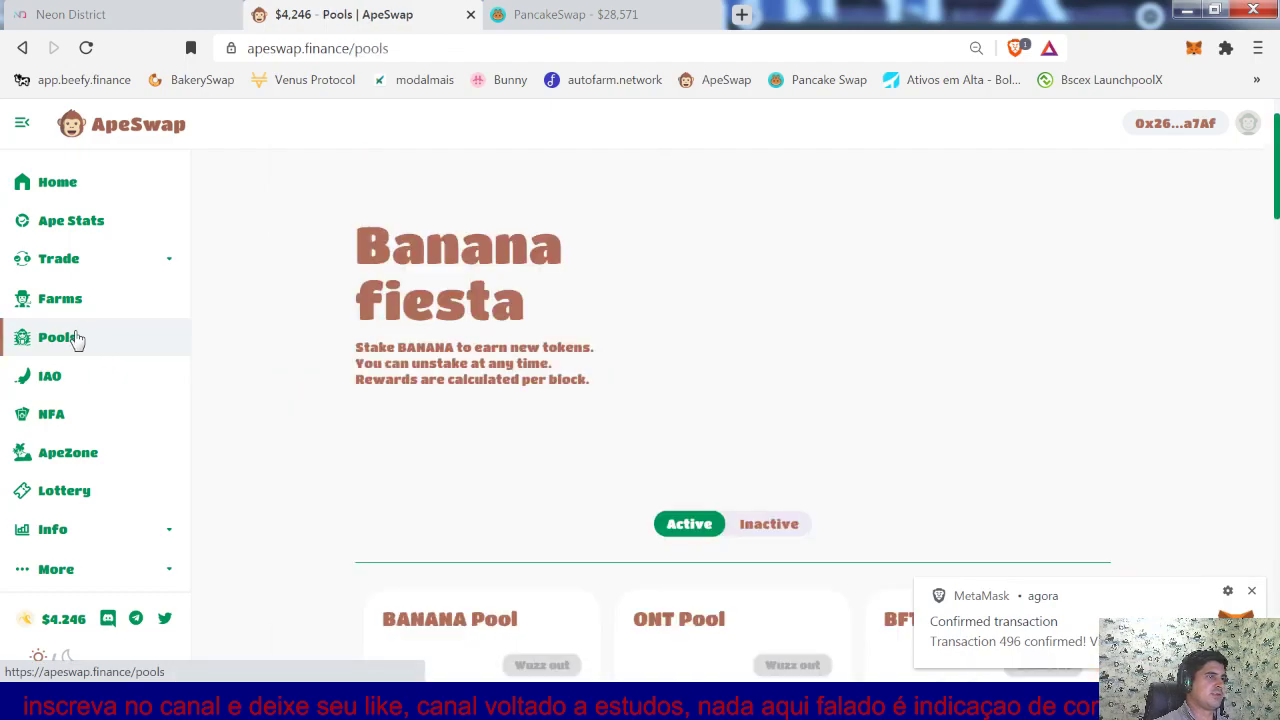
scroll(522, 401, "down", 3)
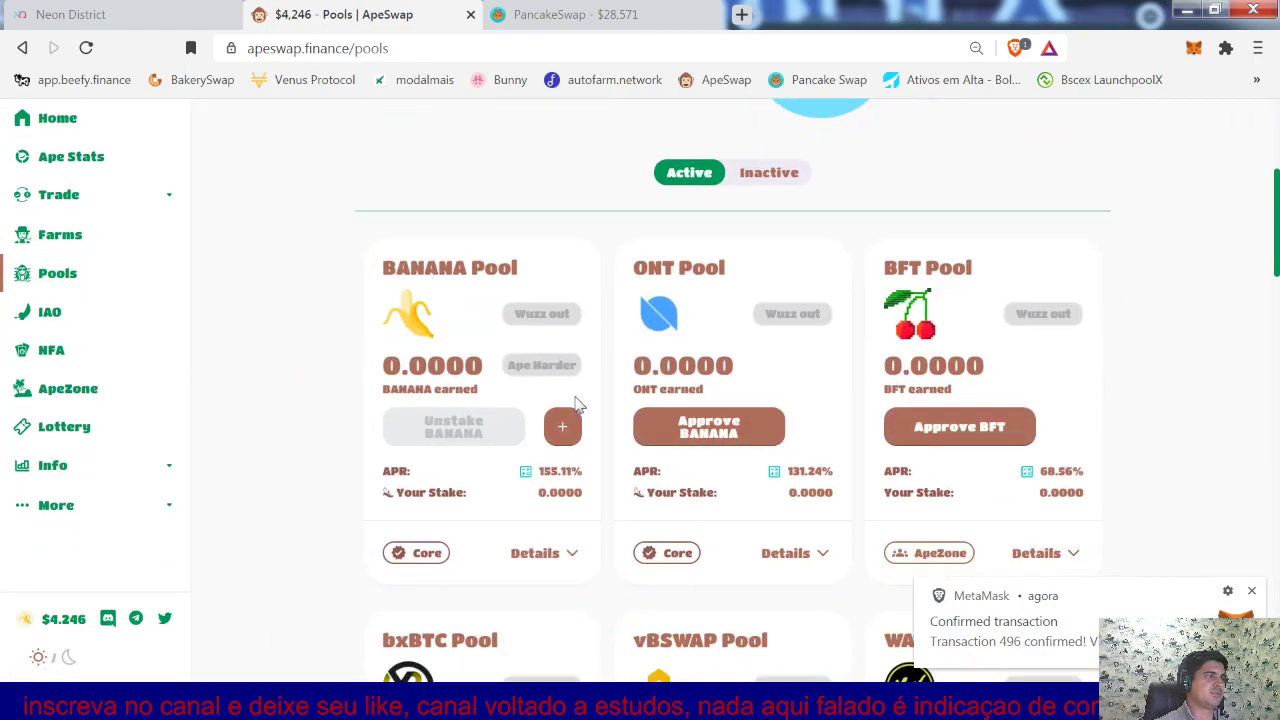
- Open ApeSwap's farms, harvest the BANANA rewards from the BANANA-BUSD LP farm, and approve the transaction in MetaMask
left_click(52, 233)
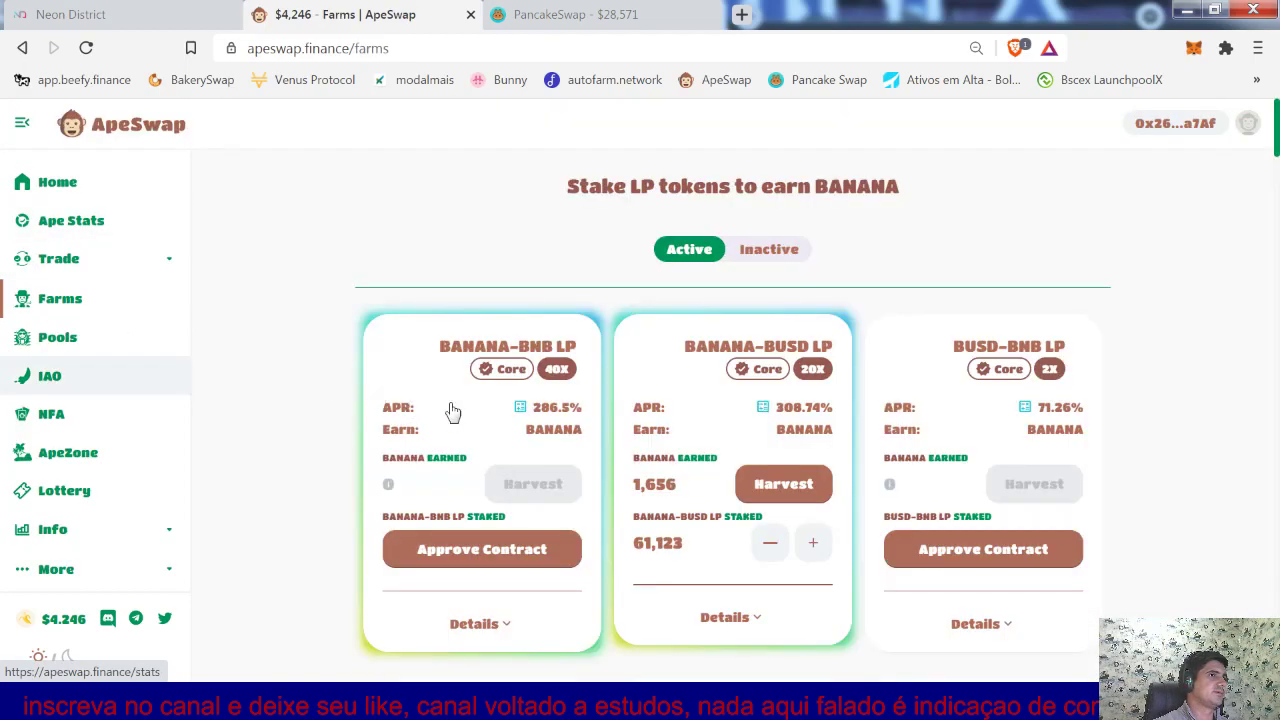
scroll(703, 447, "down", 3)
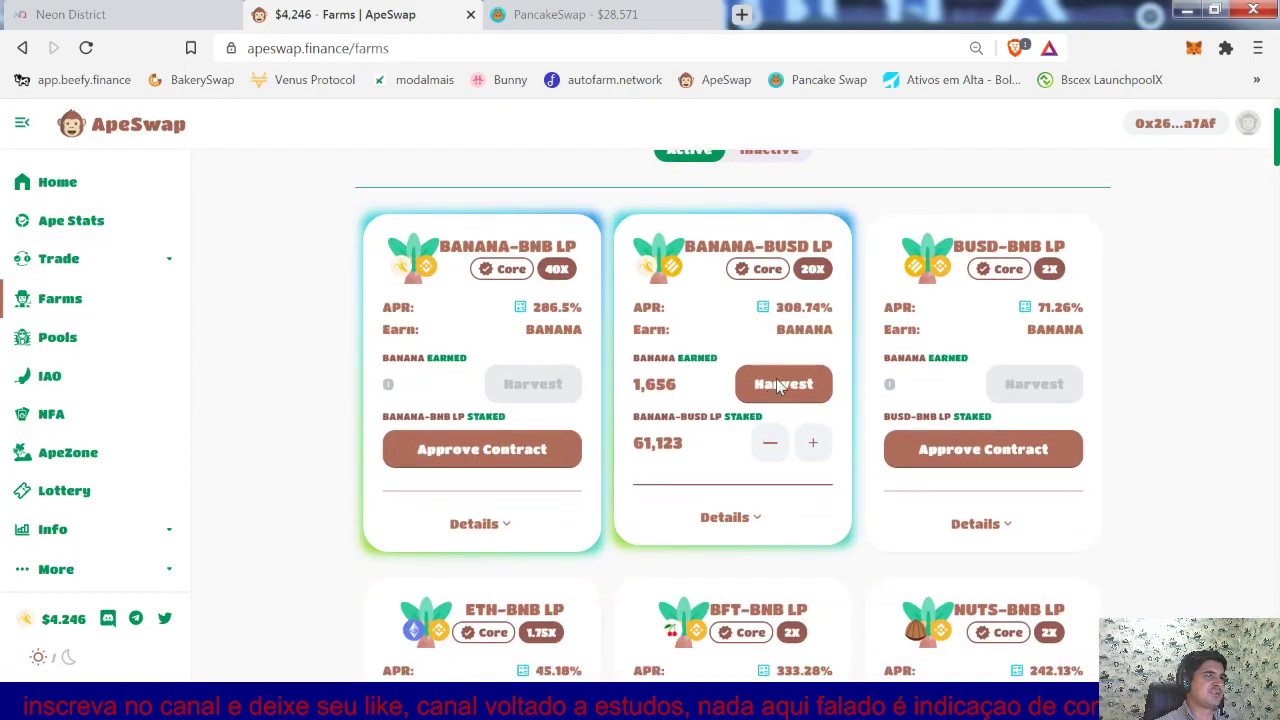
left_click(773, 333)
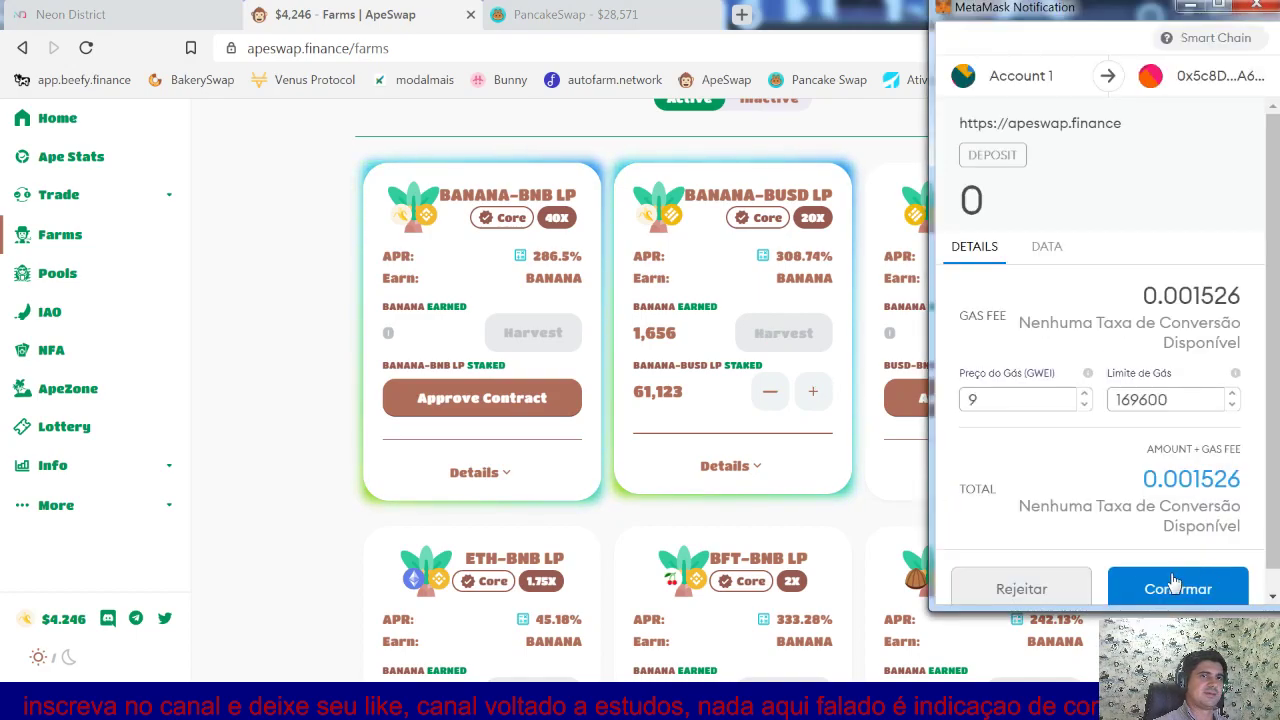
left_click(1170, 588)
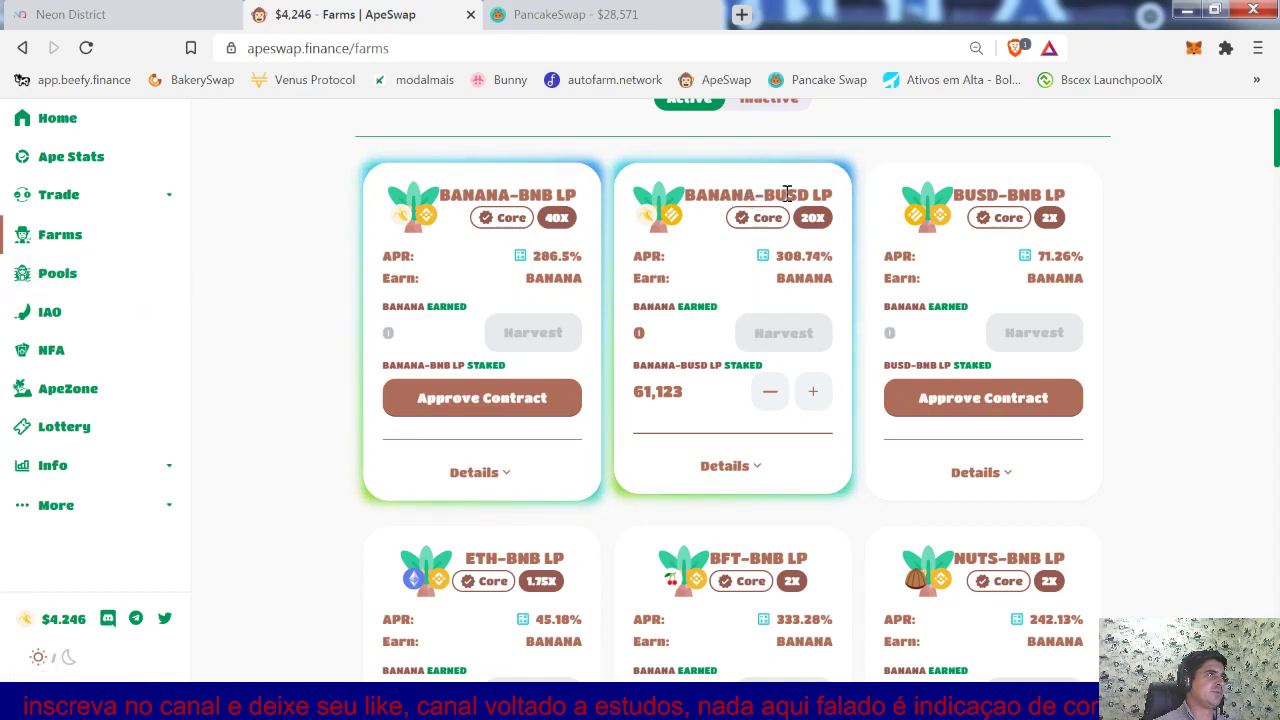
- Open ApeSwap's token exchange and select BANANA as the token to swap from
left_click(76, 194)
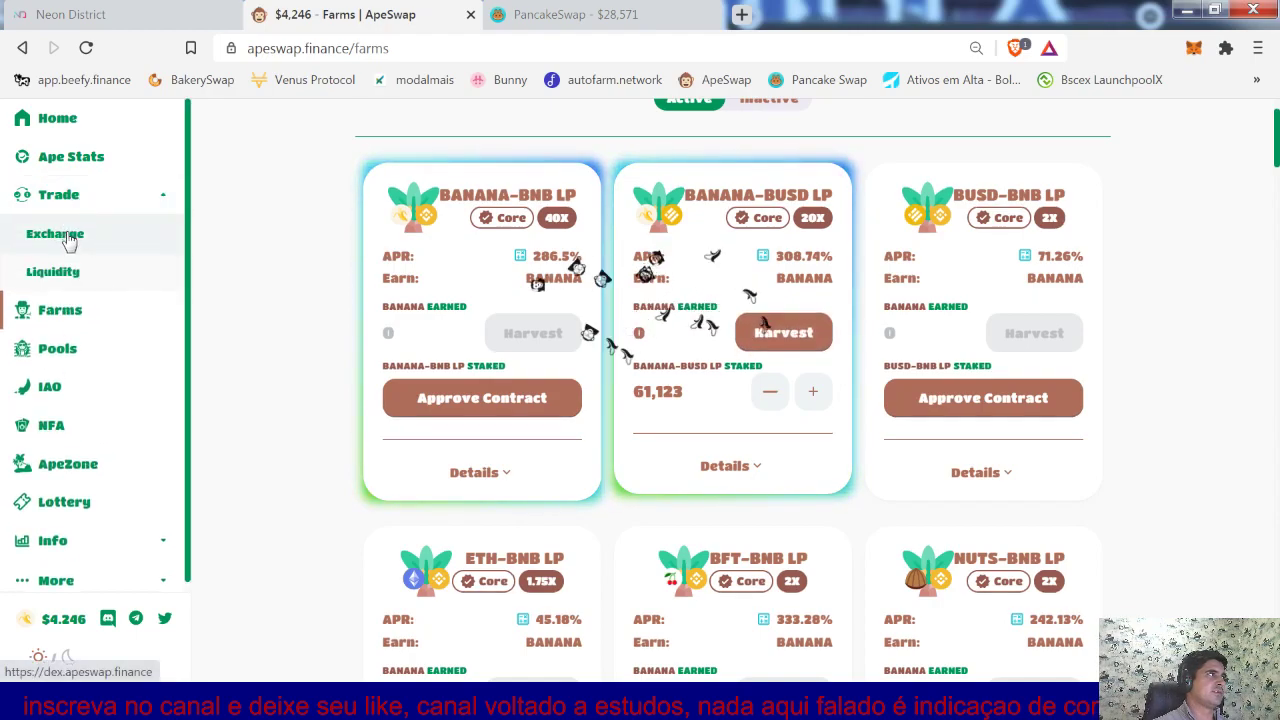
left_click(72, 240)
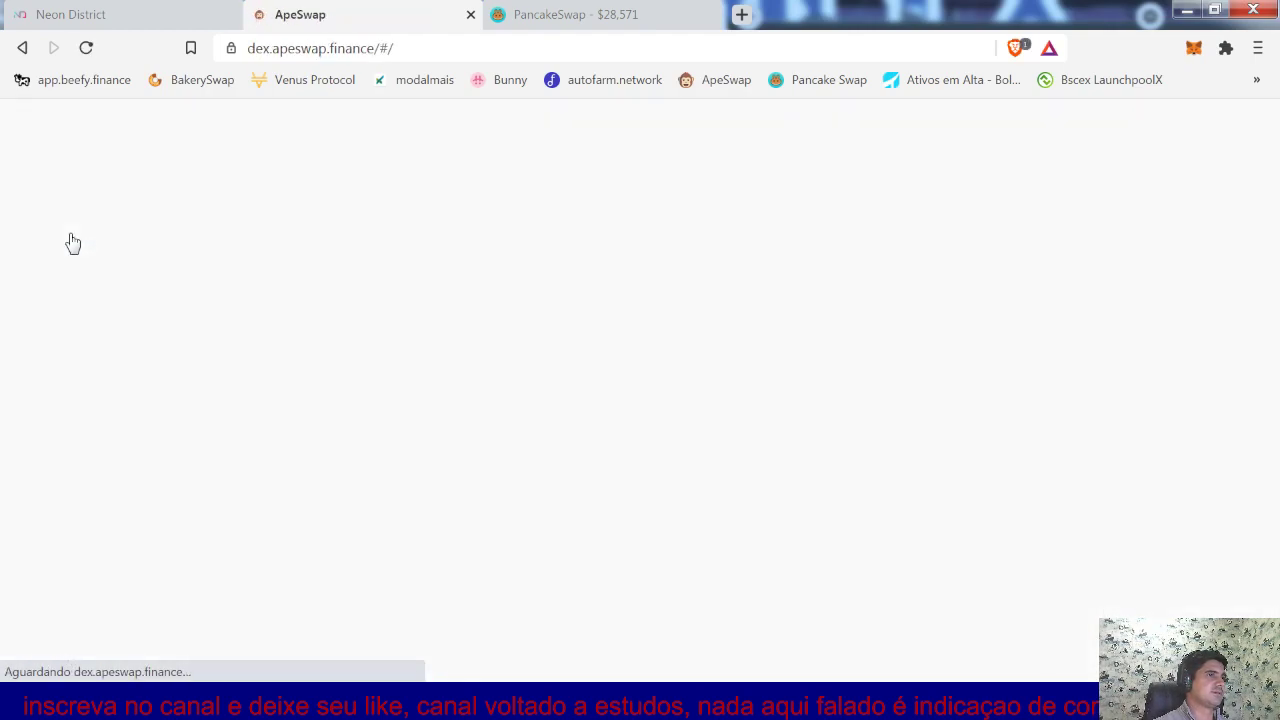
scroll(916, 462, "down", 2)
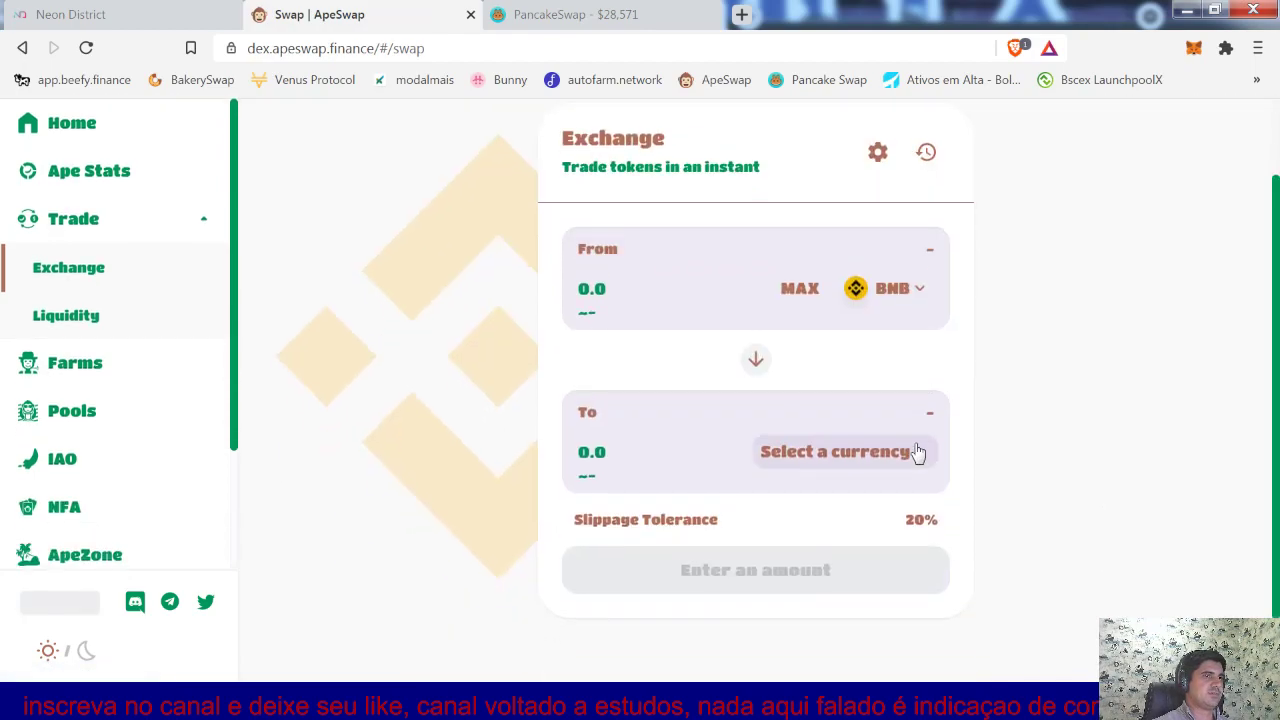
left_click(912, 290)
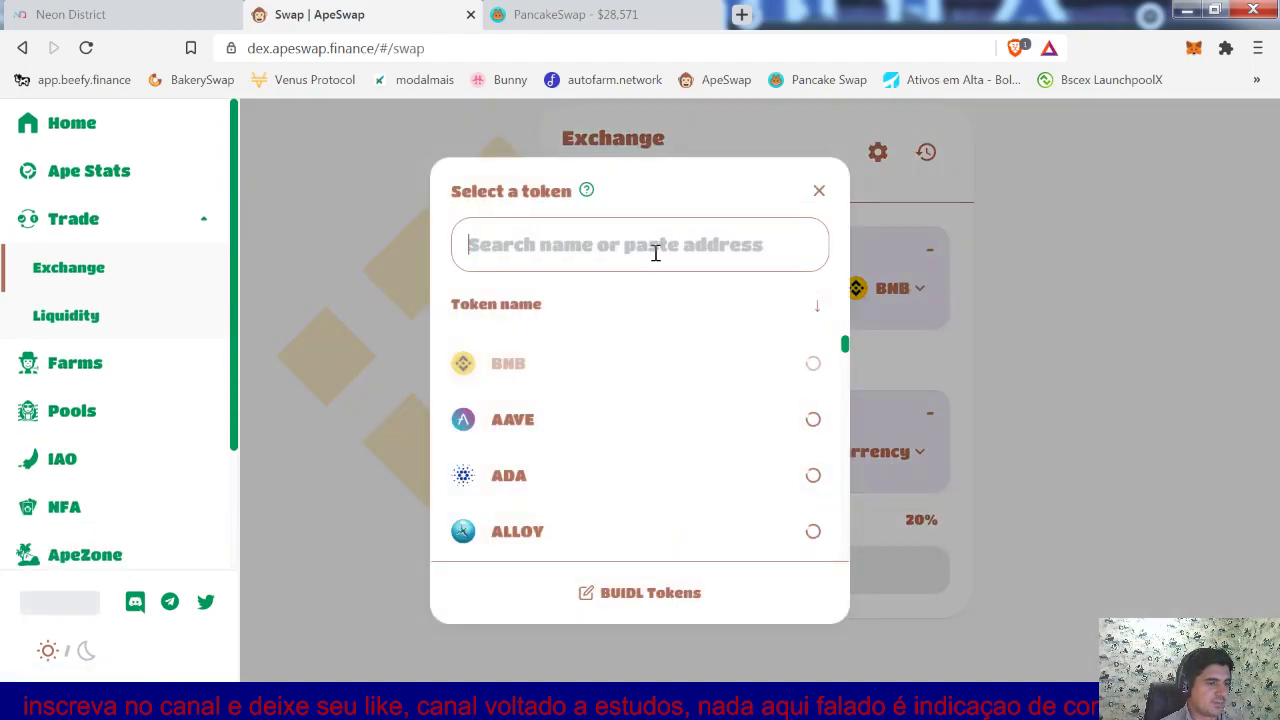
type("ba")
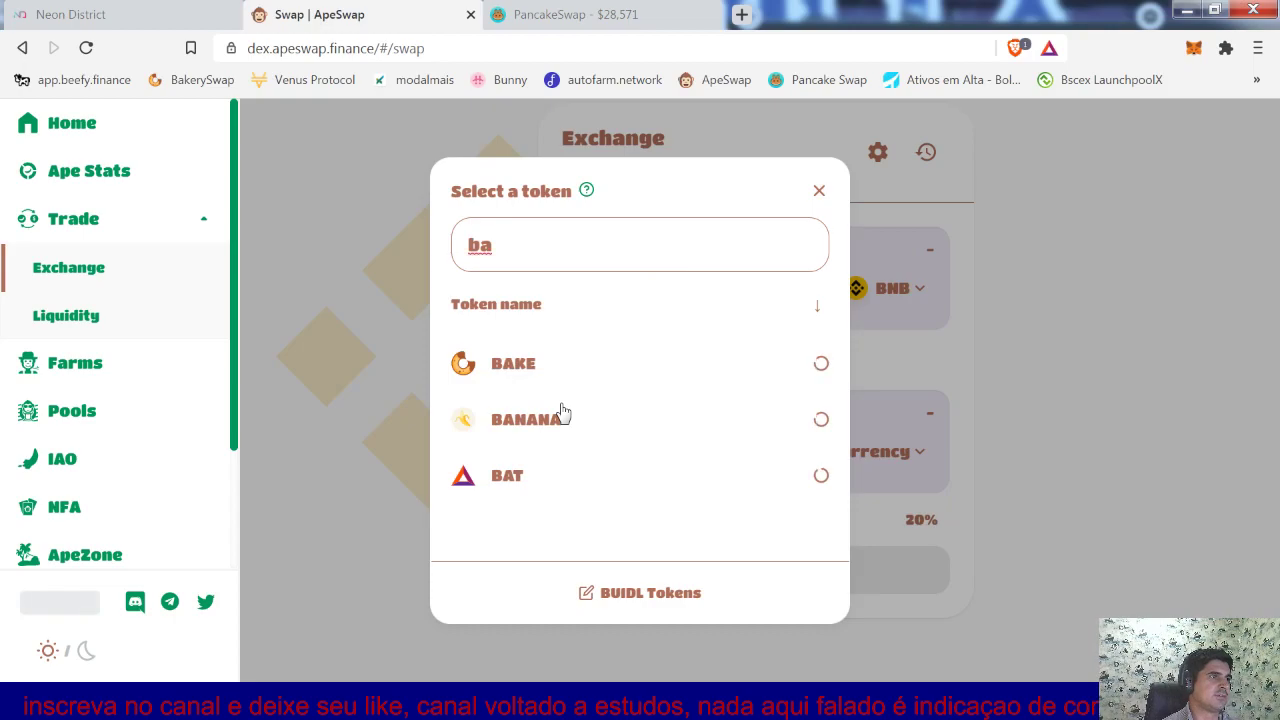
left_click(540, 419)
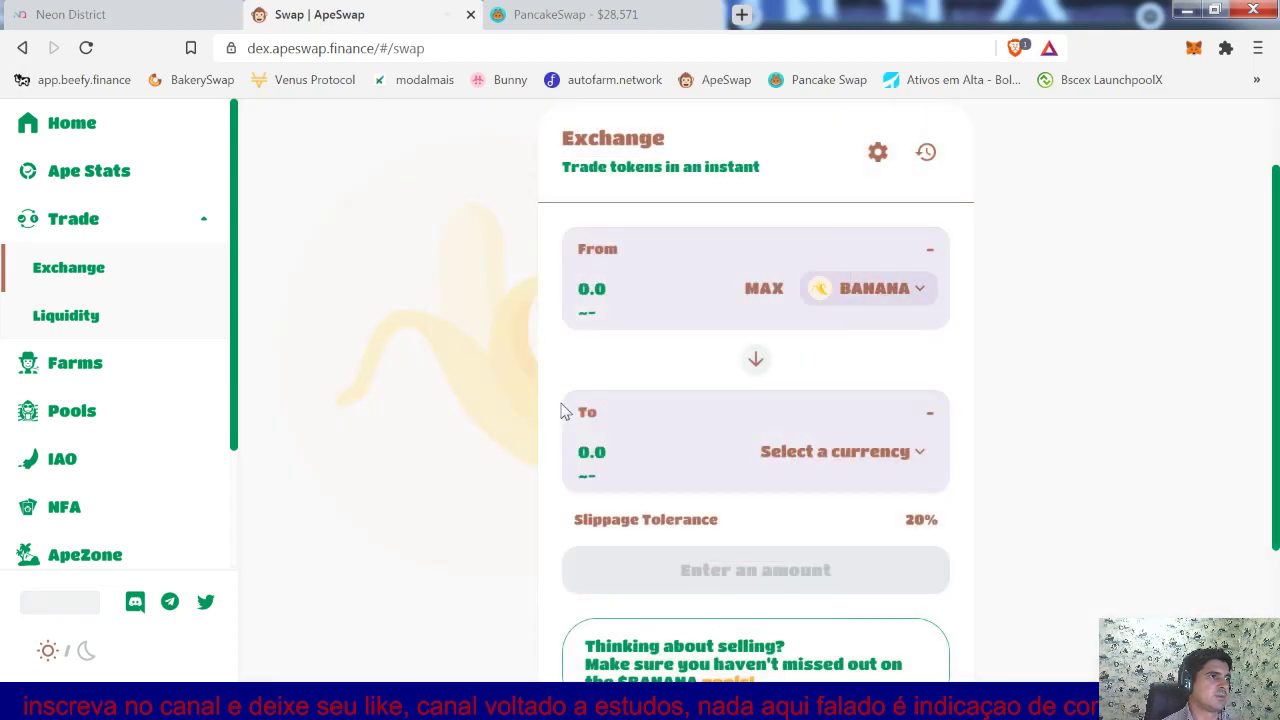
- Choose BUSD as the token to receive, enter the maximum BANANA balance, and check the estimated dollar value
left_click(850, 463)
type("bu")
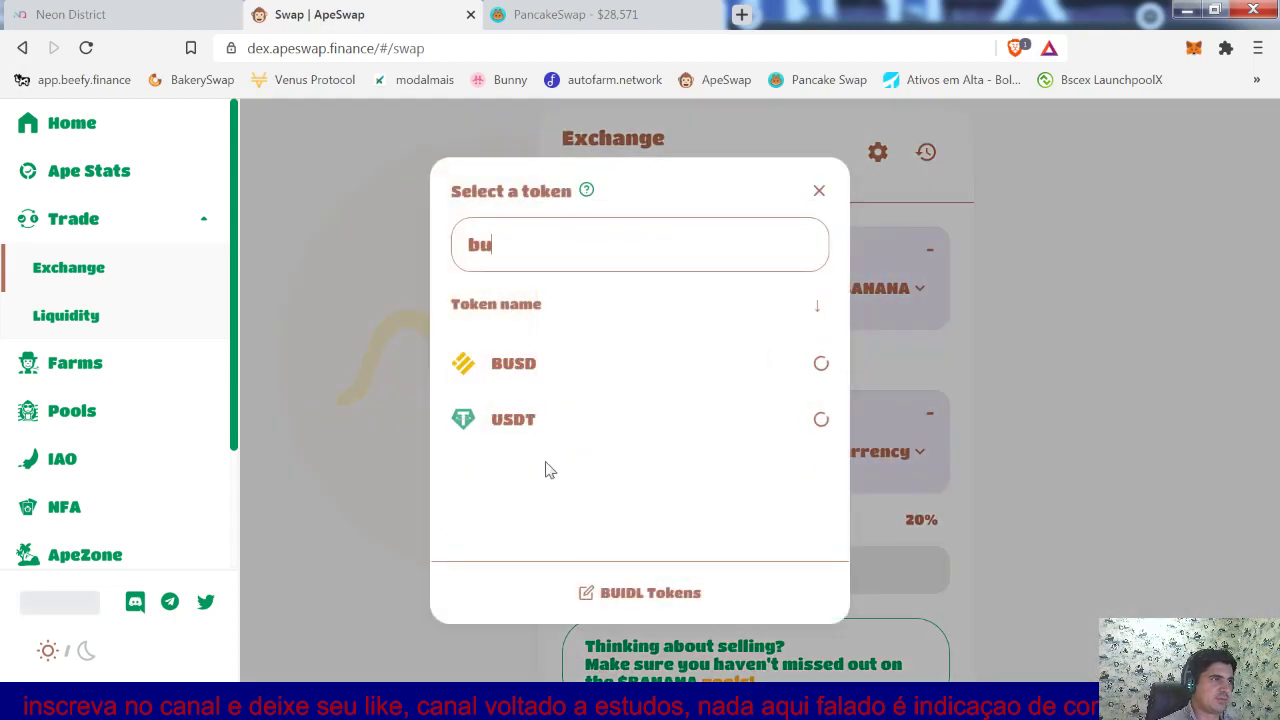
left_click(548, 374)
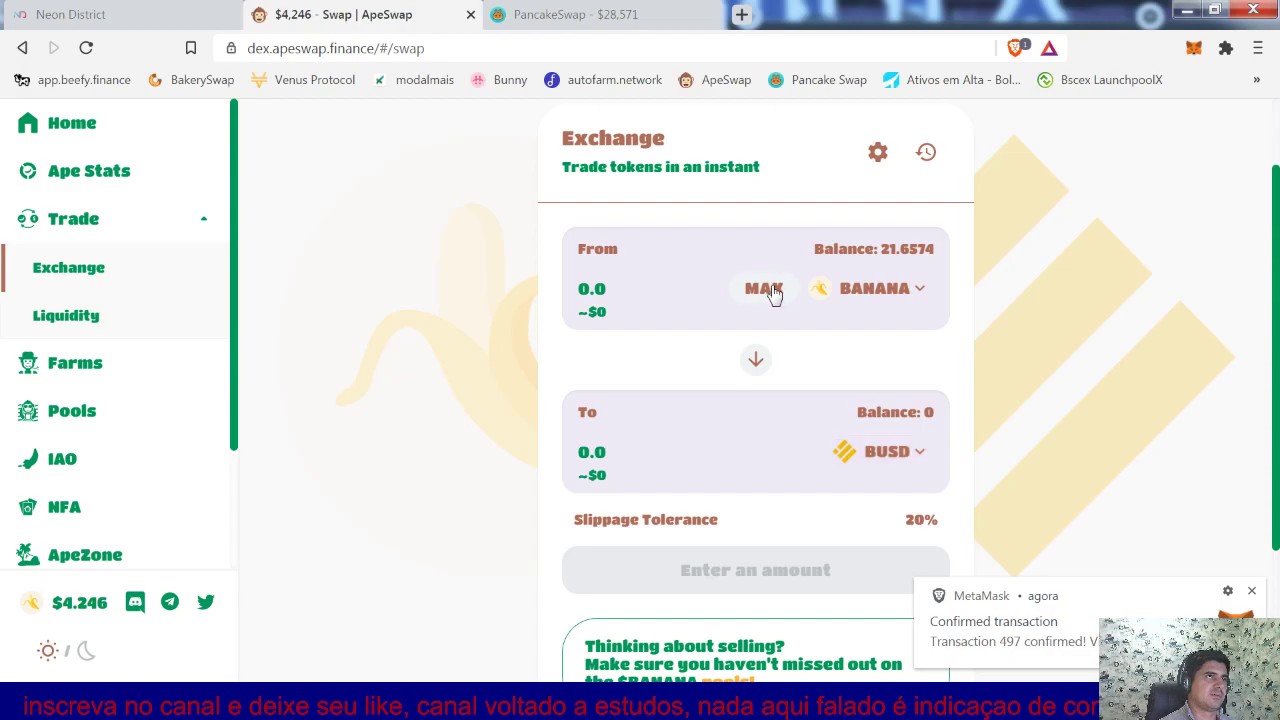
left_click(775, 289)
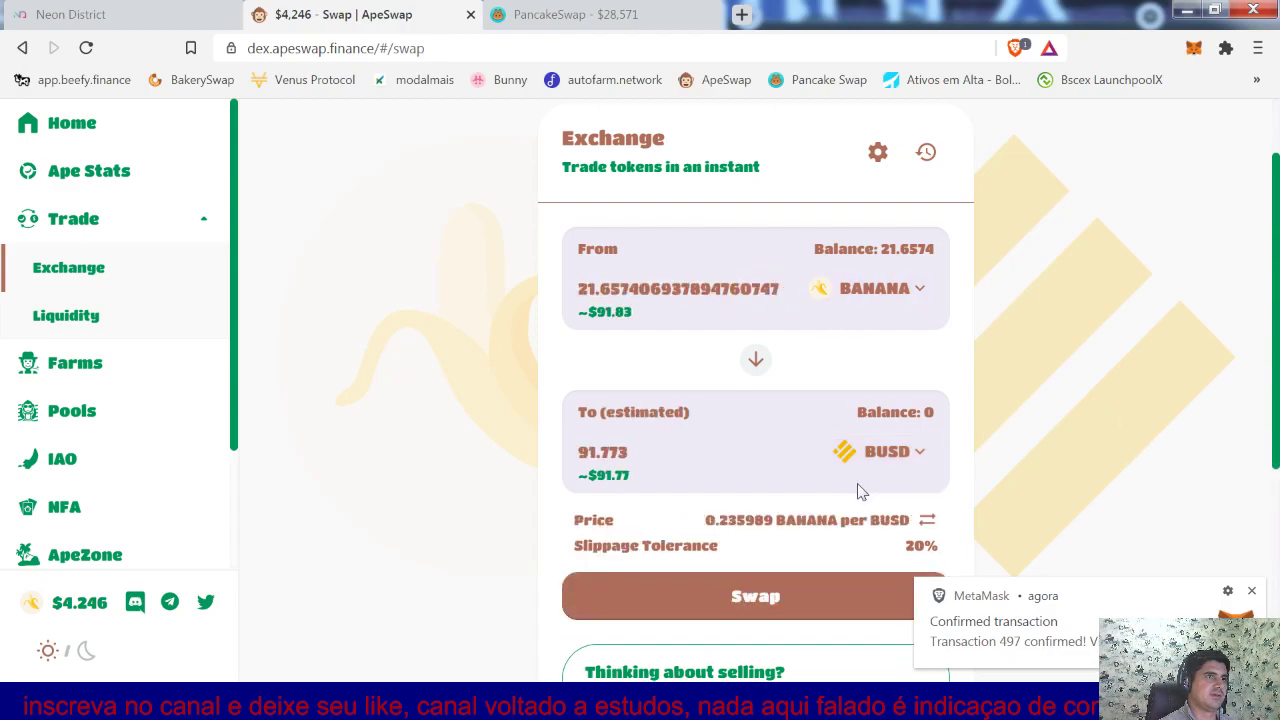
left_click_drag(650, 482, 585, 477)
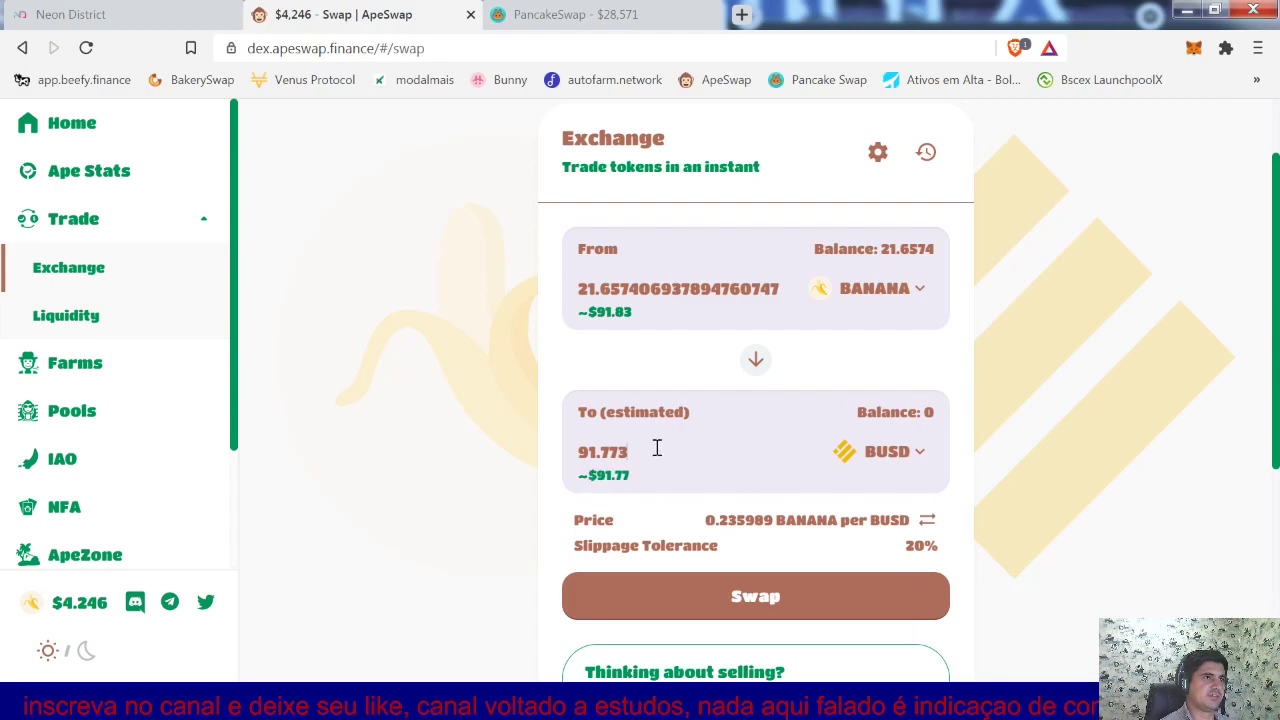
- Replace BANANA with WBNB as the token to swap for BUSD
left_click_drag(660, 450, 568, 456)
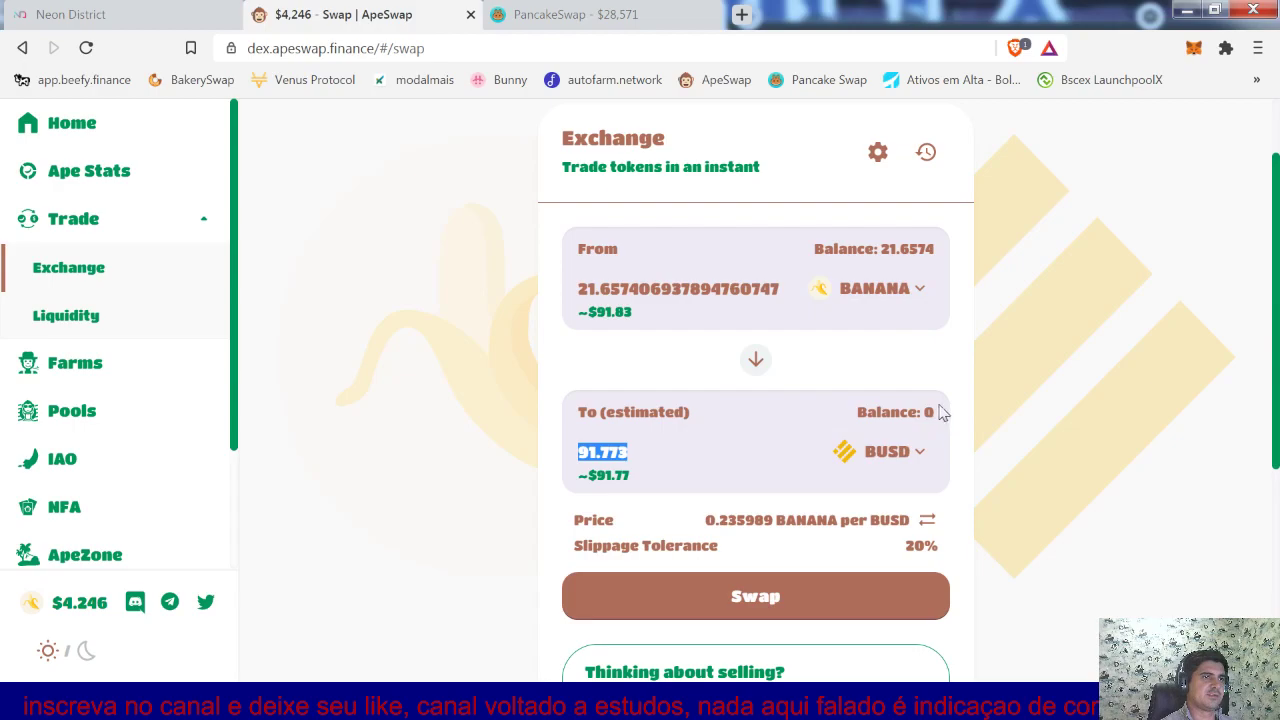
left_click(920, 295)
left_click(537, 244)
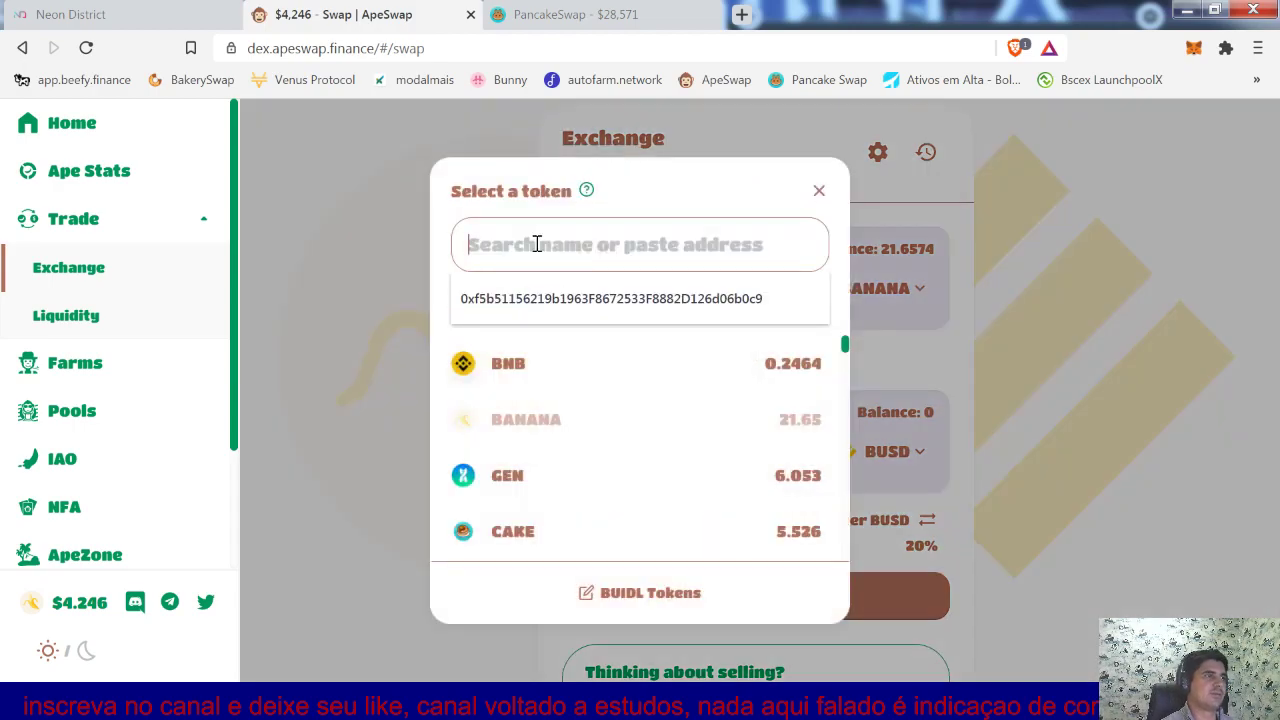
type("w")
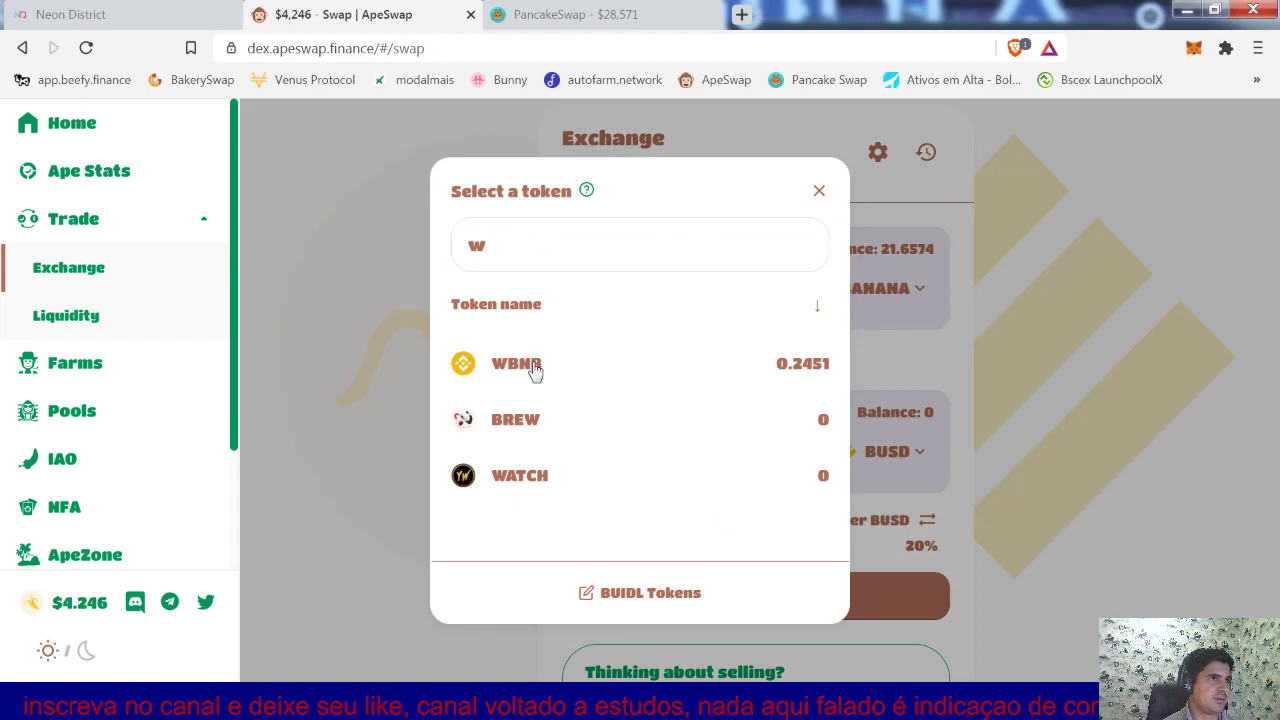
left_click(533, 366)
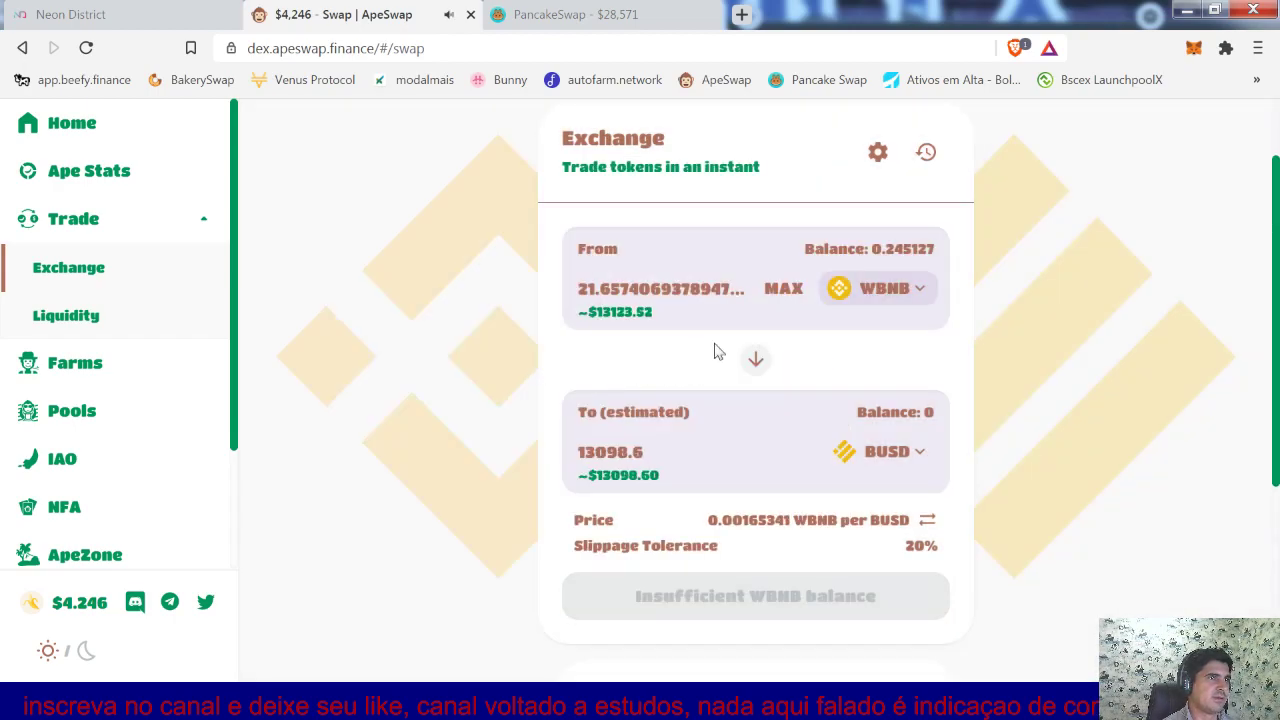
- Clear the carried-over amount and set the amount to receive to 92 BUSD
left_click(652, 445)
key("BackSpace")
key("BackSpace")
key("BackSpace")
key("BackSpace")
key("BackSpace")
key("BackSpace")
key("BackSpace")
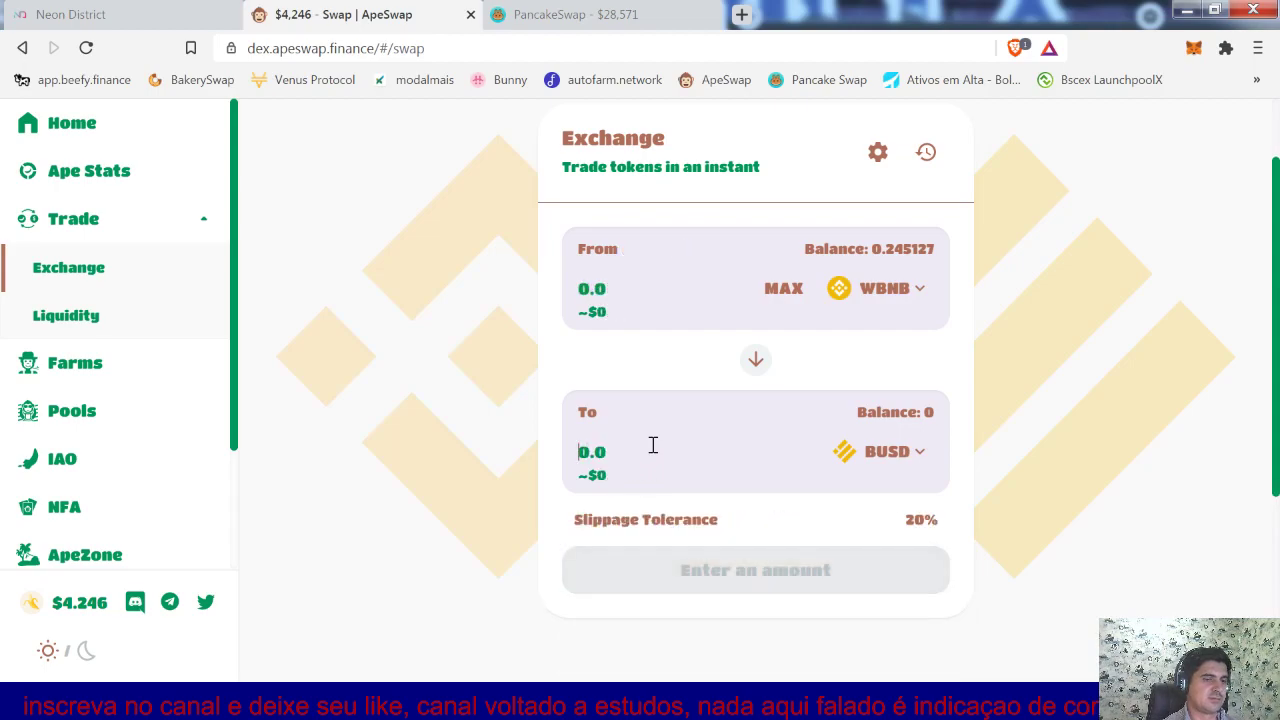
type("92")
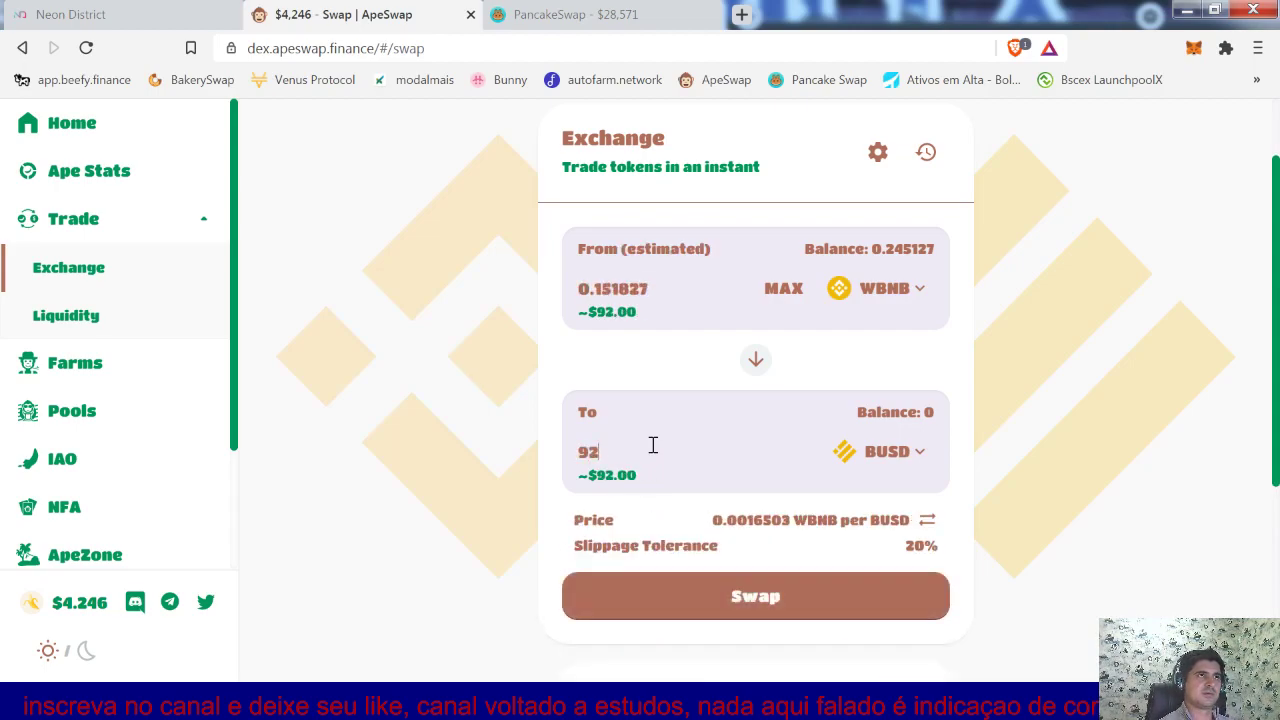
- Submit the swap of WBNB for 92 BUSD, approve it in MetaMask, and dismiss the submission notice
left_click(797, 612)
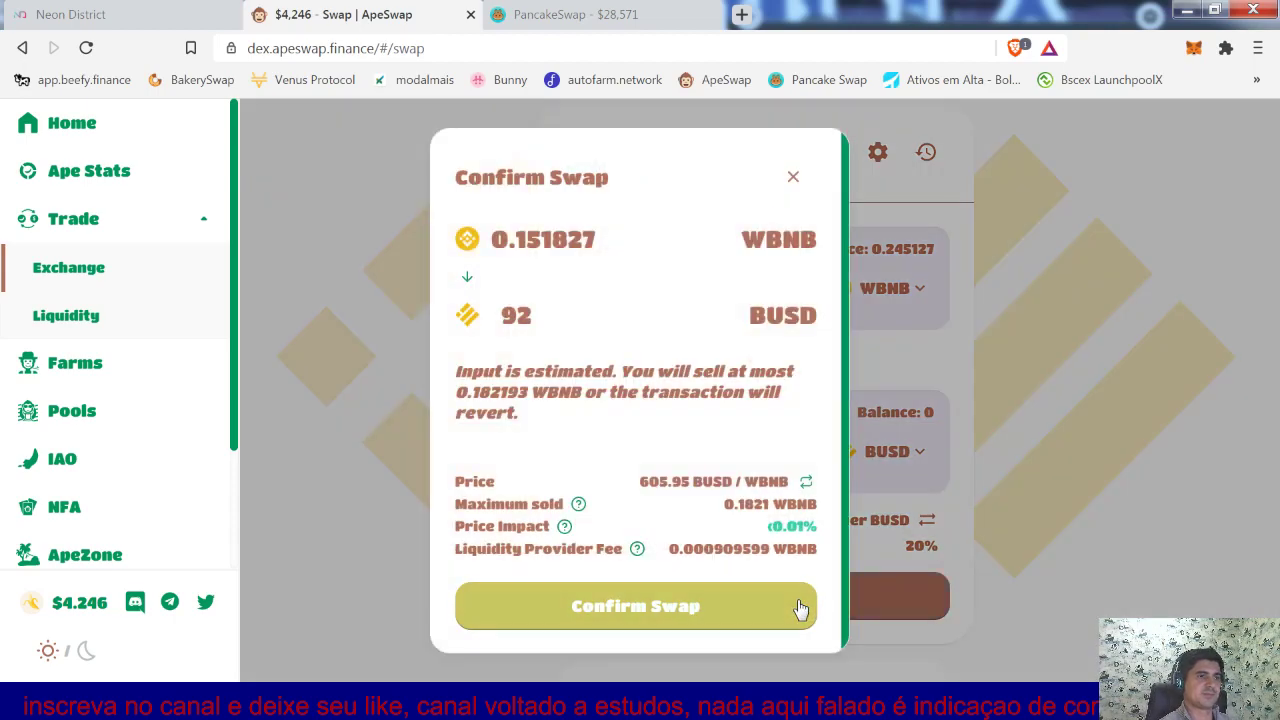
left_click(800, 608)
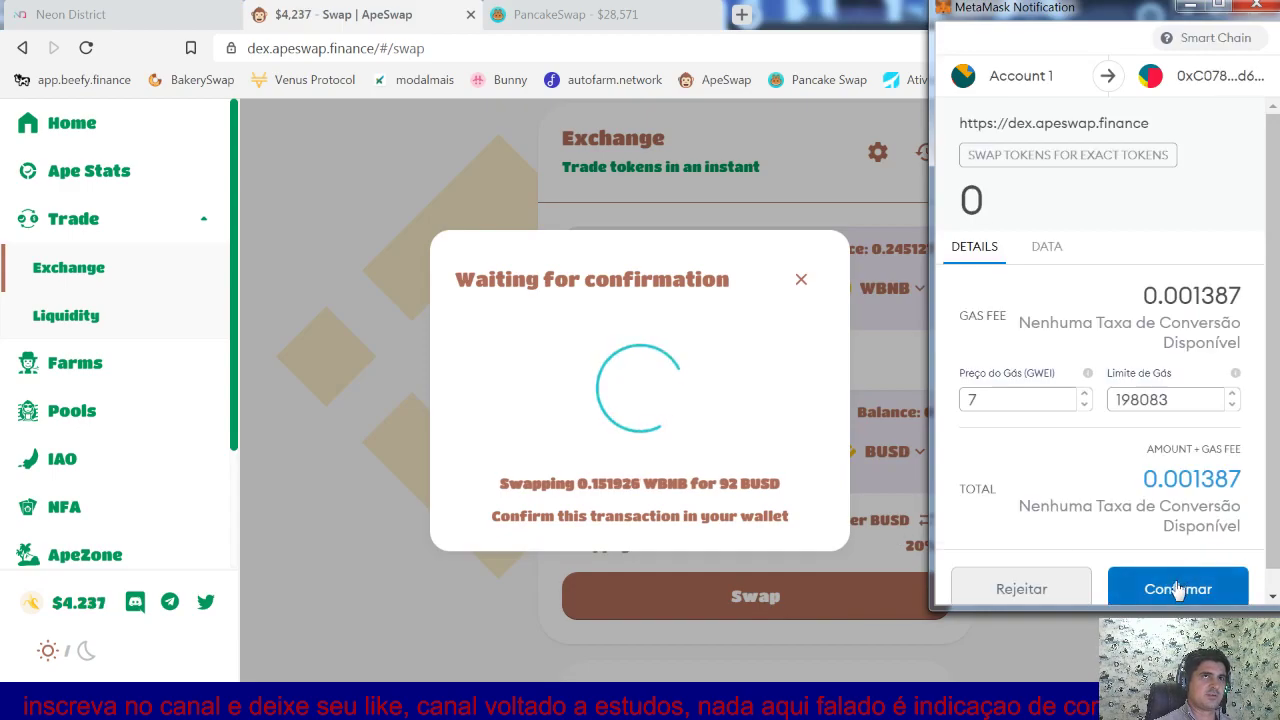
left_click(1175, 590)
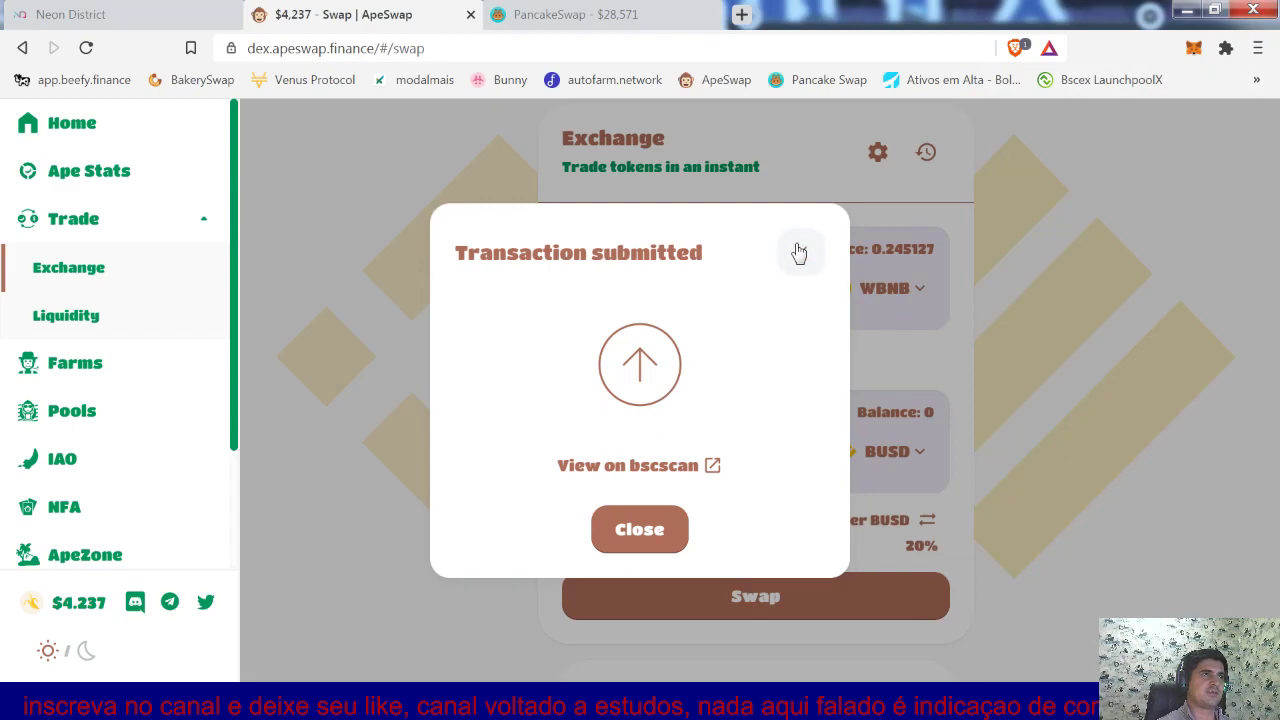
left_click(797, 250)
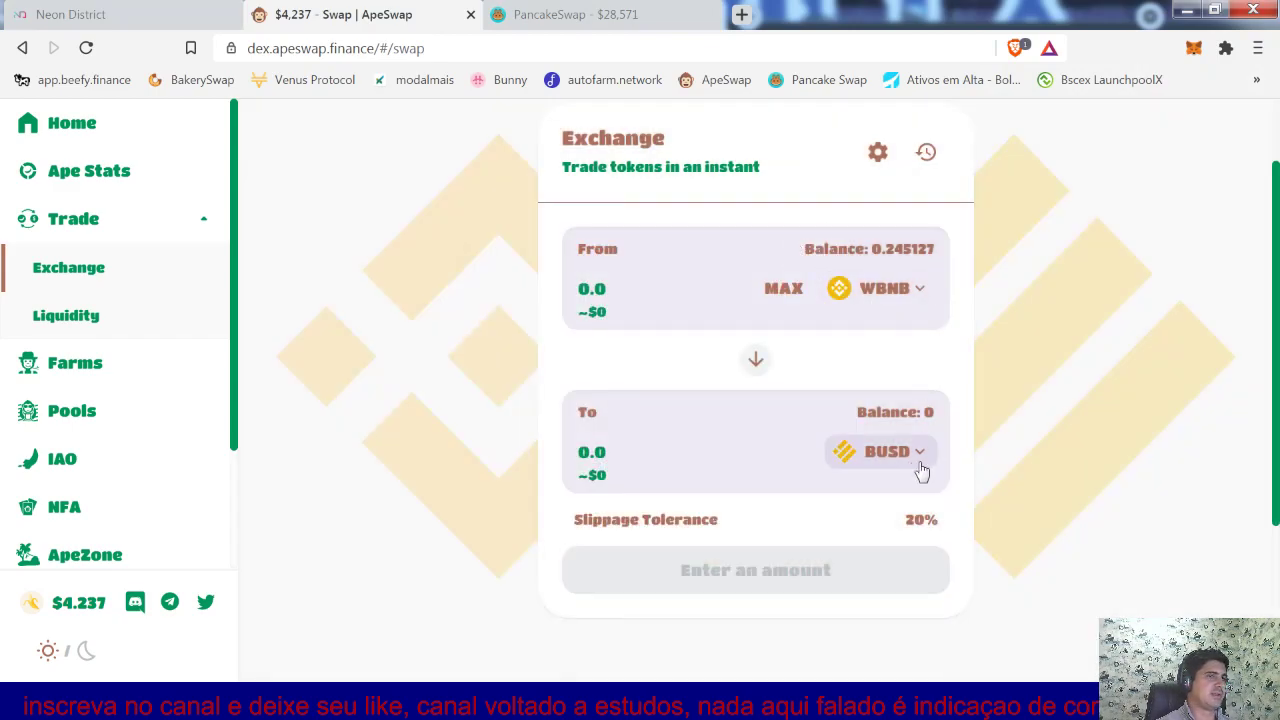
- Start adding liquidity with BANANA as the first token and BUSD as the second, using the maximum BANANA balance
left_click(87, 317)
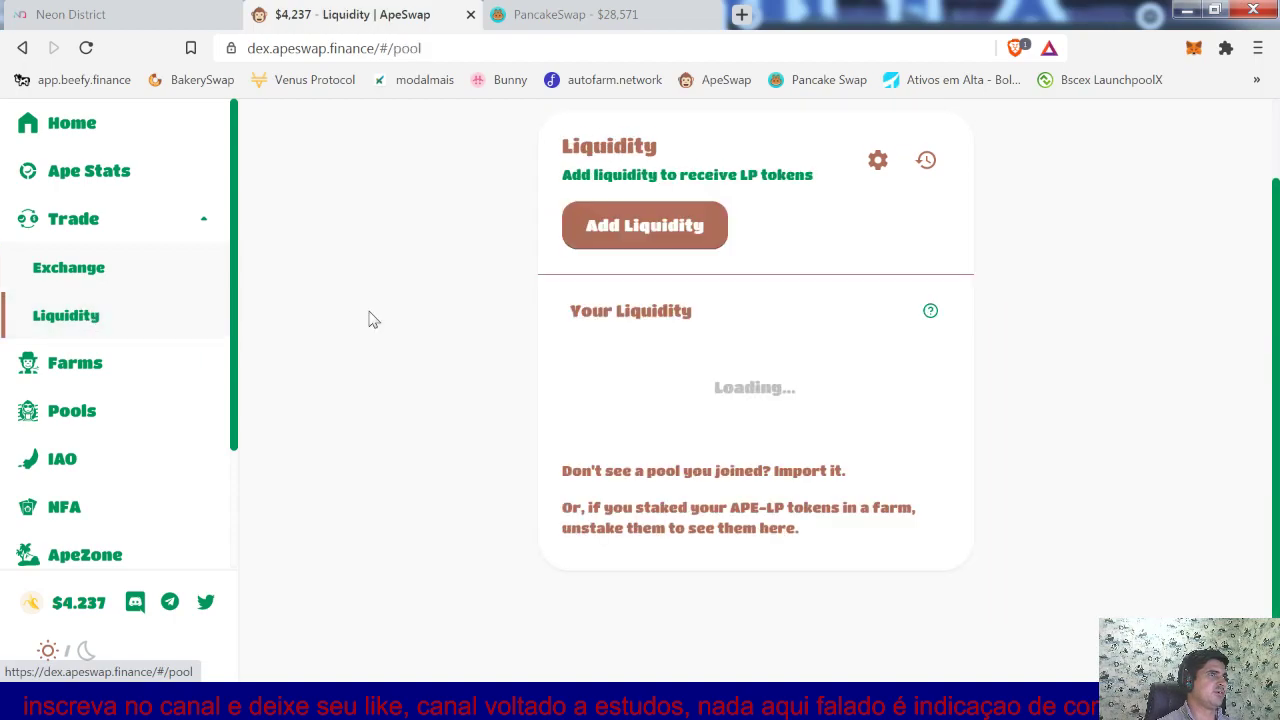
left_click(605, 240)
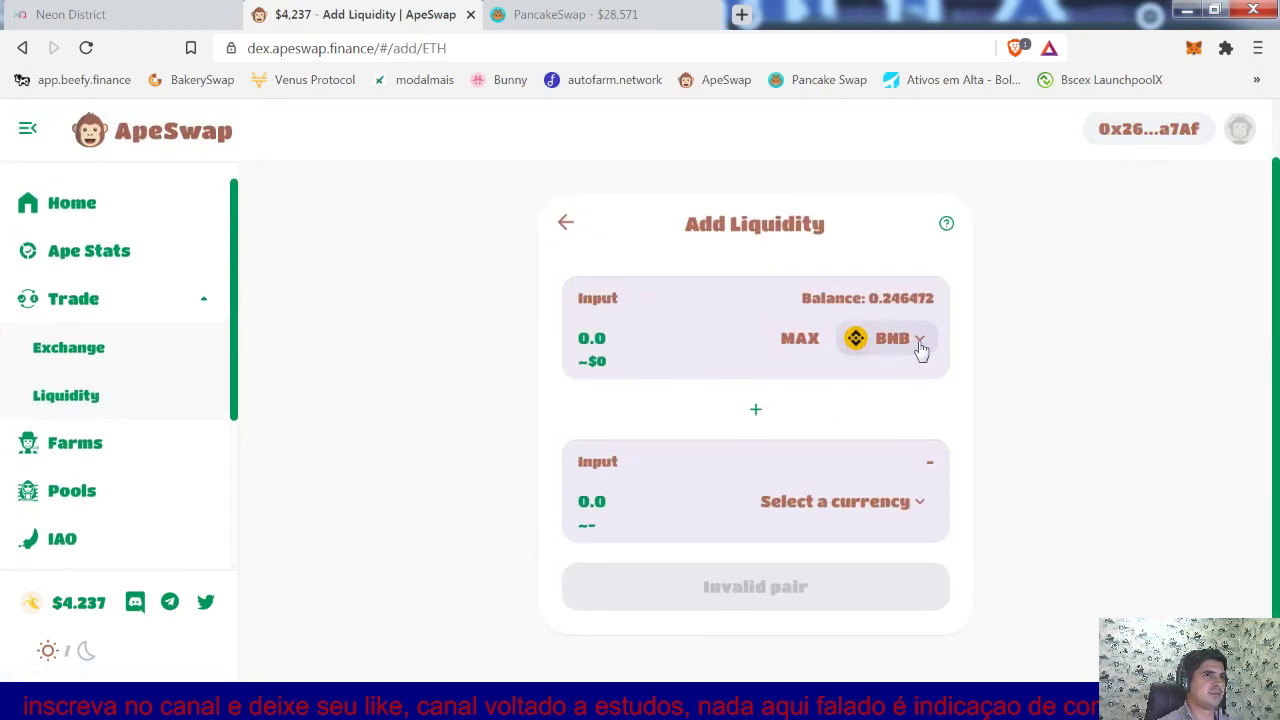
left_click(913, 344)
left_click(530, 420)
left_click(893, 503)
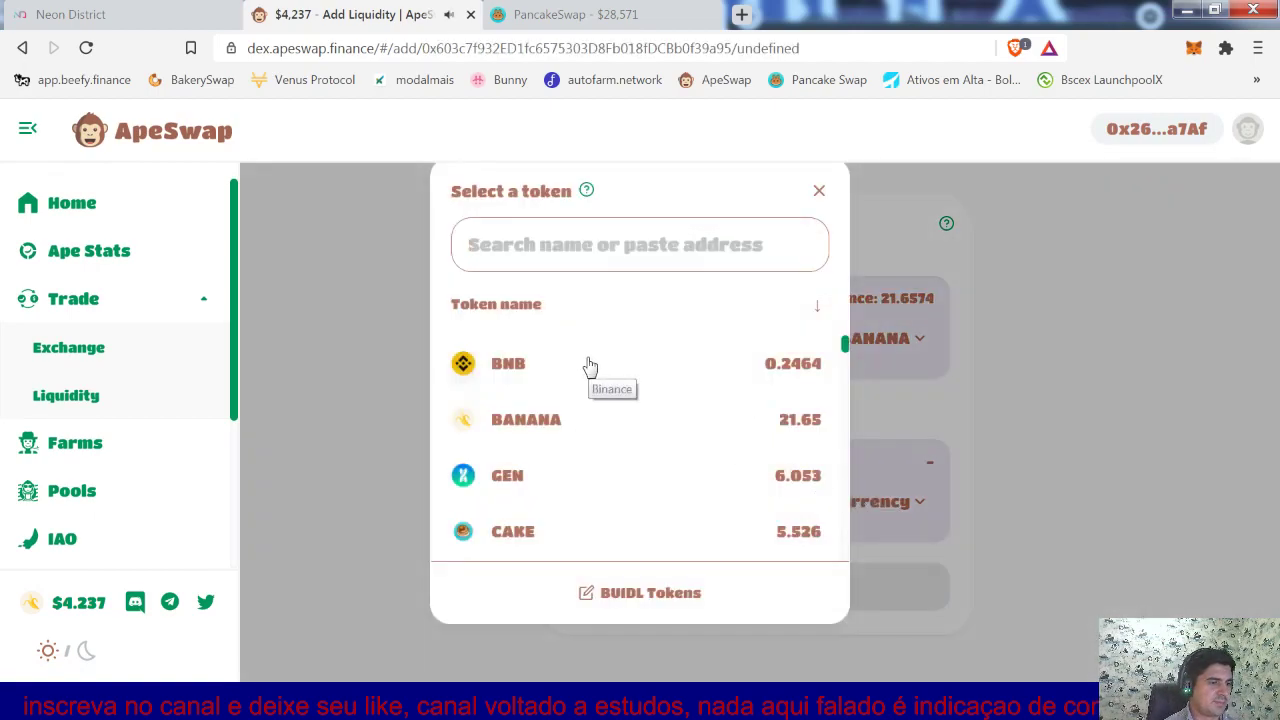
type("busd")
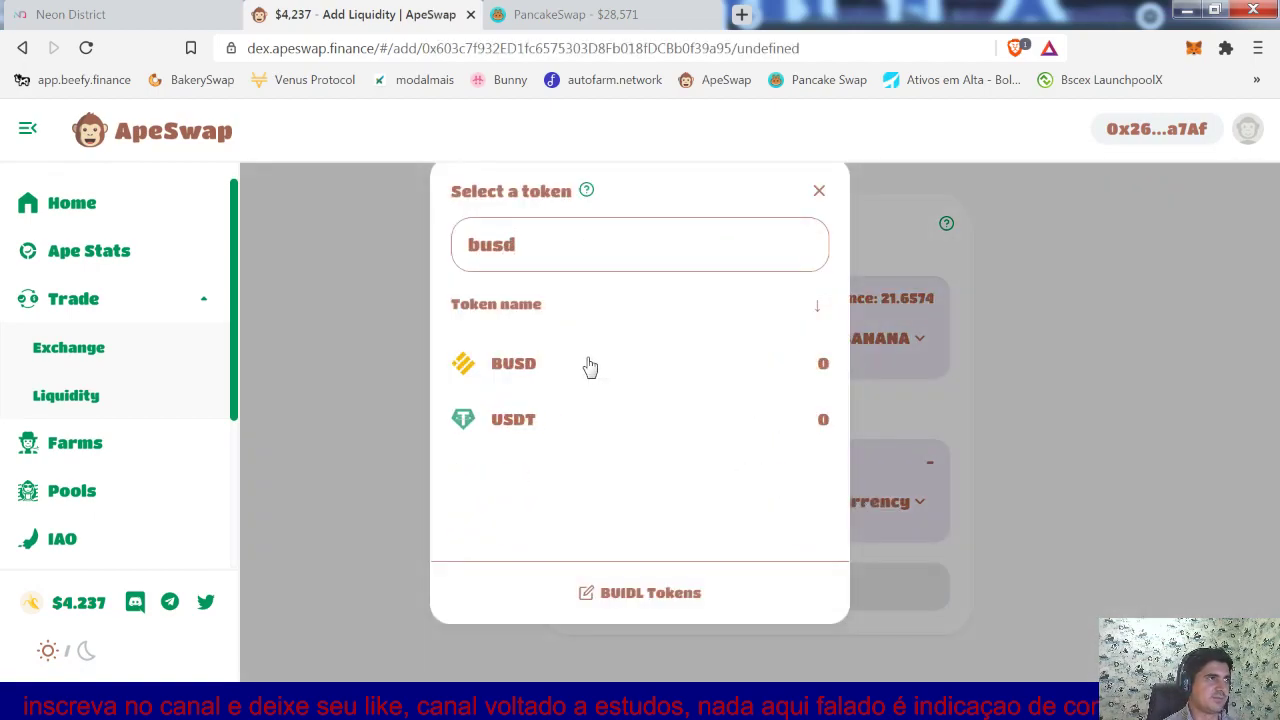
left_click(513, 364)
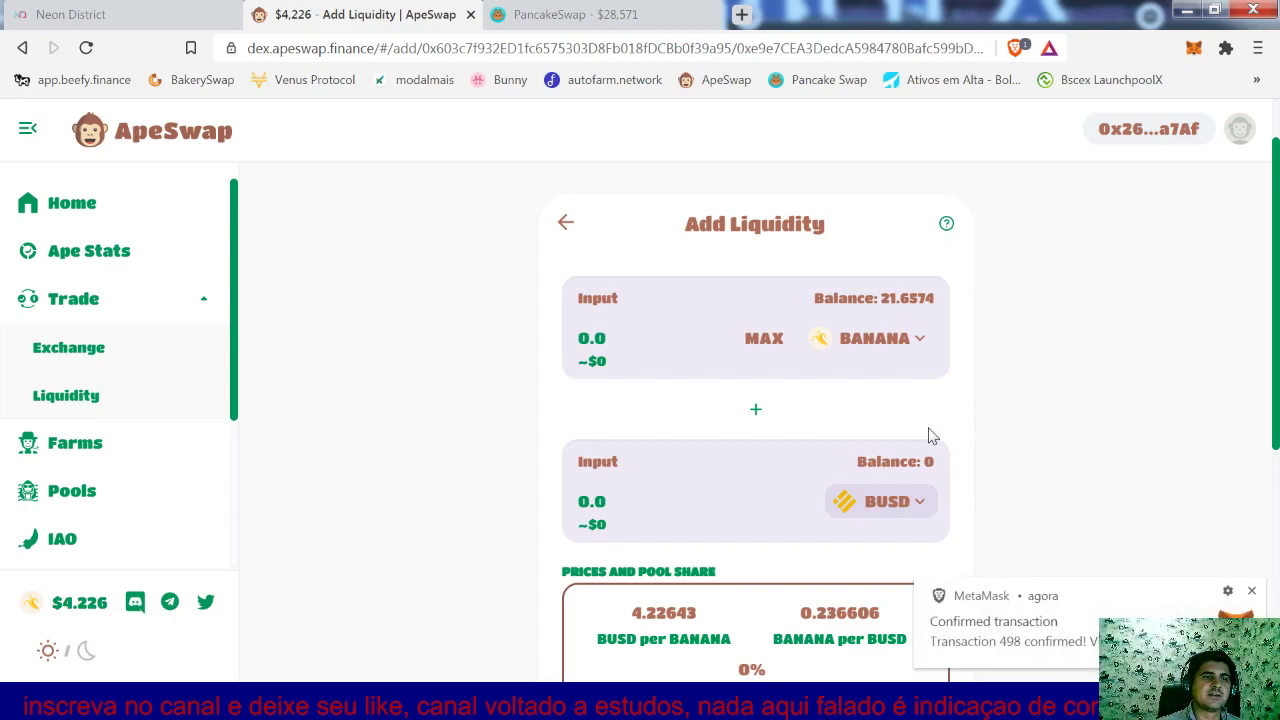
scroll(928, 436, "down", 1)
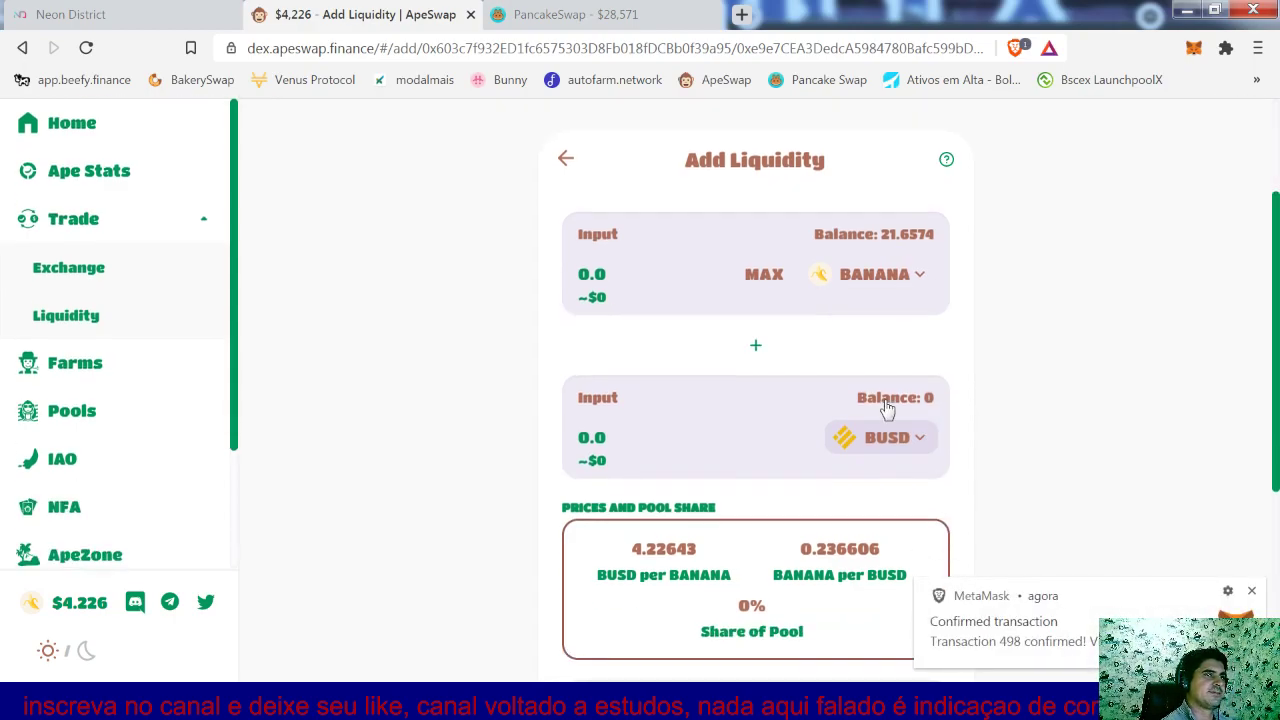
left_click(762, 276)
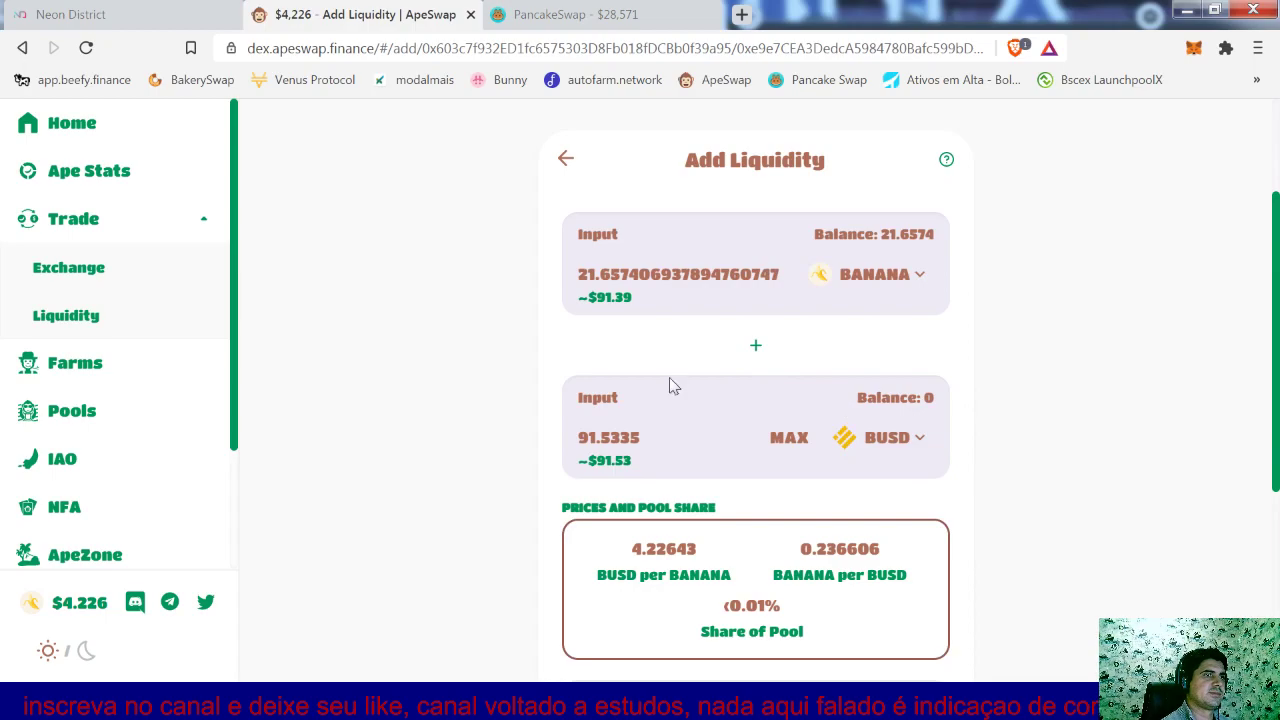
- Return to the token exchange and choose BUSD as the token to receive to check its wallet balance
left_click(92, 276)
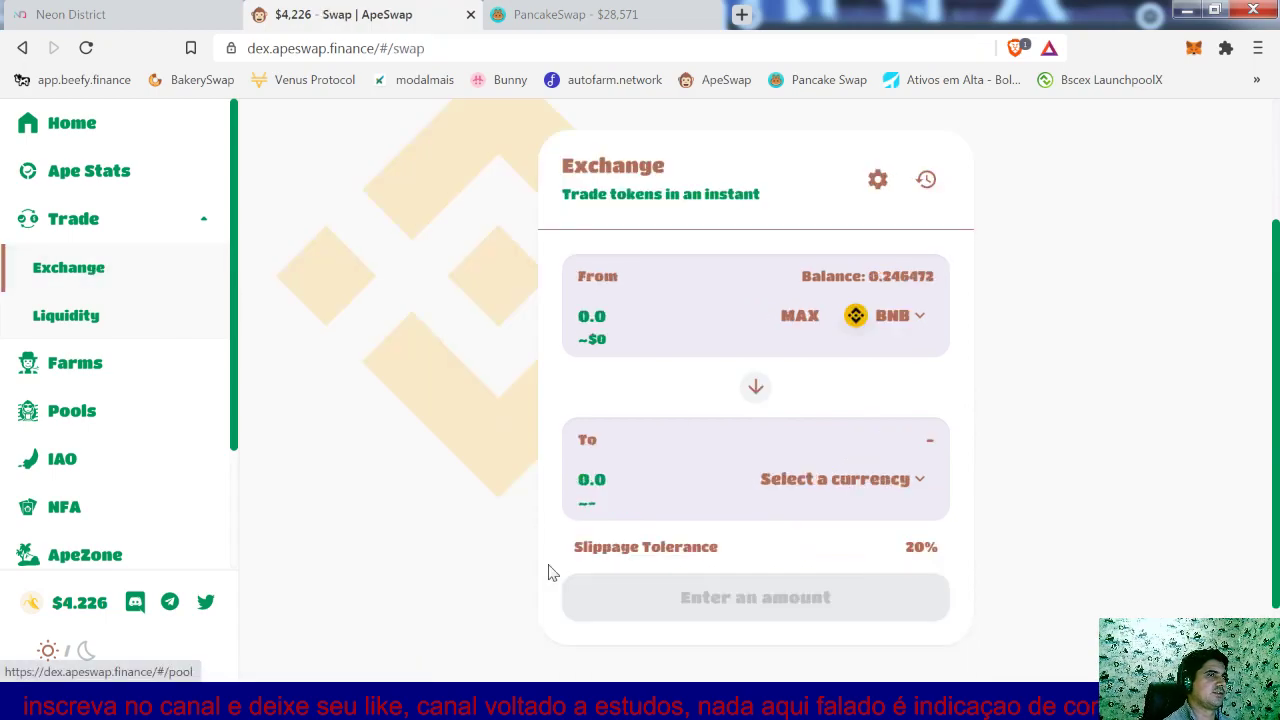
left_click(892, 490)
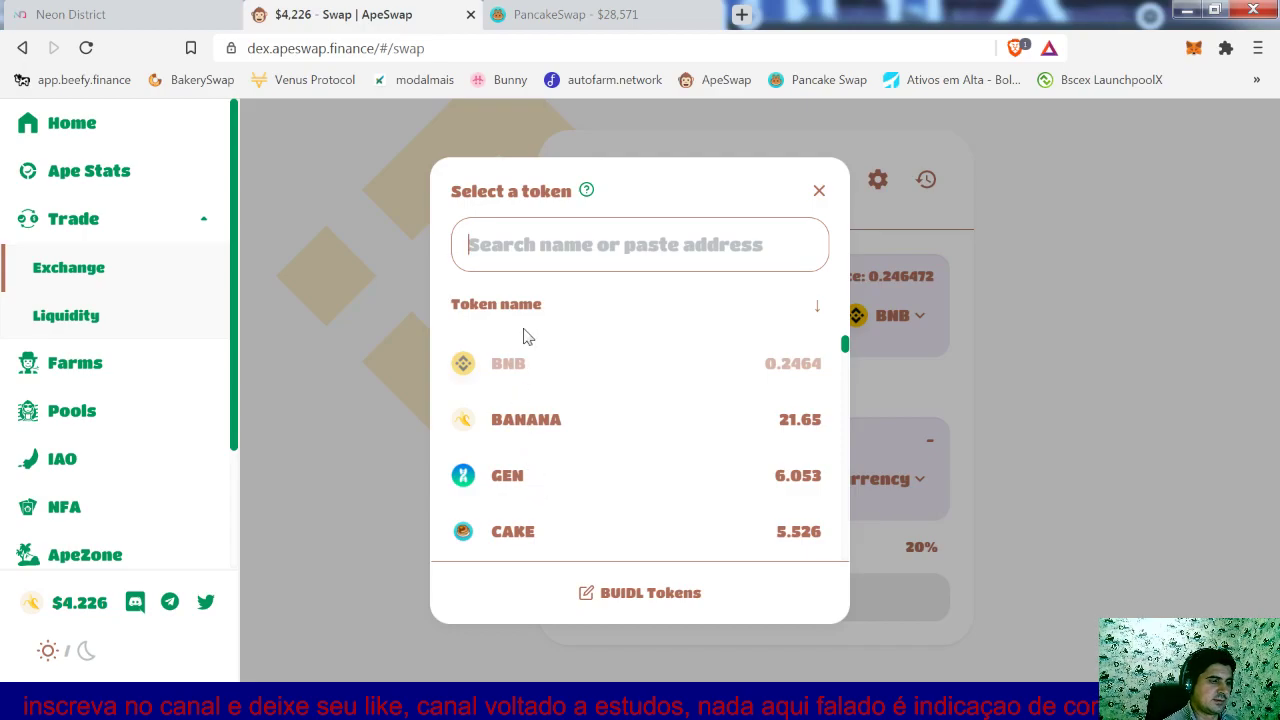
type("bu")
left_click(515, 362)
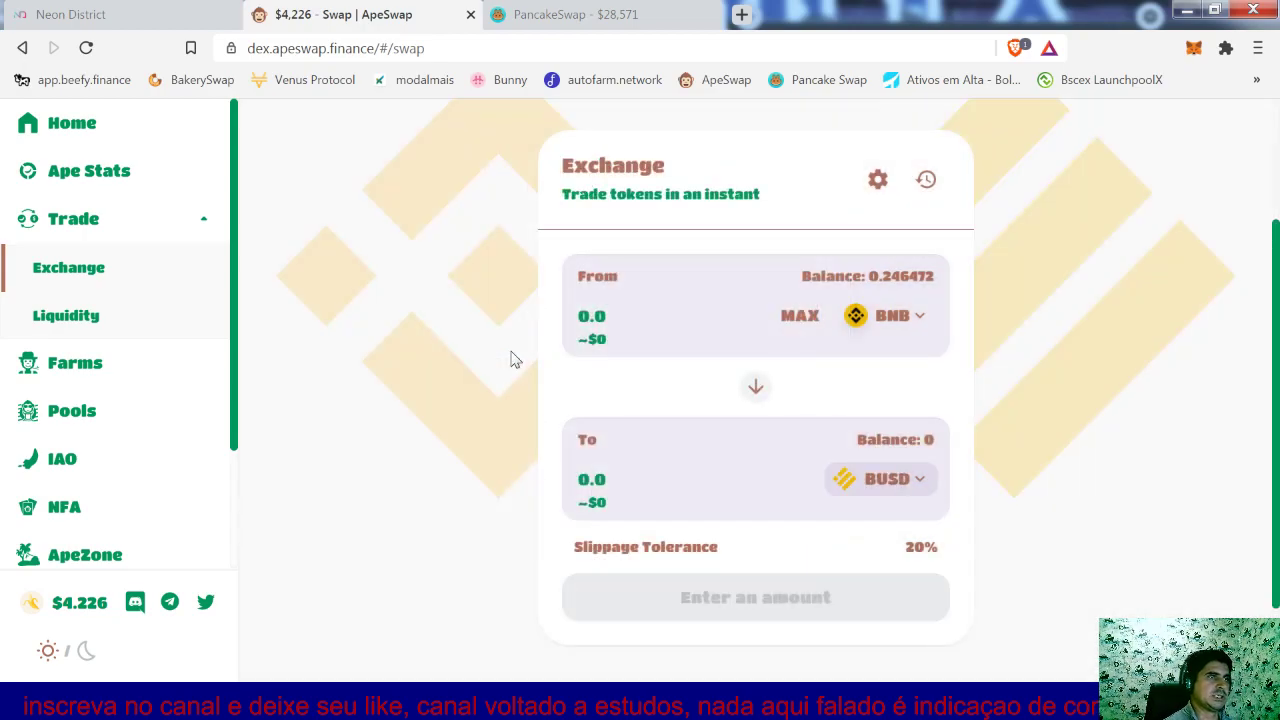
scroll(676, 373, "down", 2)
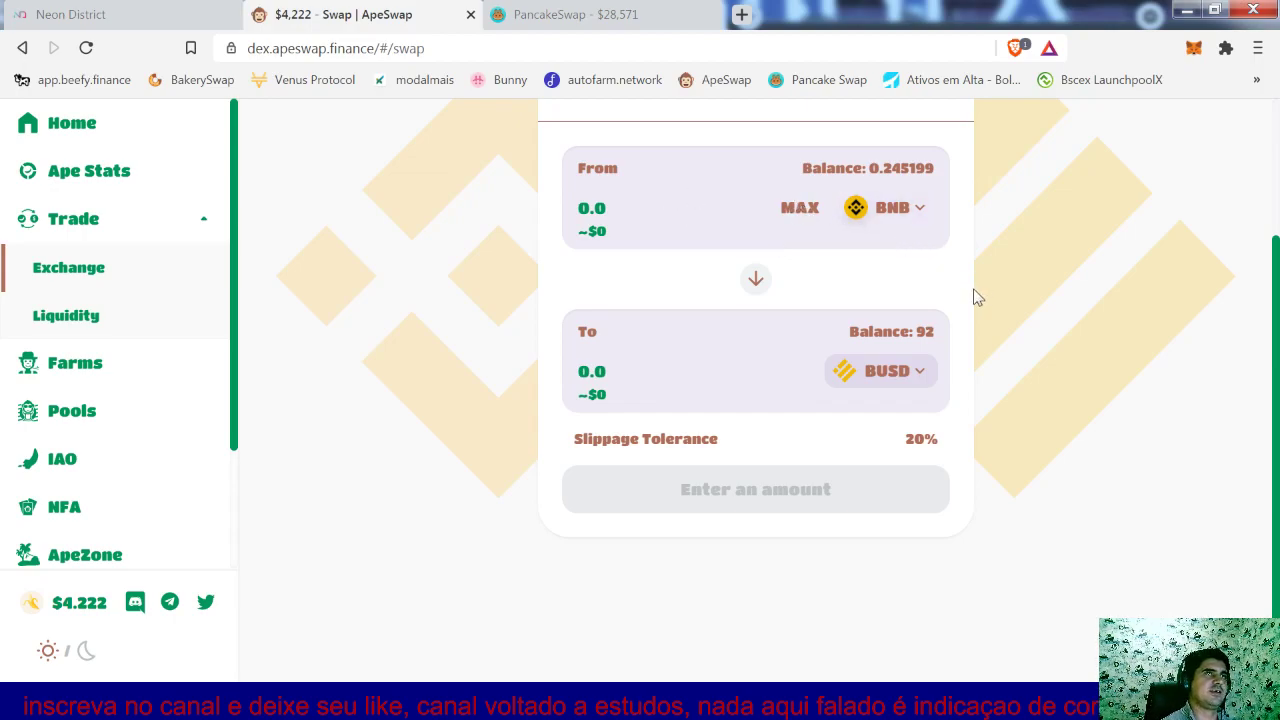
- Set up a new liquidity deposit pairing BUSD with BANANA, using the maximum BANANA balance
left_click(74, 318)
left_click(640, 220)
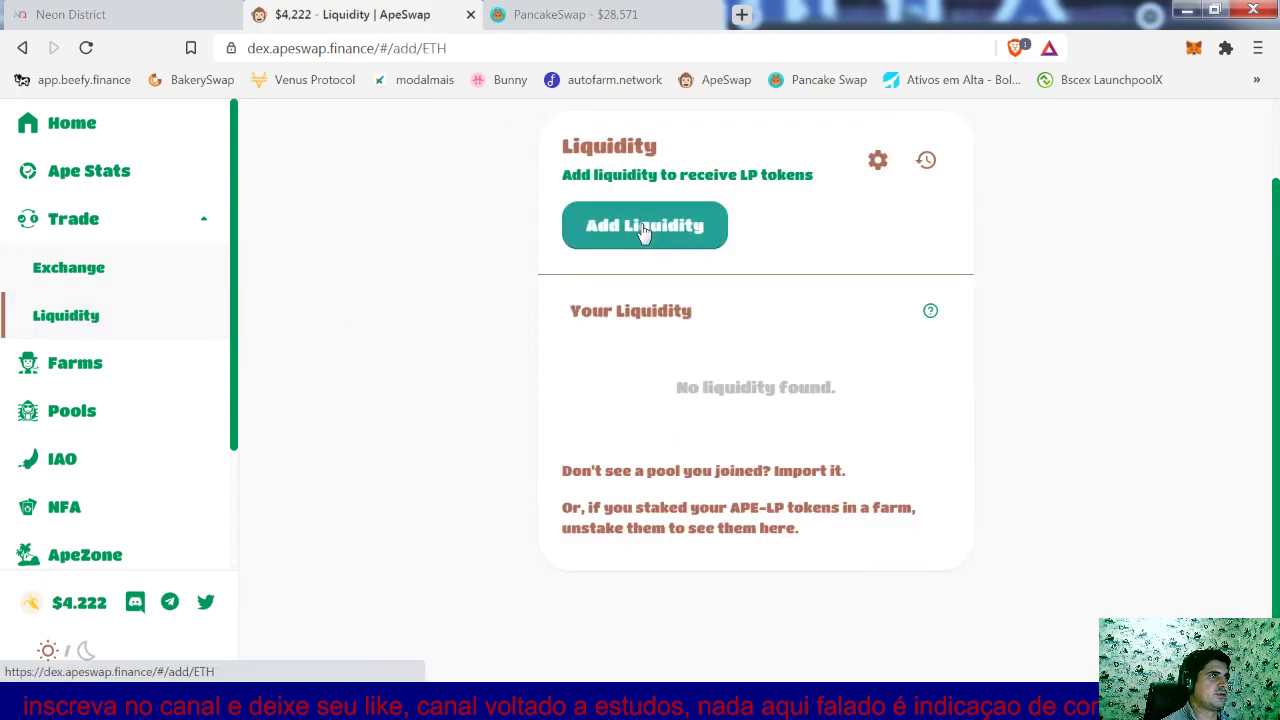
left_click(876, 334)
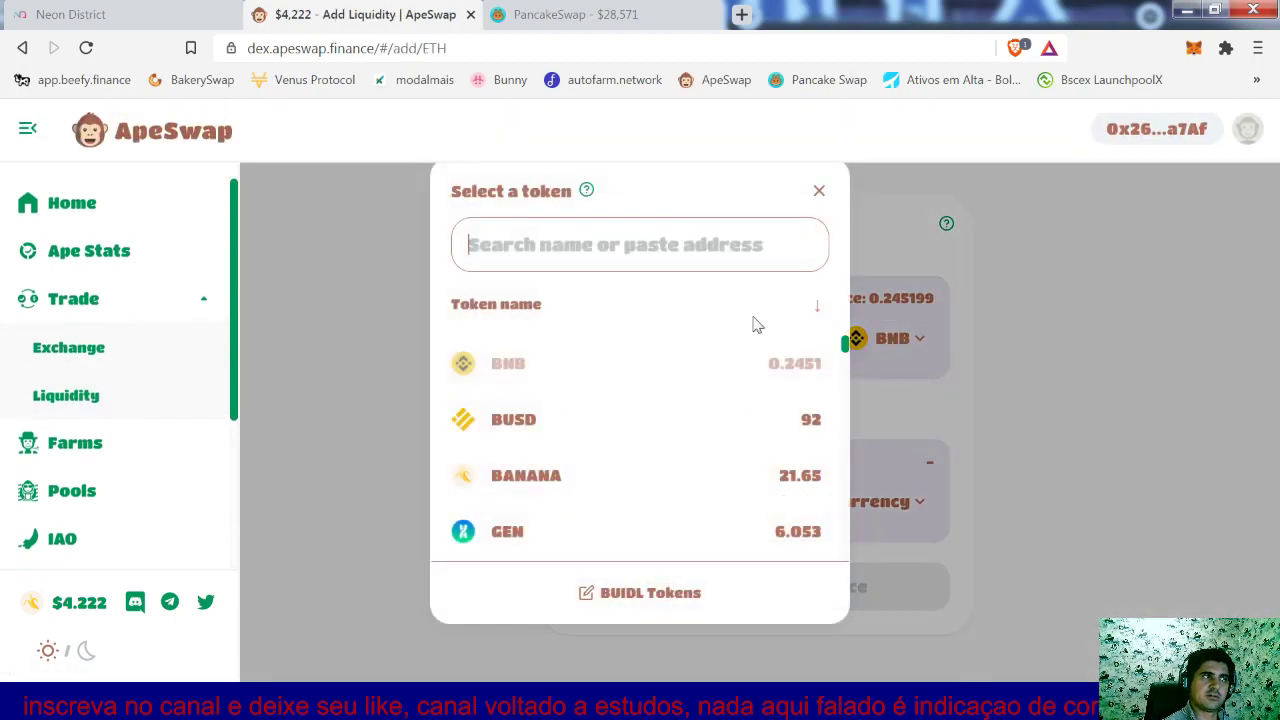
left_click(545, 430)
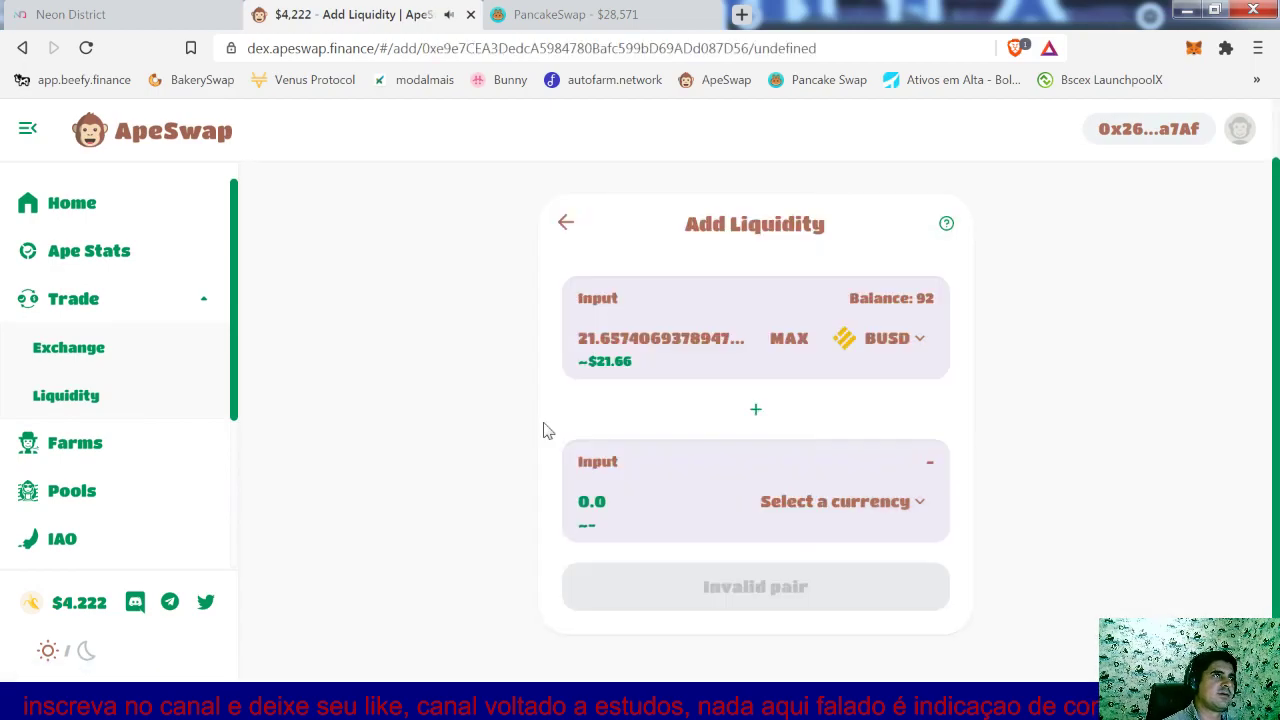
left_click(820, 510)
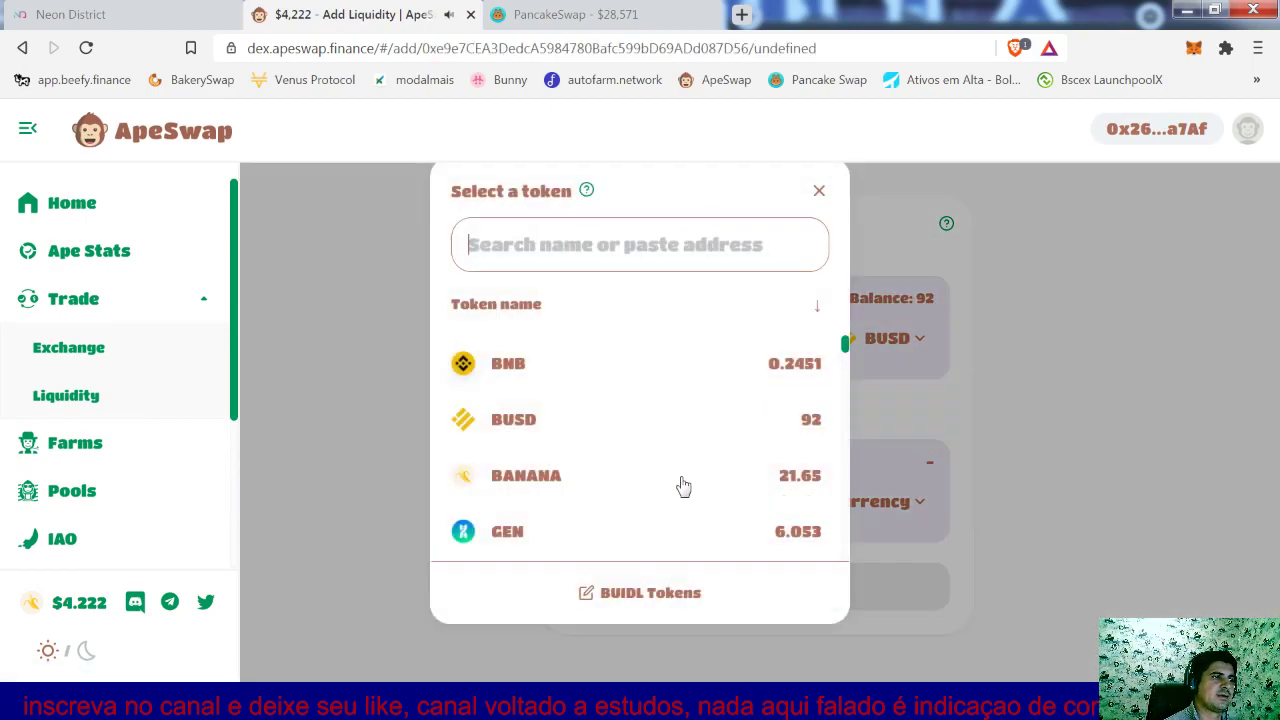
left_click(535, 470)
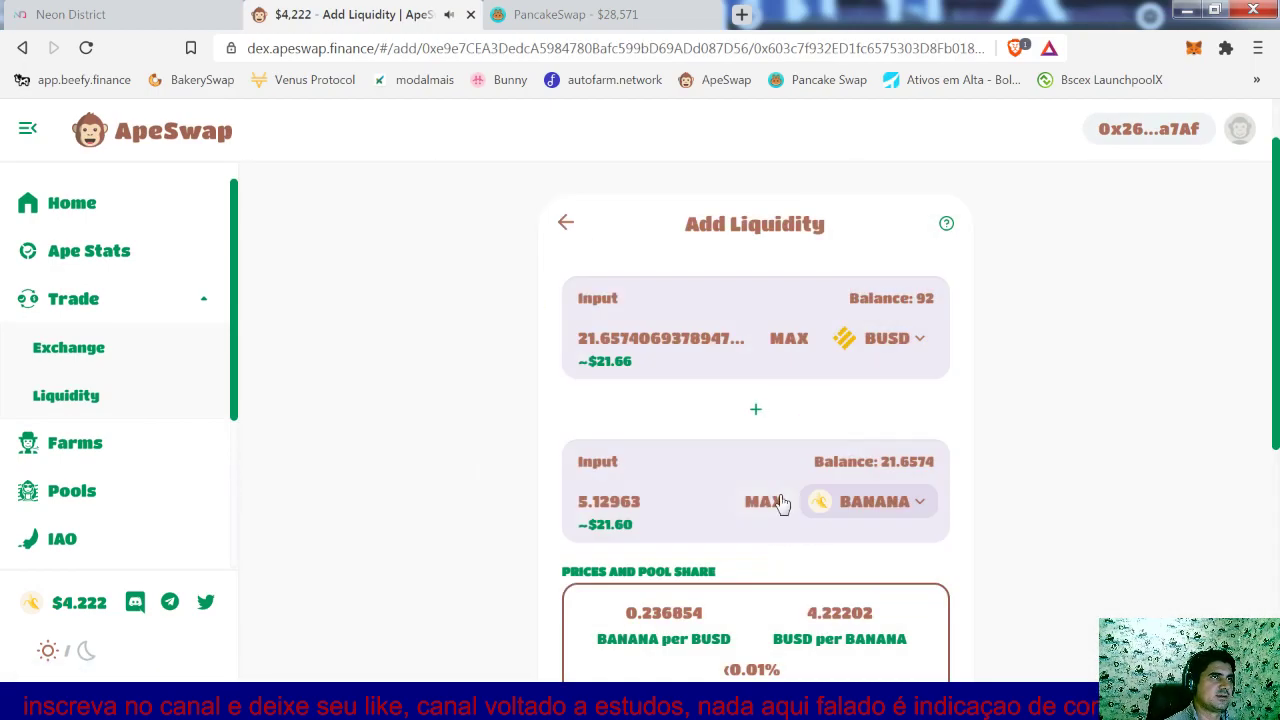
left_click(765, 502)
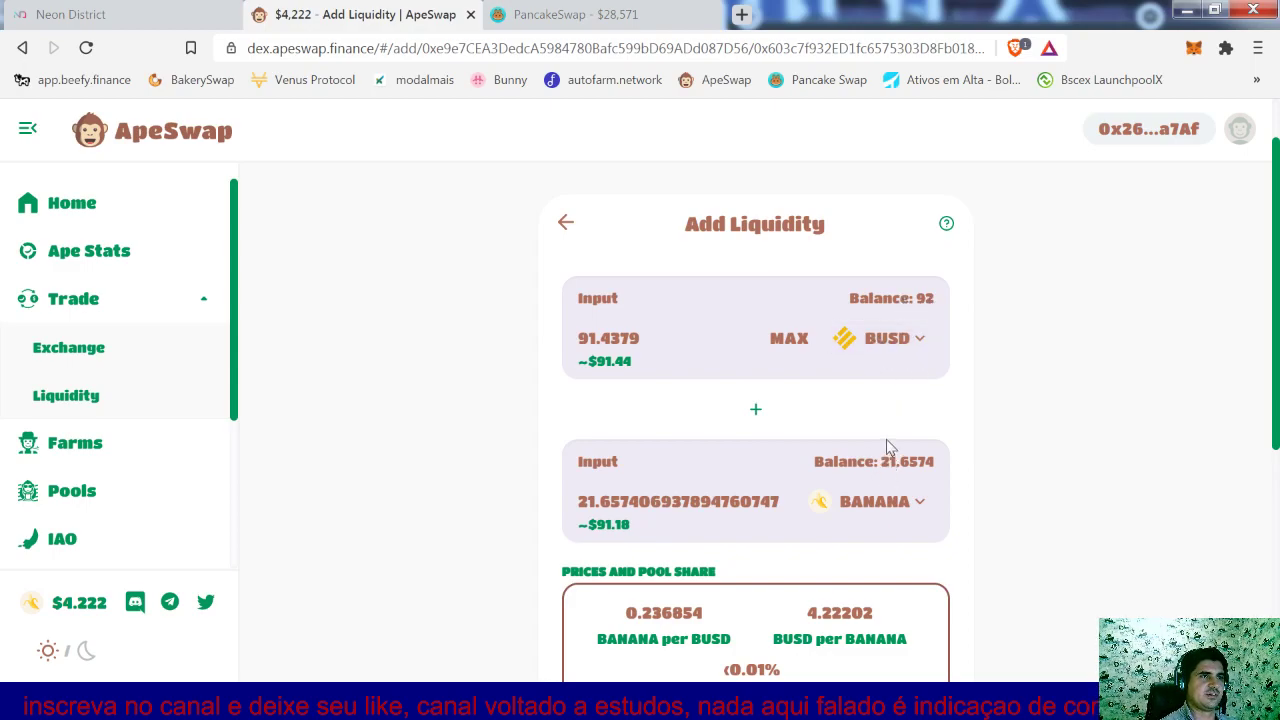
- Try to supply 91.2097 BUSD and 21.6574 BANANA to the pool, approve it in MetaMask, and close the notice
scroll(840, 476, "down", 3)
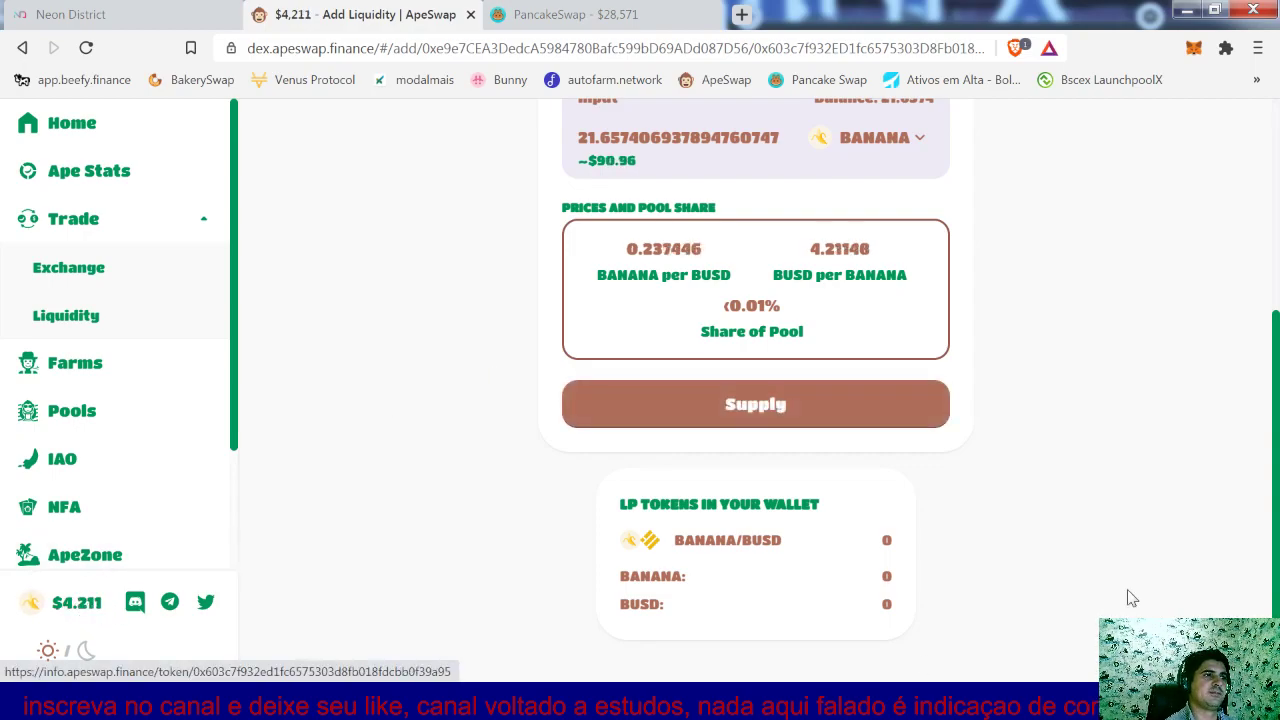
left_click(760, 403)
scroll(750, 357, "down", 1)
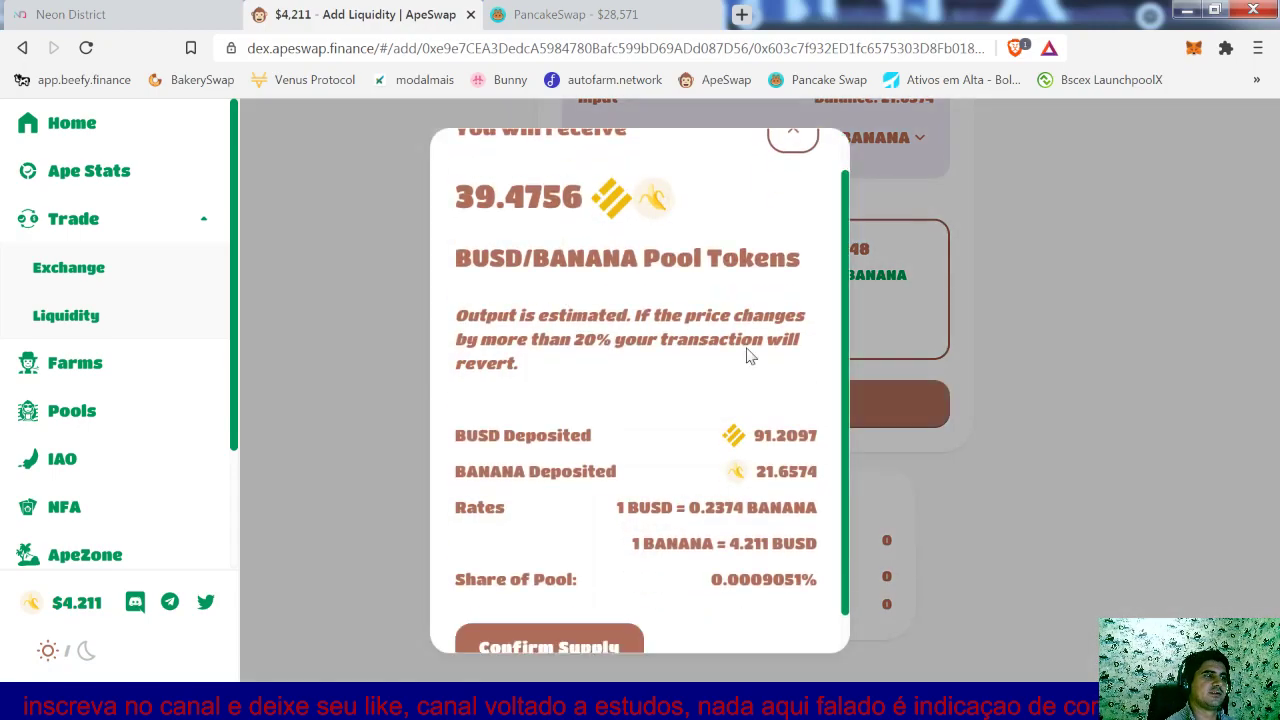
left_click(572, 603)
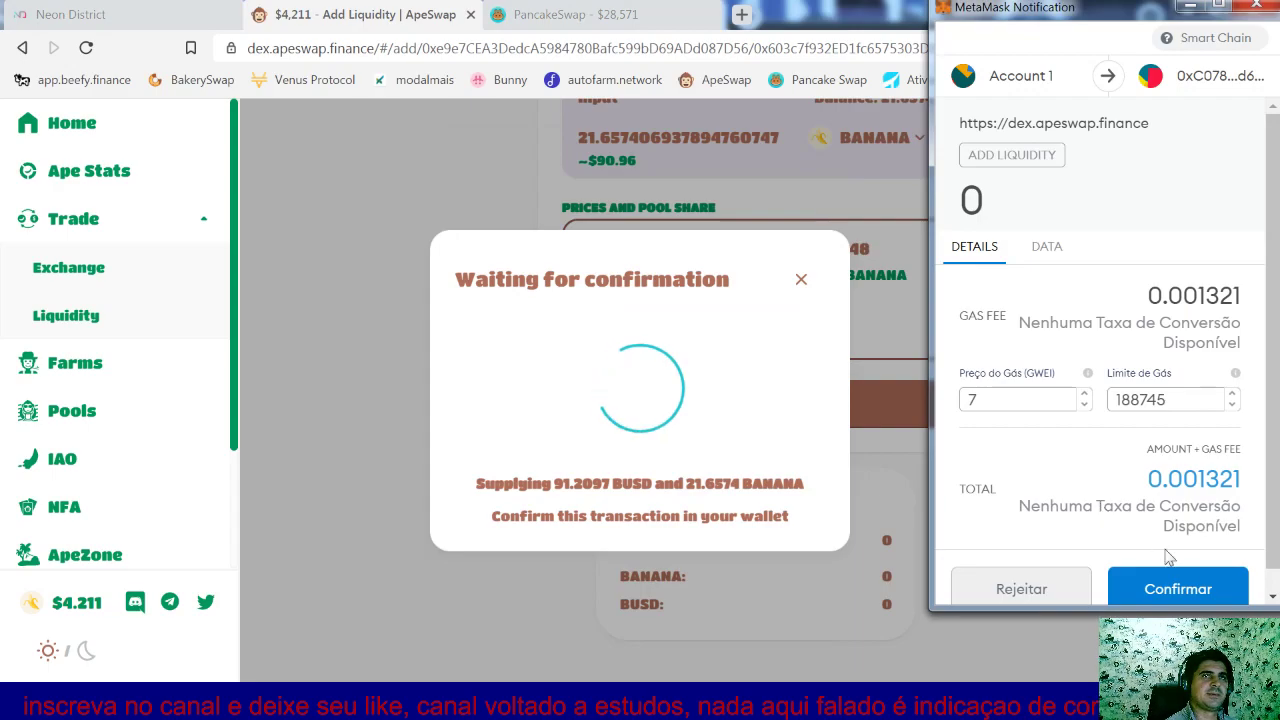
left_click(1184, 588)
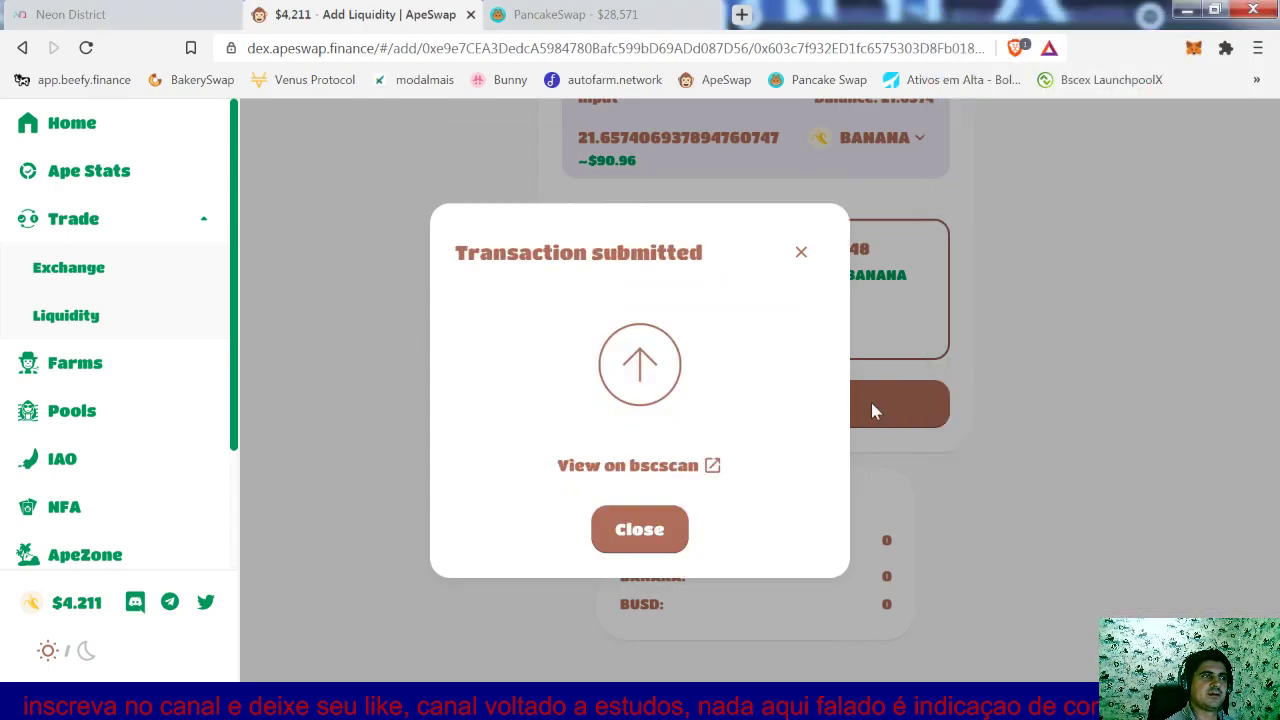
left_click(805, 262)
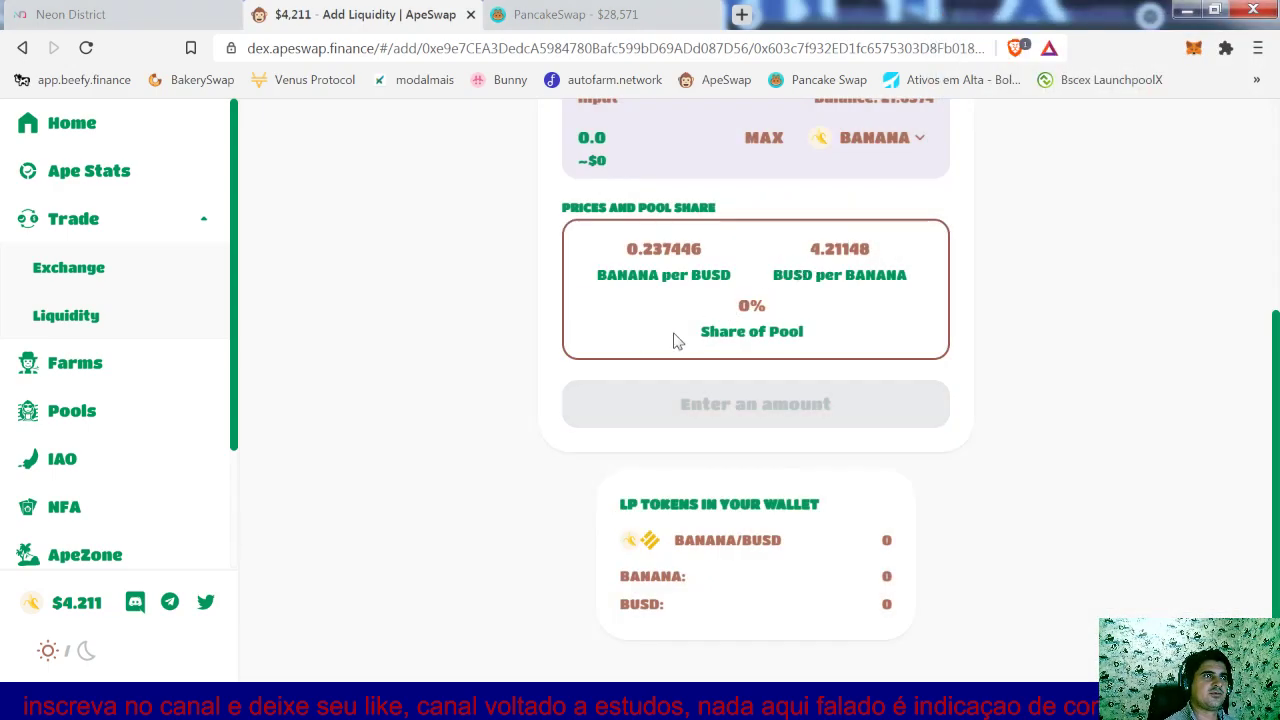
- Check the BUSD, BANANA and LP token balances on the liquidity form, and open the farms page
scroll(752, 240, "up", 3)
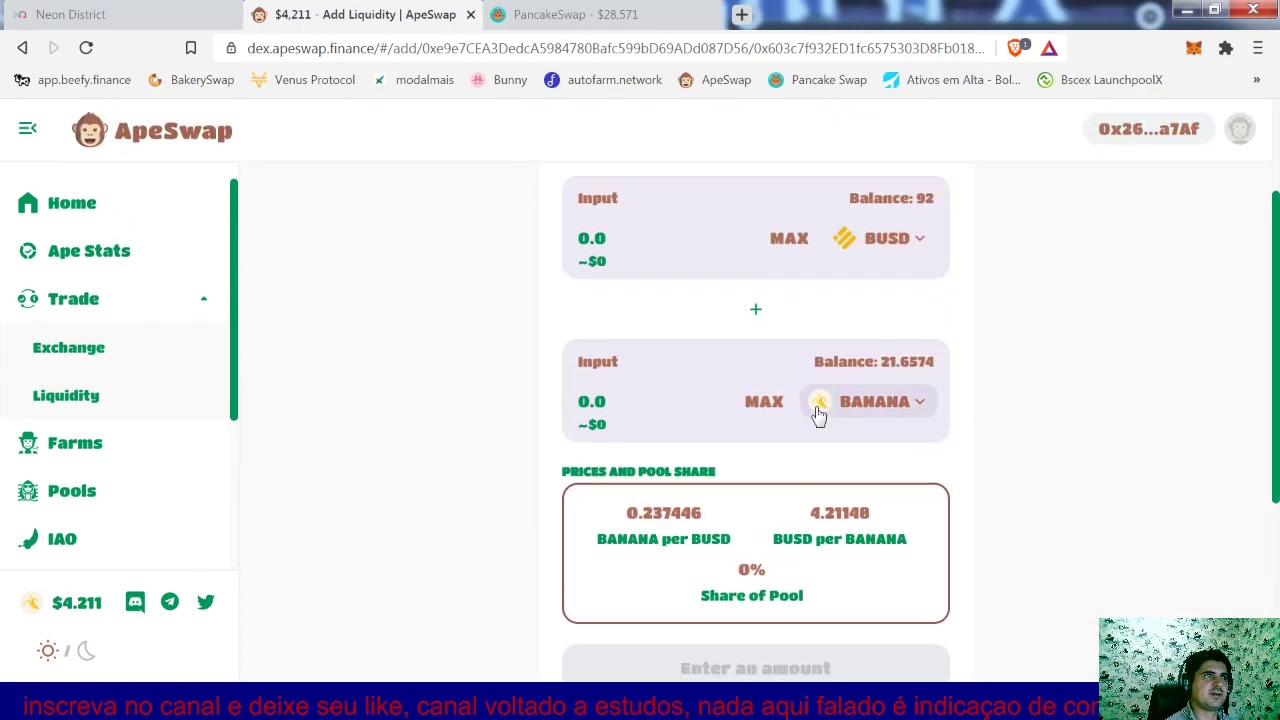
scroll(814, 406, "down", 3)
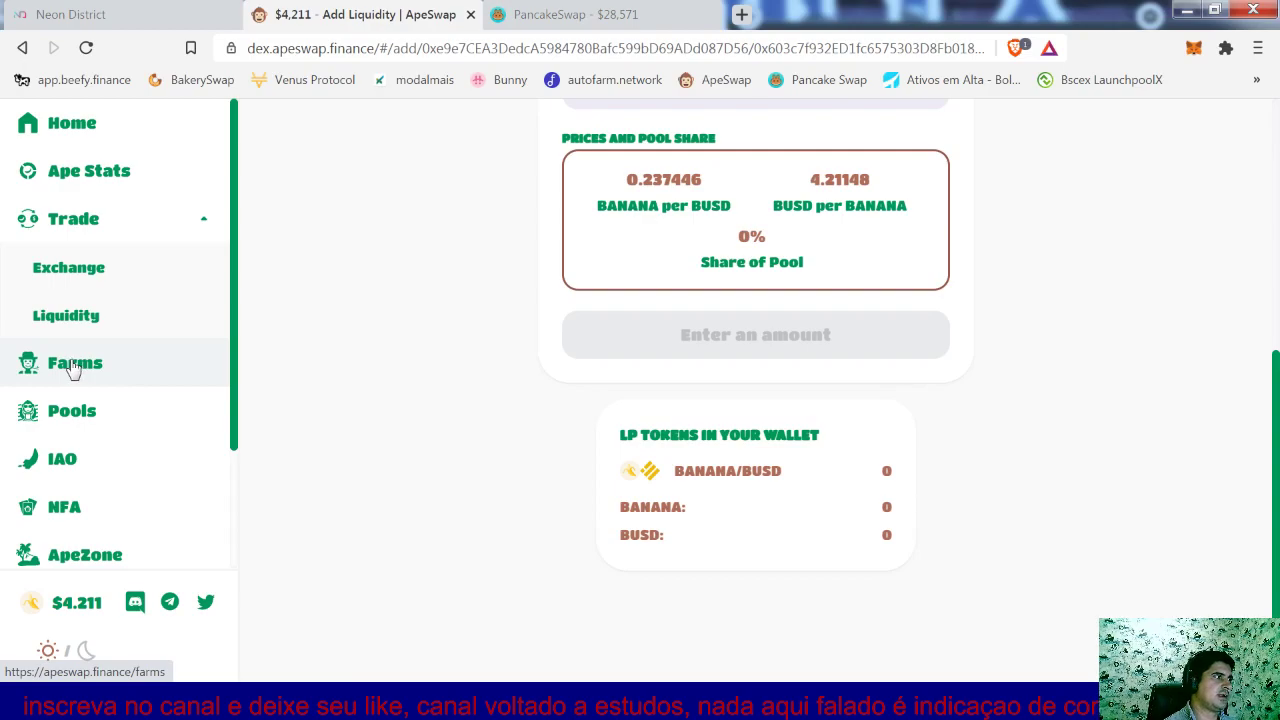
left_click(106, 372)
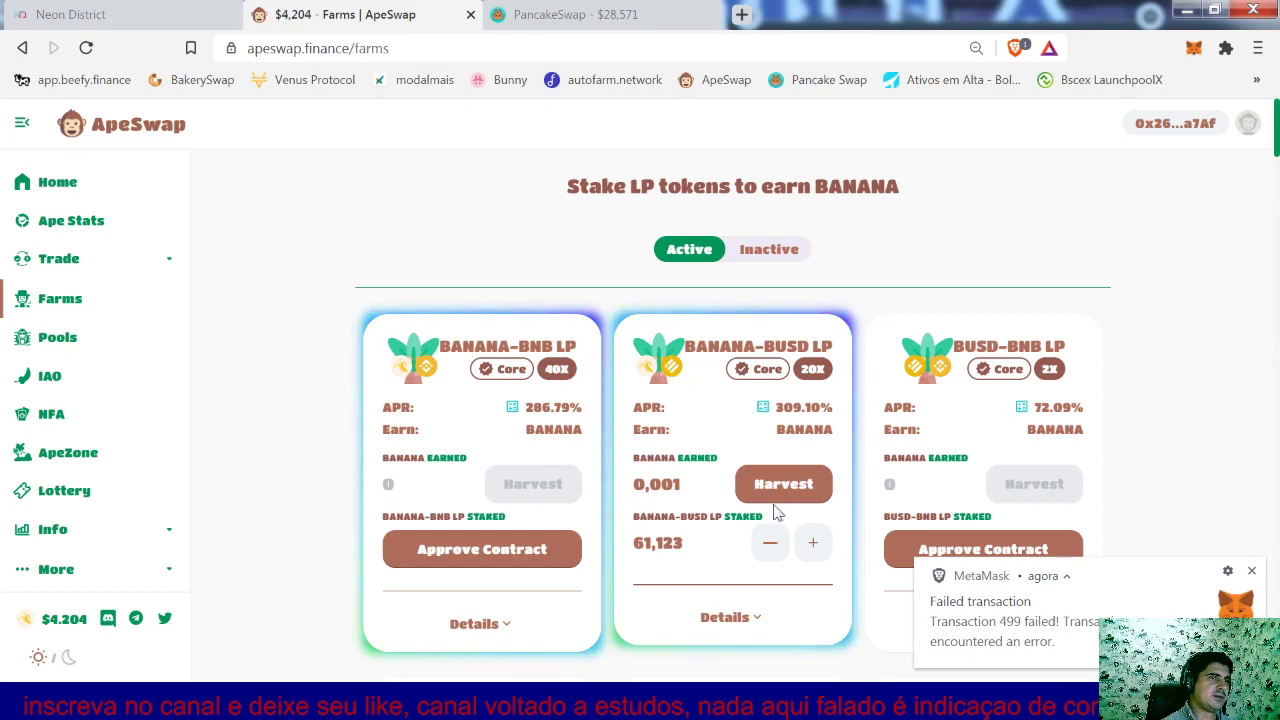
- Check the ROI details of the BANANA-BUSD farm, and open app.beefy.finance in a new tab
left_click(763, 408)
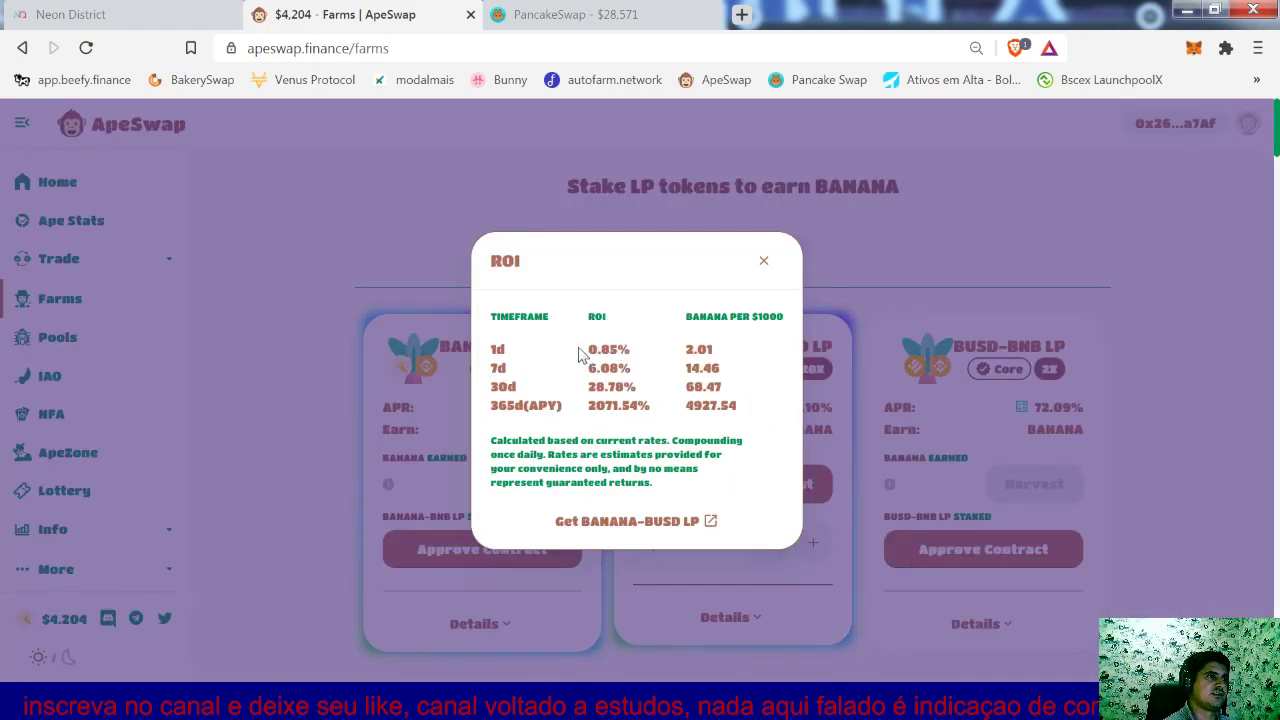
left_click(739, 17)
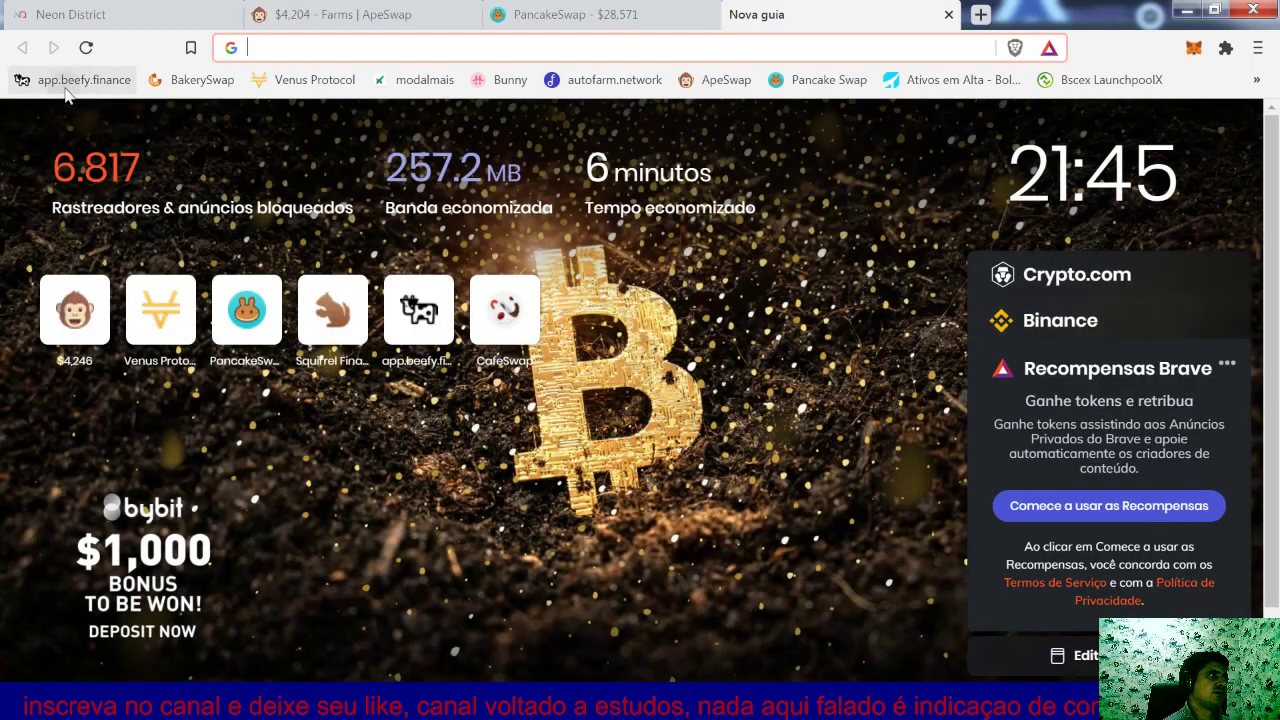
left_click(72, 86)
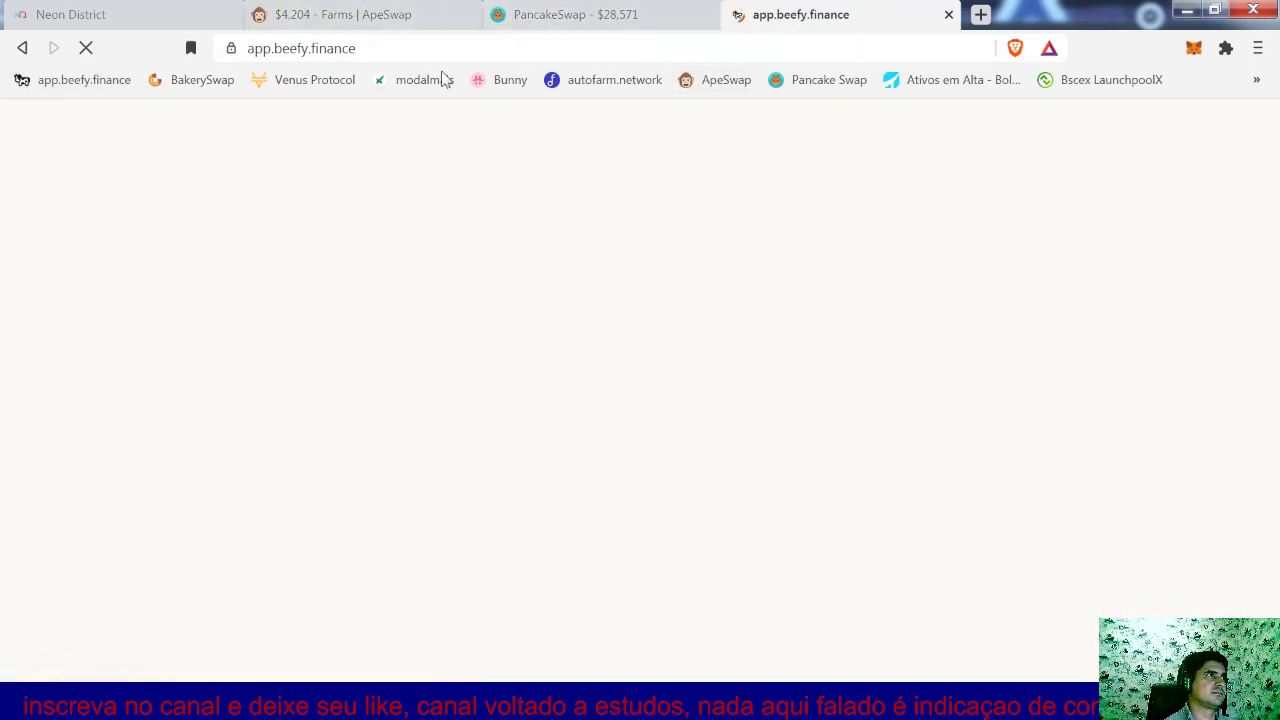
- Return to ApeSwap, close the ROI details, and check the BANANA-BUSD LP balance available for staking
left_click(408, 14)
left_click(763, 261)
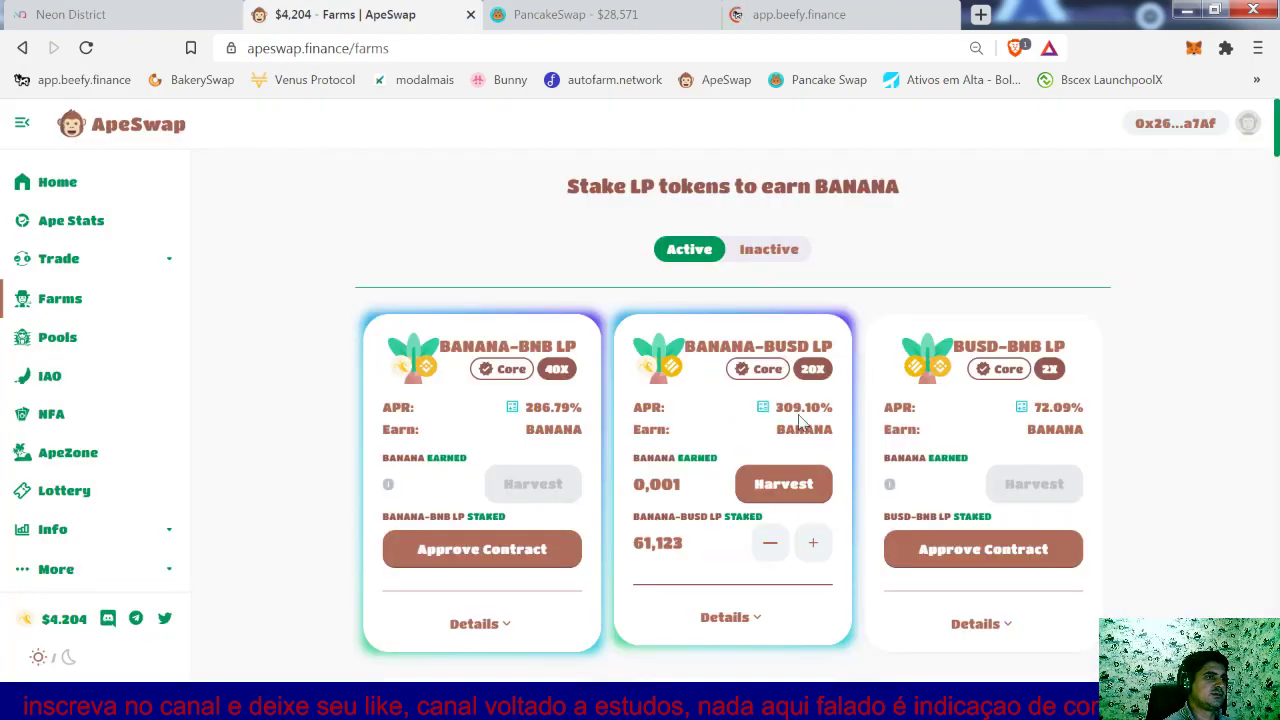
left_click(815, 545)
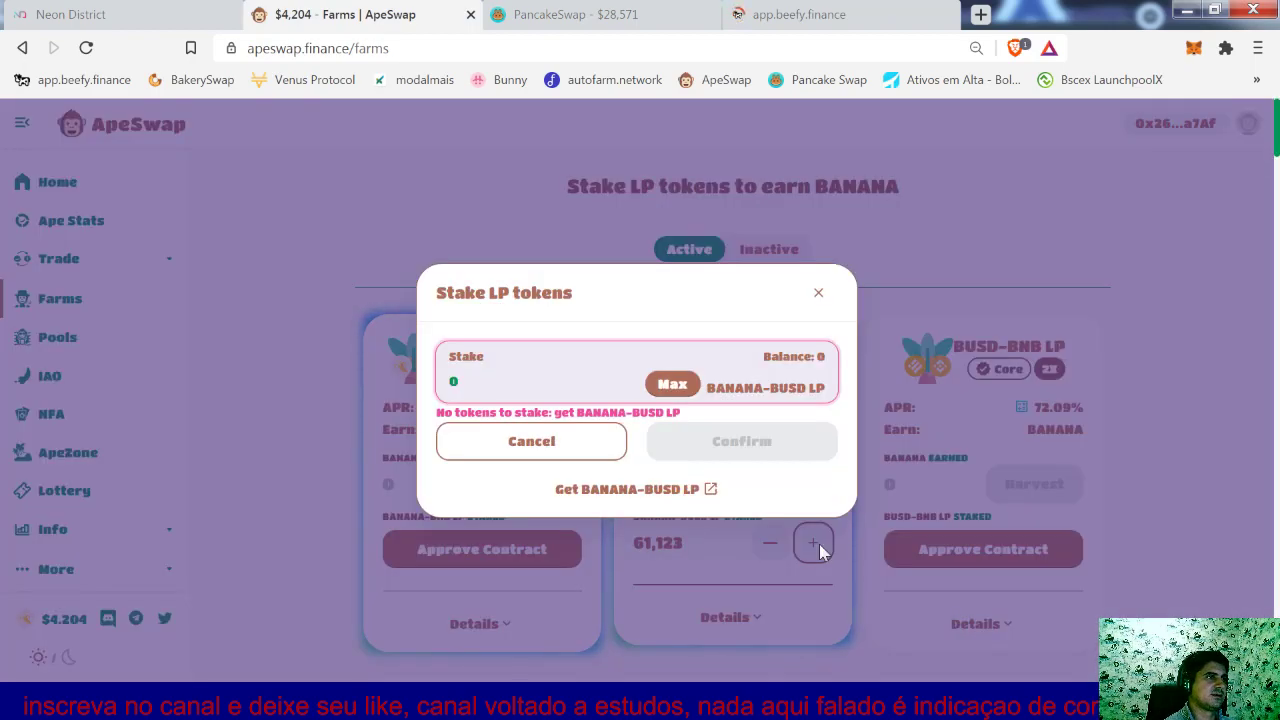
left_click(812, 300)
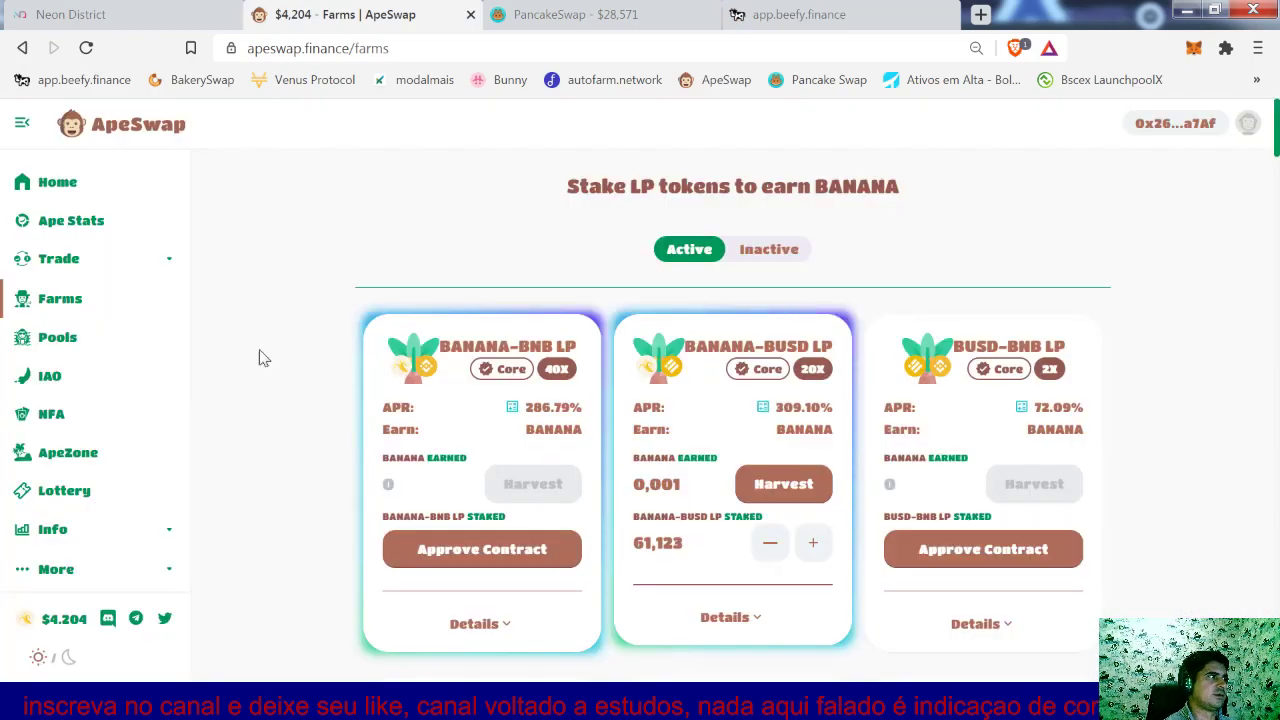
- Start a new liquidity deposit on ApeSwap with BUSD as the first token
left_click(70, 262)
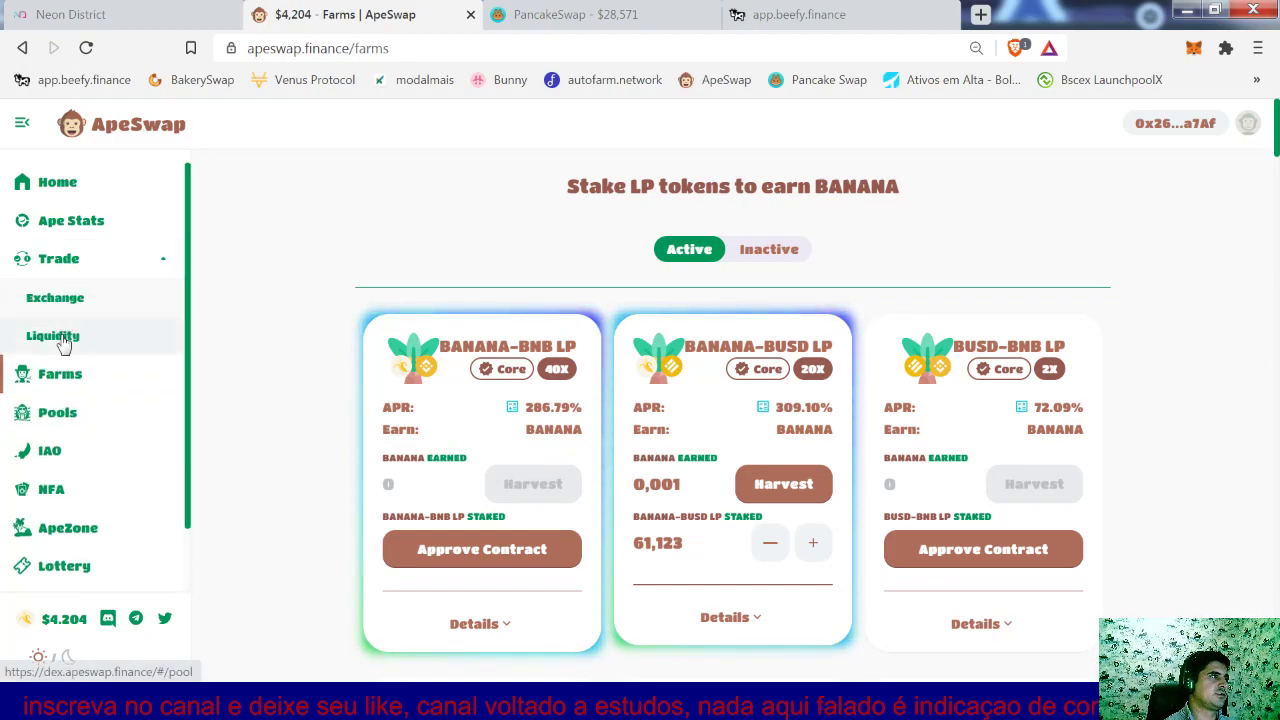
left_click(60, 335)
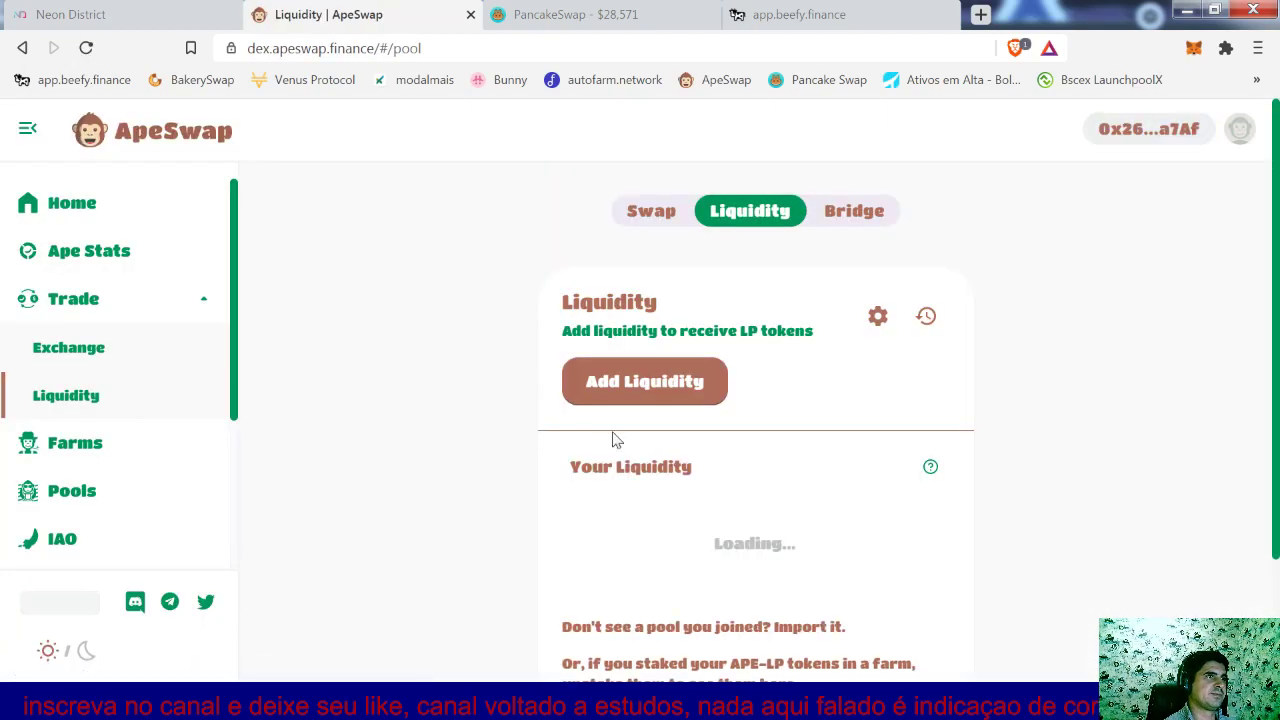
scroll(719, 463, "down", 3)
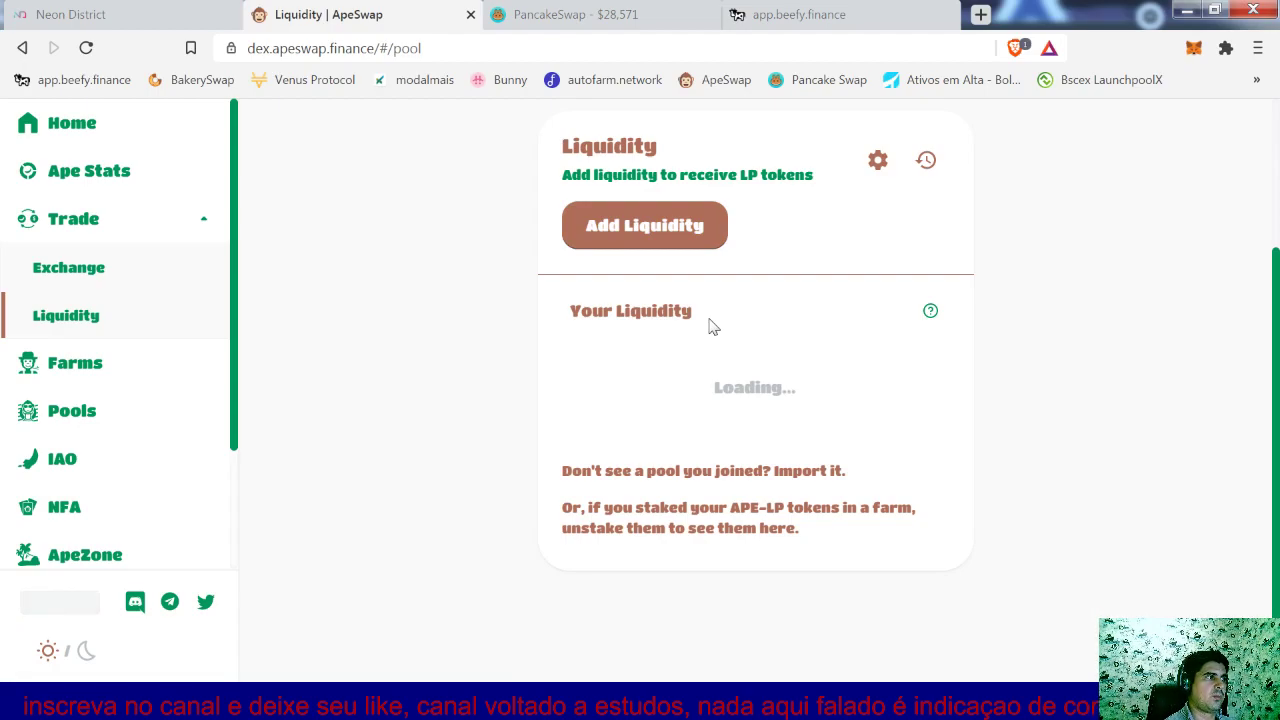
left_click(658, 232)
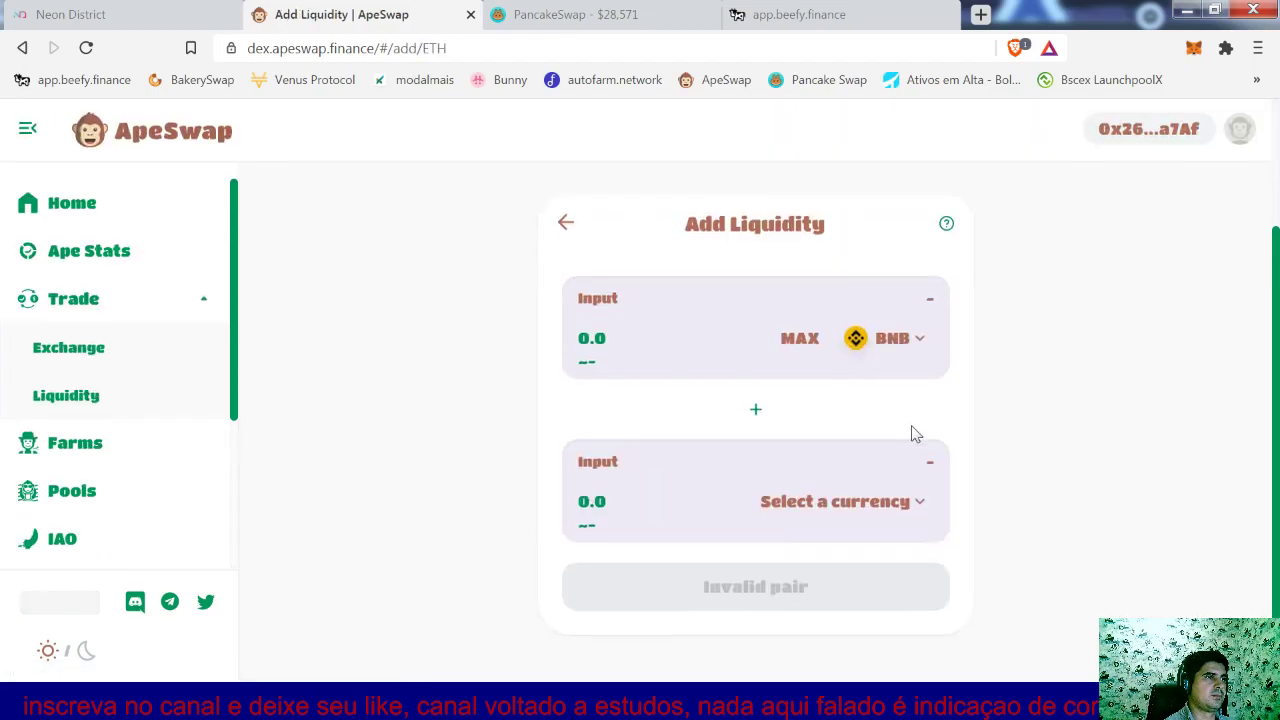
left_click(893, 340)
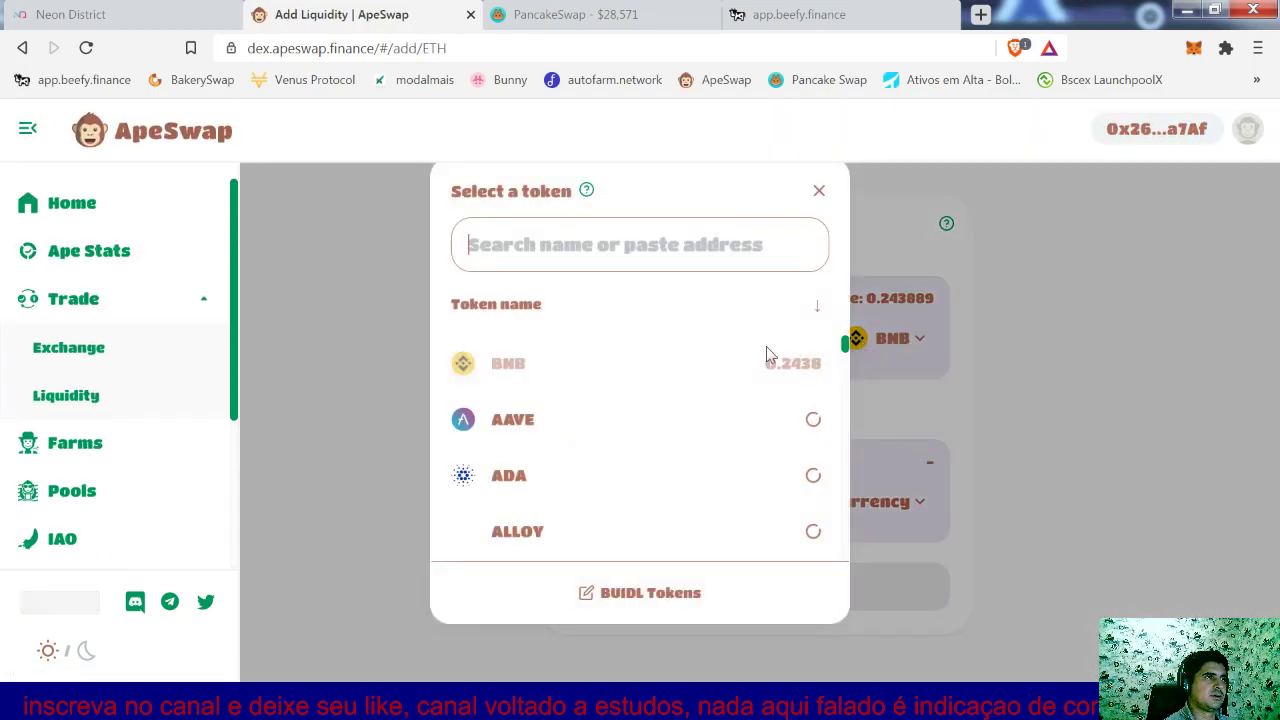
left_click(553, 420)
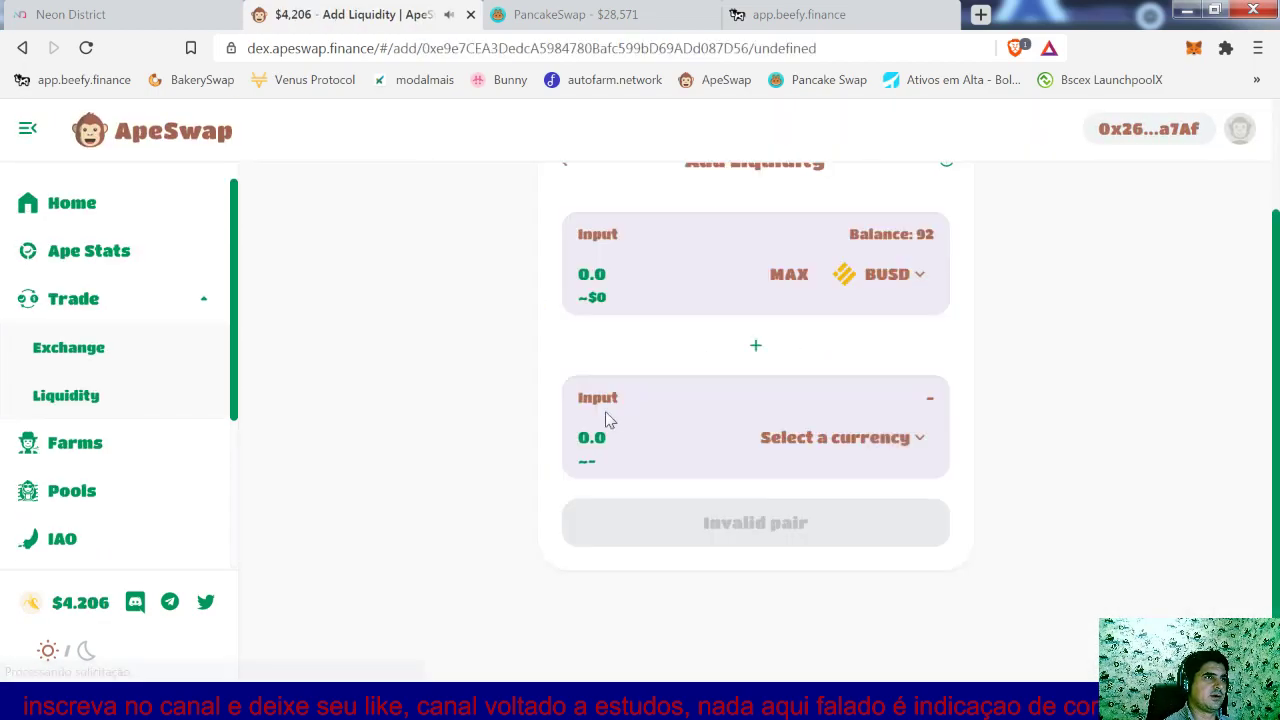
- Choose BANANA as the second token, use its maximum balance, and review the deposit amounts
left_click(903, 445)
left_click(529, 491)
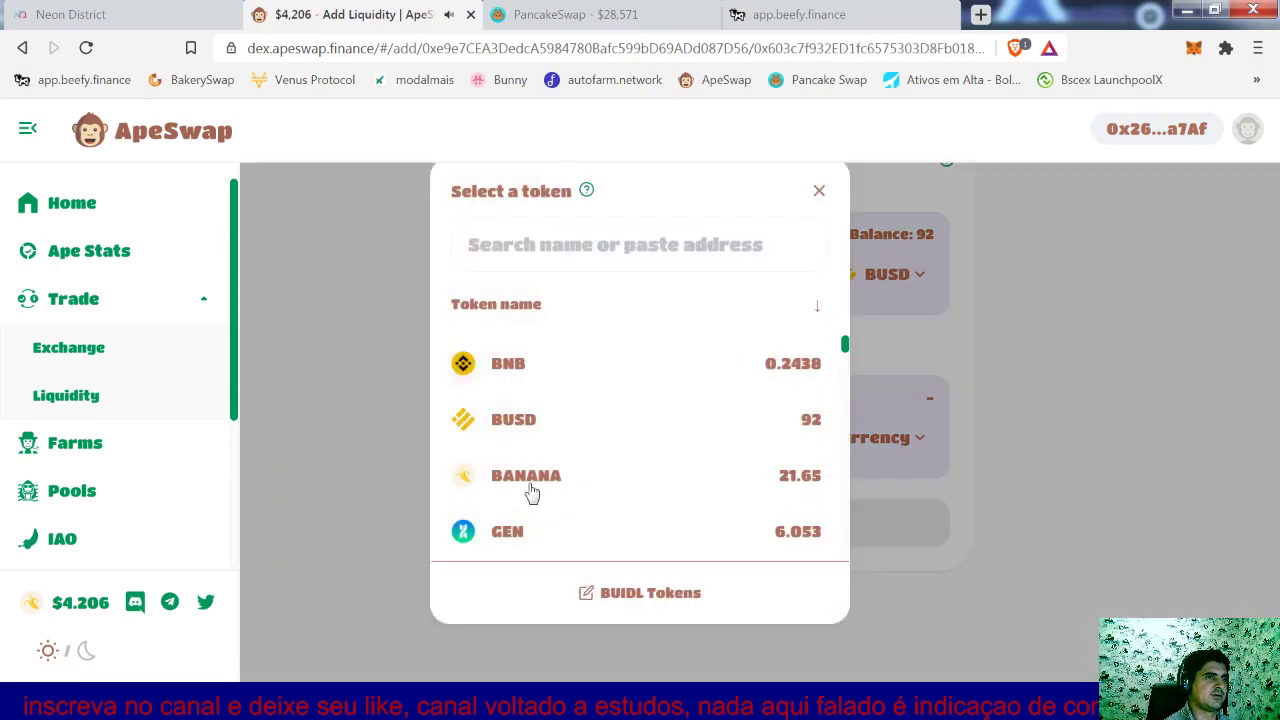
left_click(781, 443)
scroll(812, 470, "down", 3)
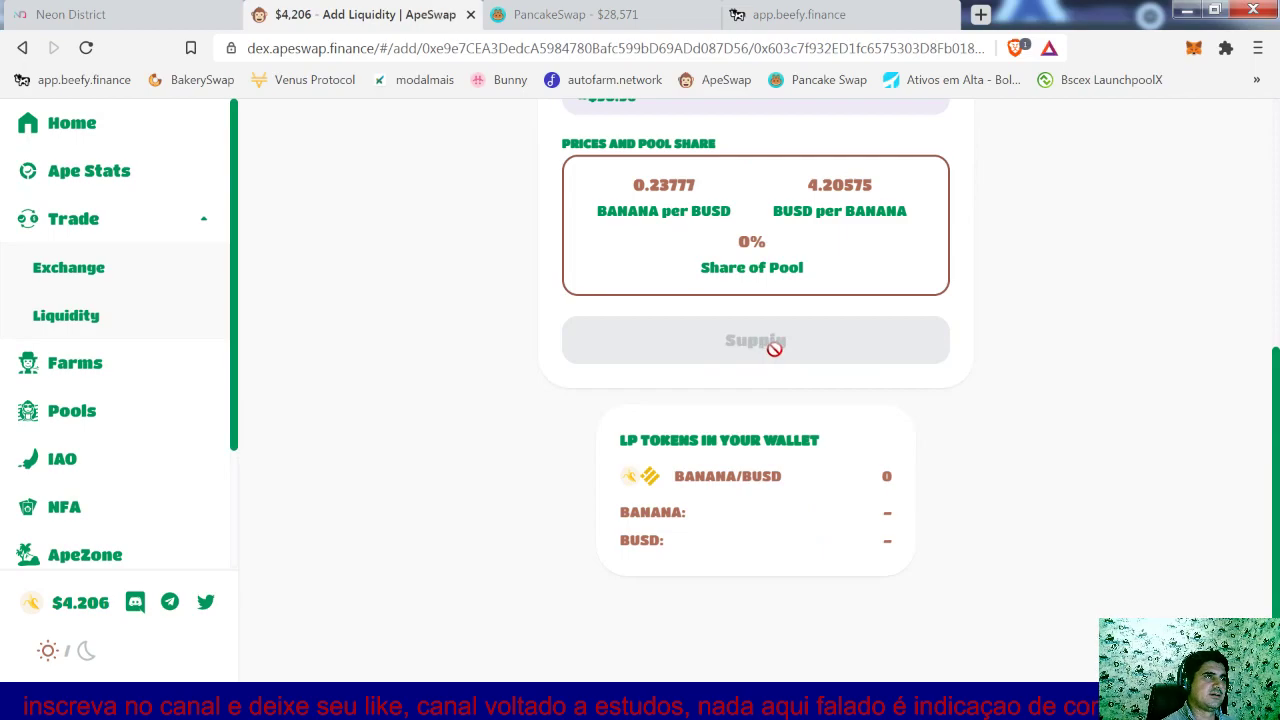
scroll(772, 350, "up", 3)
scroll(785, 369, "up", 1)
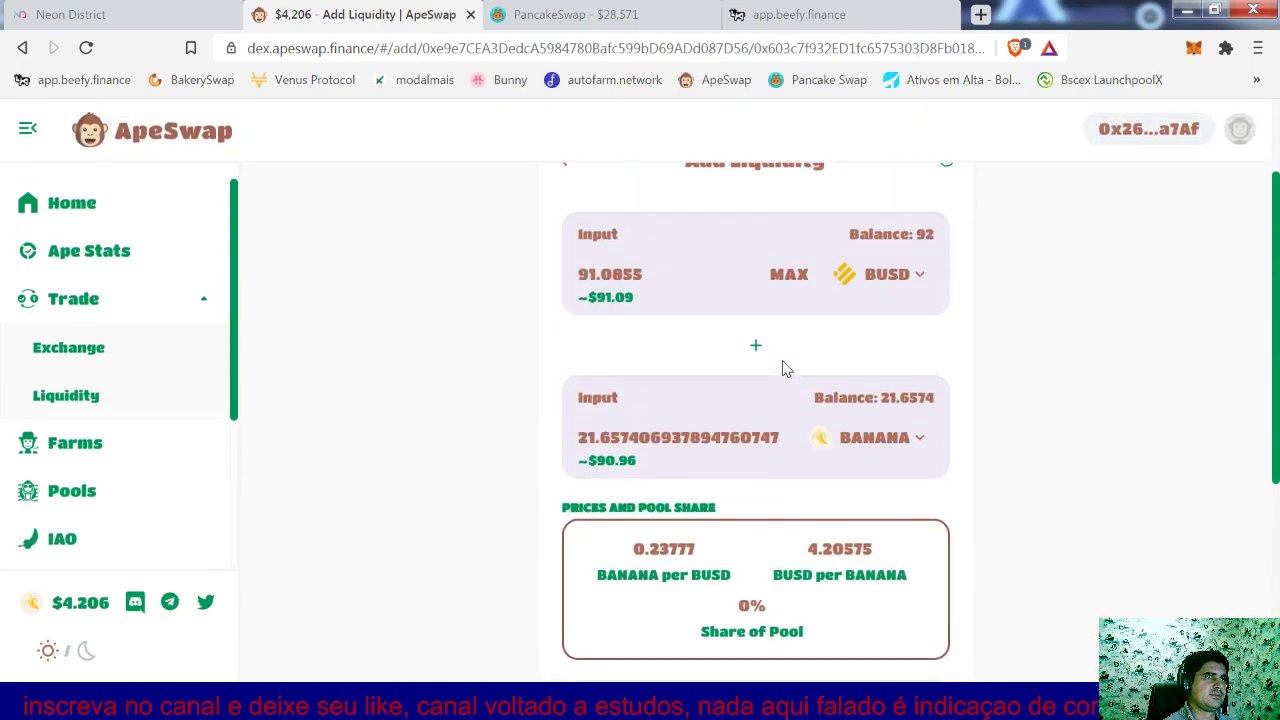
scroll(785, 369, "down", 3)
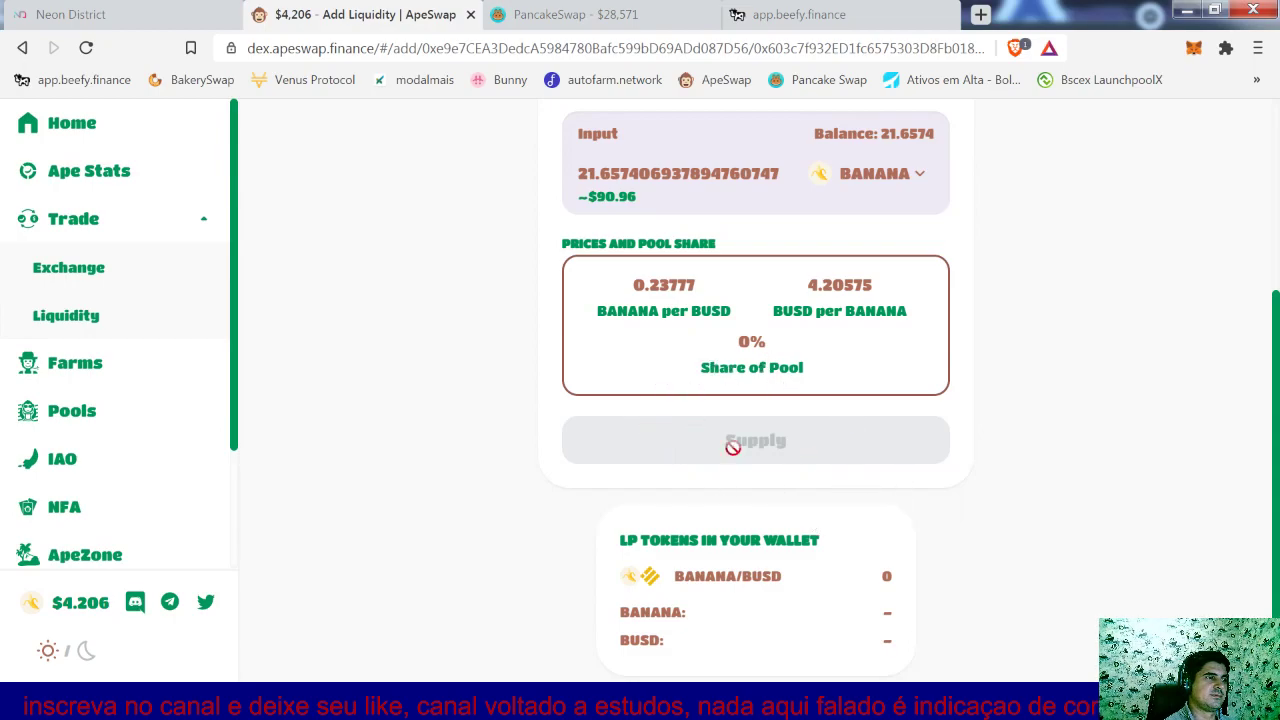
- Switch to Beefy Finance, filter the vaults by the BANANA asset, and check the BANANA-BUSD LP vault's returns
left_click(800, 15)
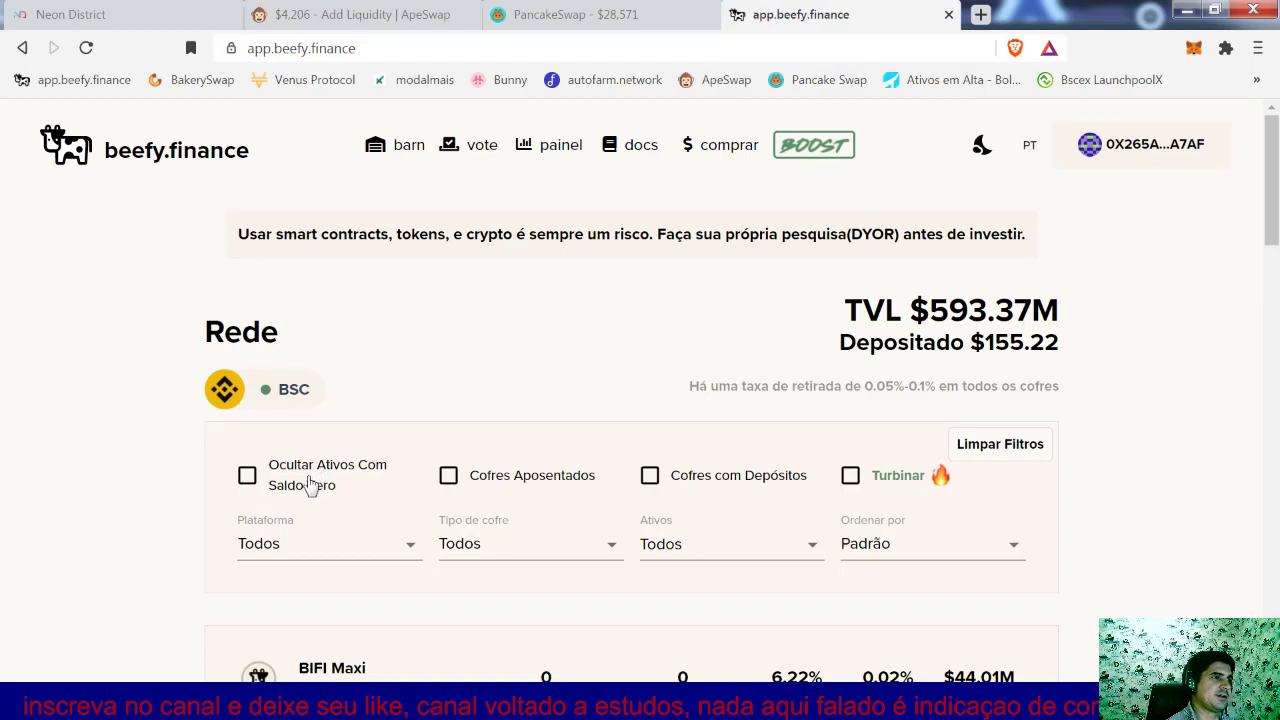
left_click(709, 534)
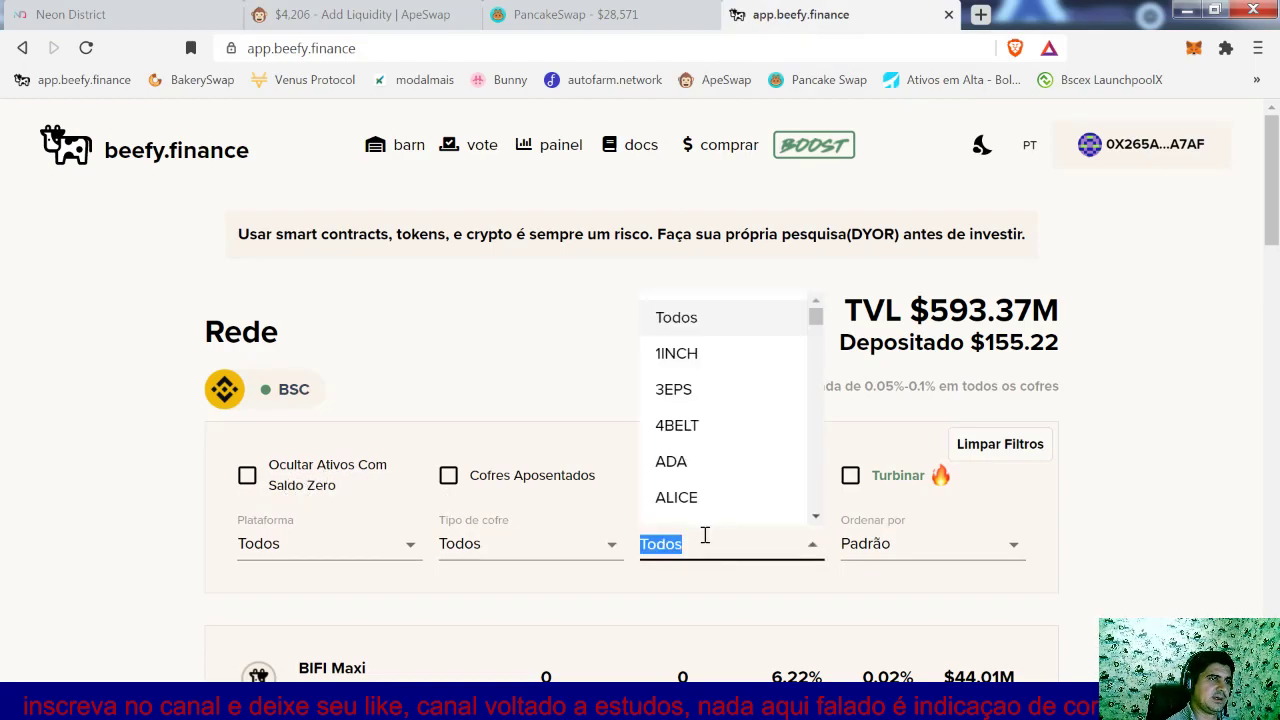
type("b")
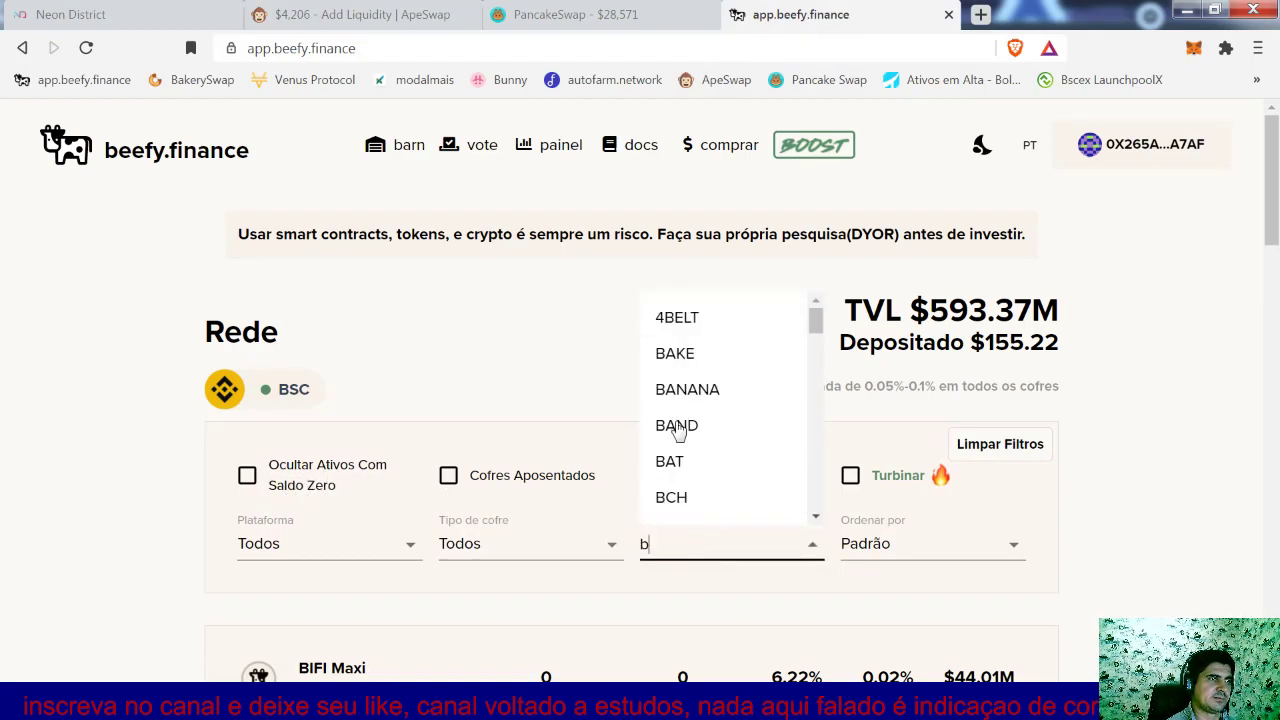
left_click(698, 388)
scroll(671, 500, "down", 3)
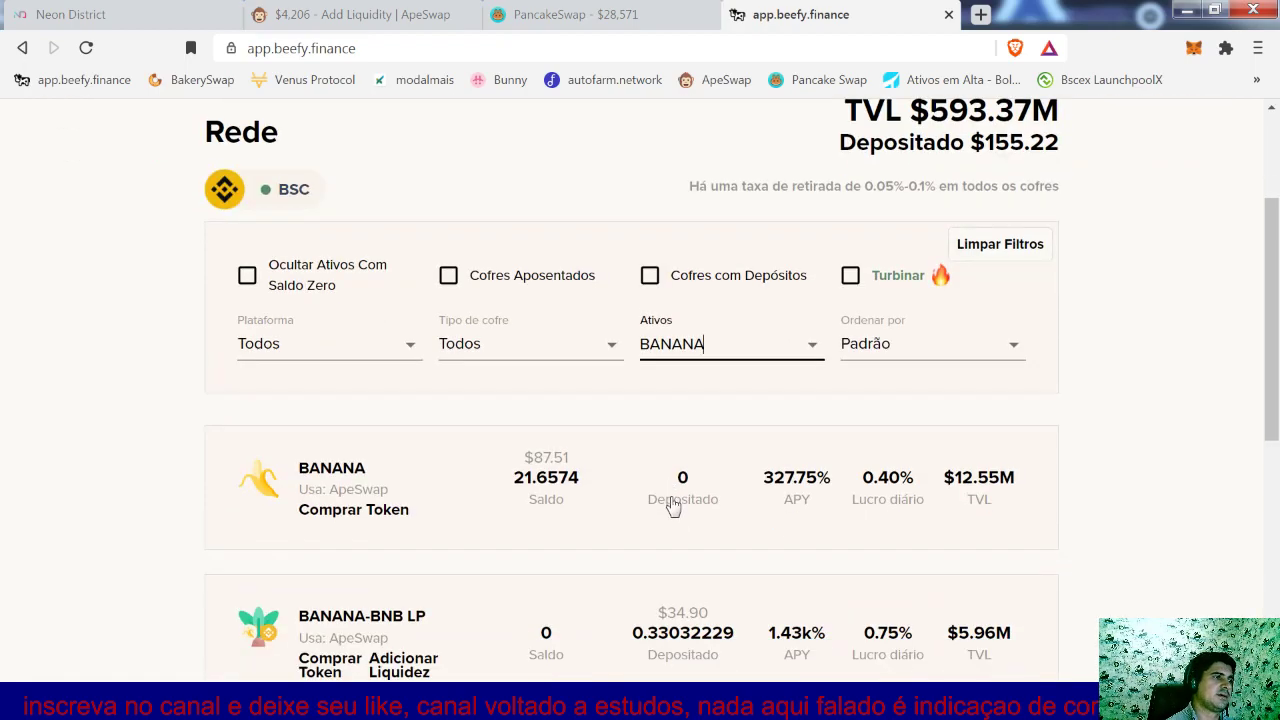
scroll(672, 505, "down", 1)
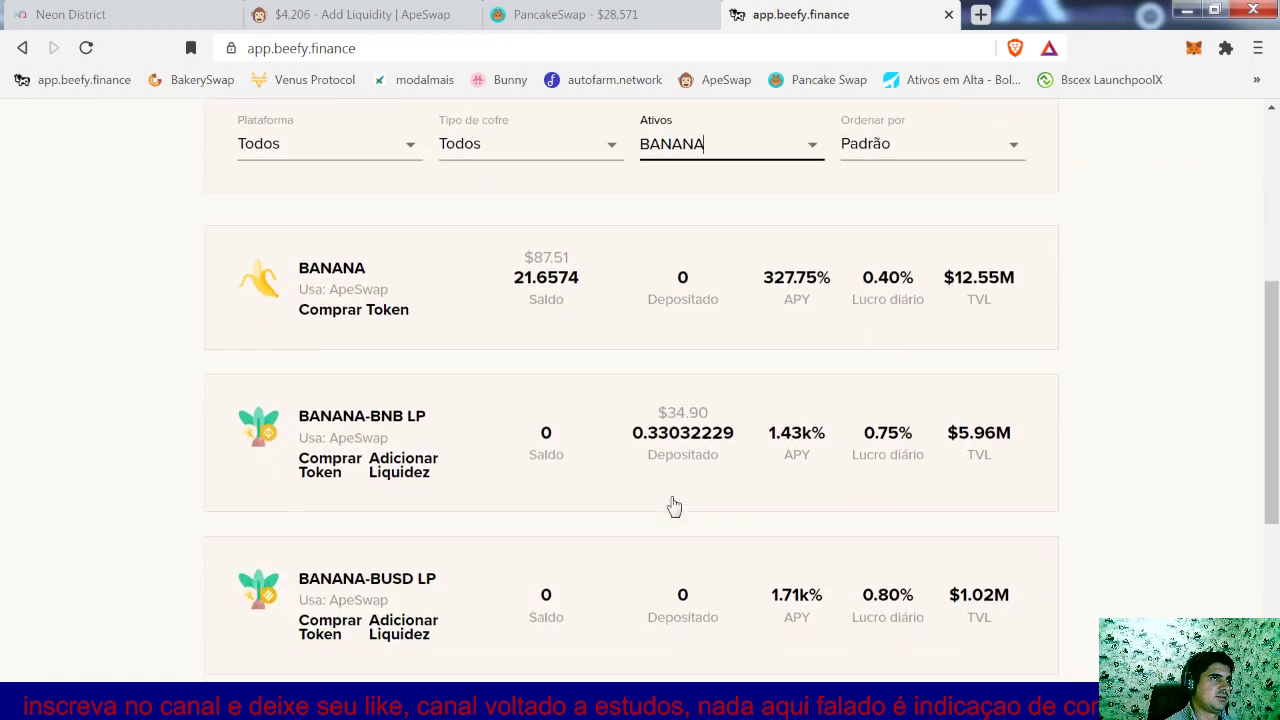
scroll(674, 507, "down", 2)
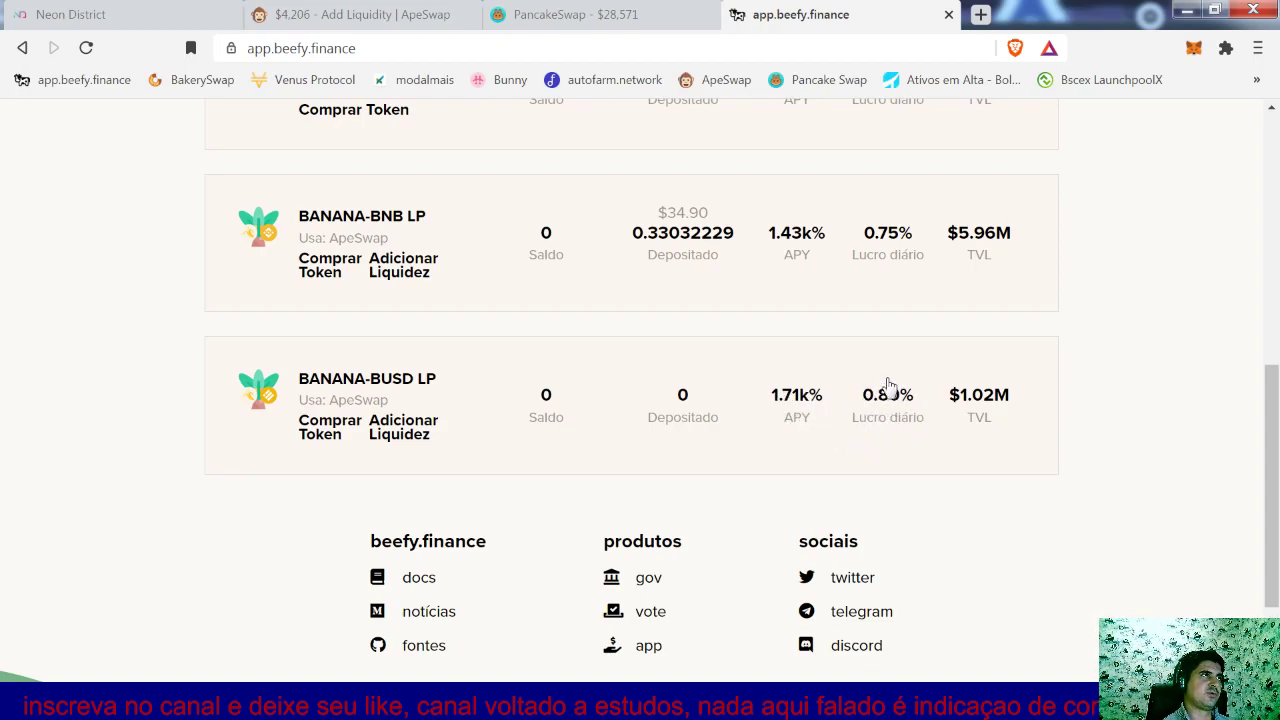
- Try to supply 91.2203 BUSD and 21.6574 BANANA to the ApeSwap pool, approve it in MetaMask, and dismiss the notices
left_click(387, 12)
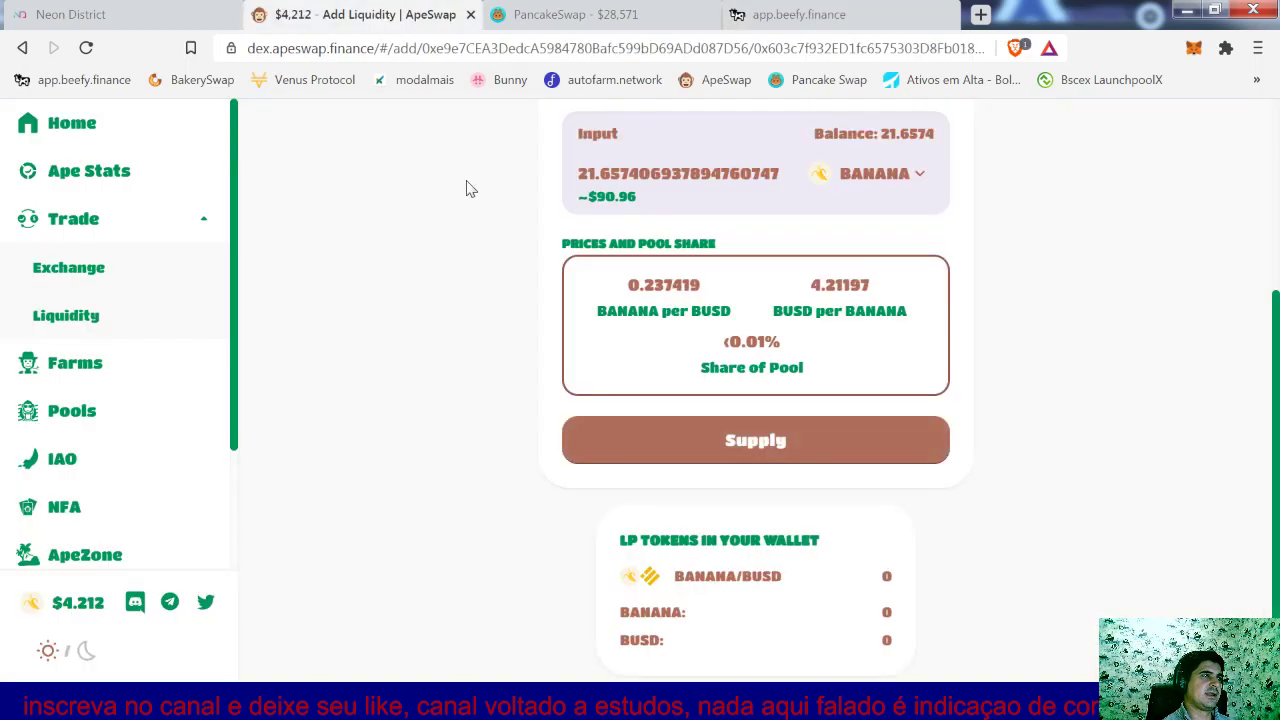
left_click(815, 445)
scroll(778, 513, "down", 2)
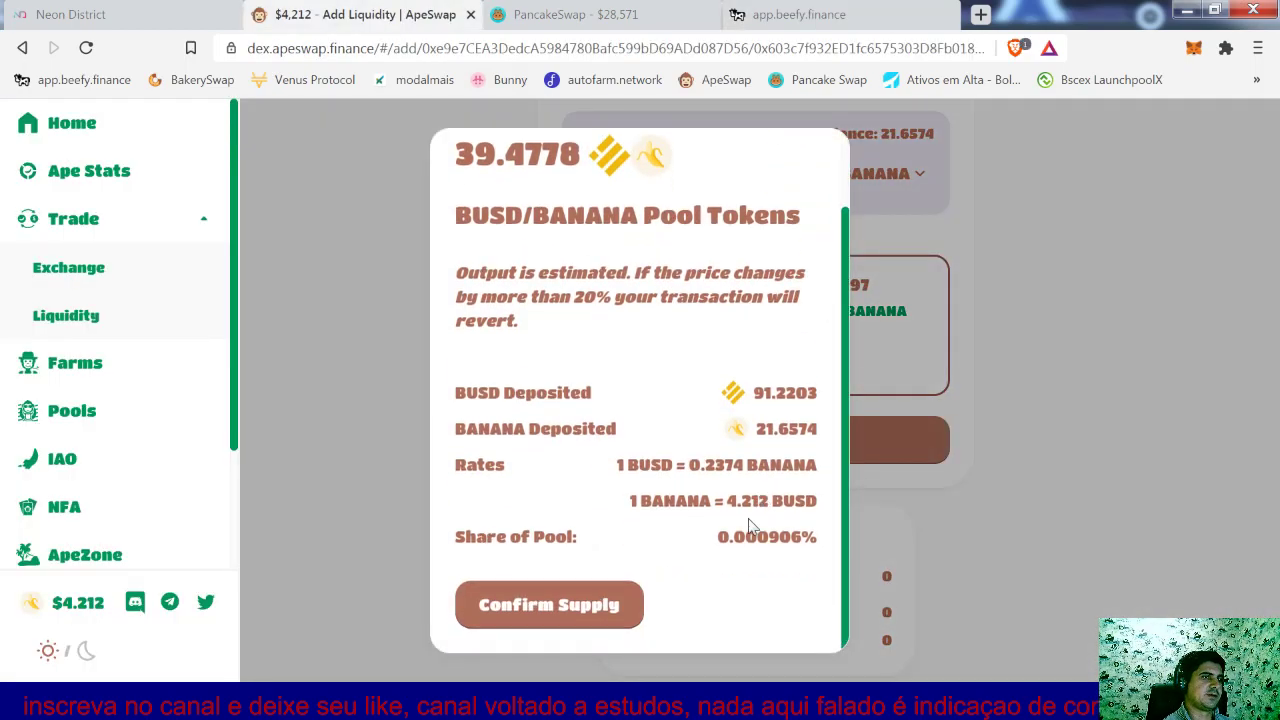
left_click(617, 604)
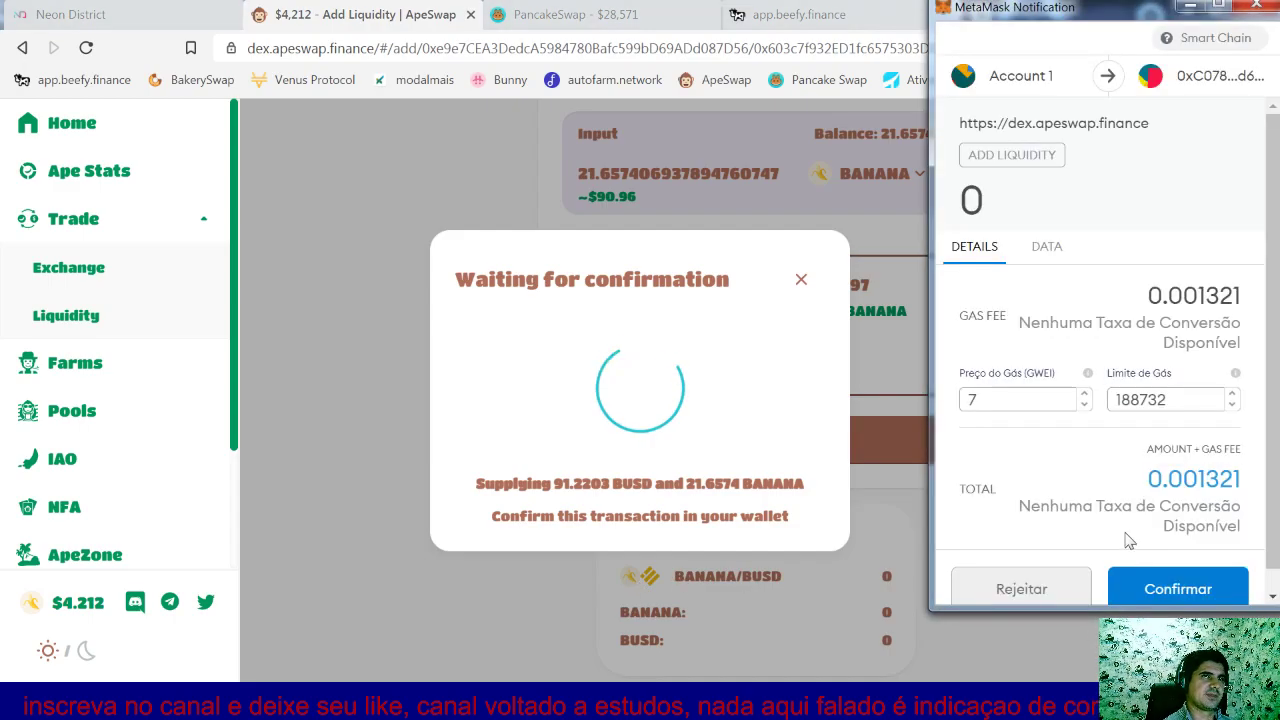
left_click(1155, 587)
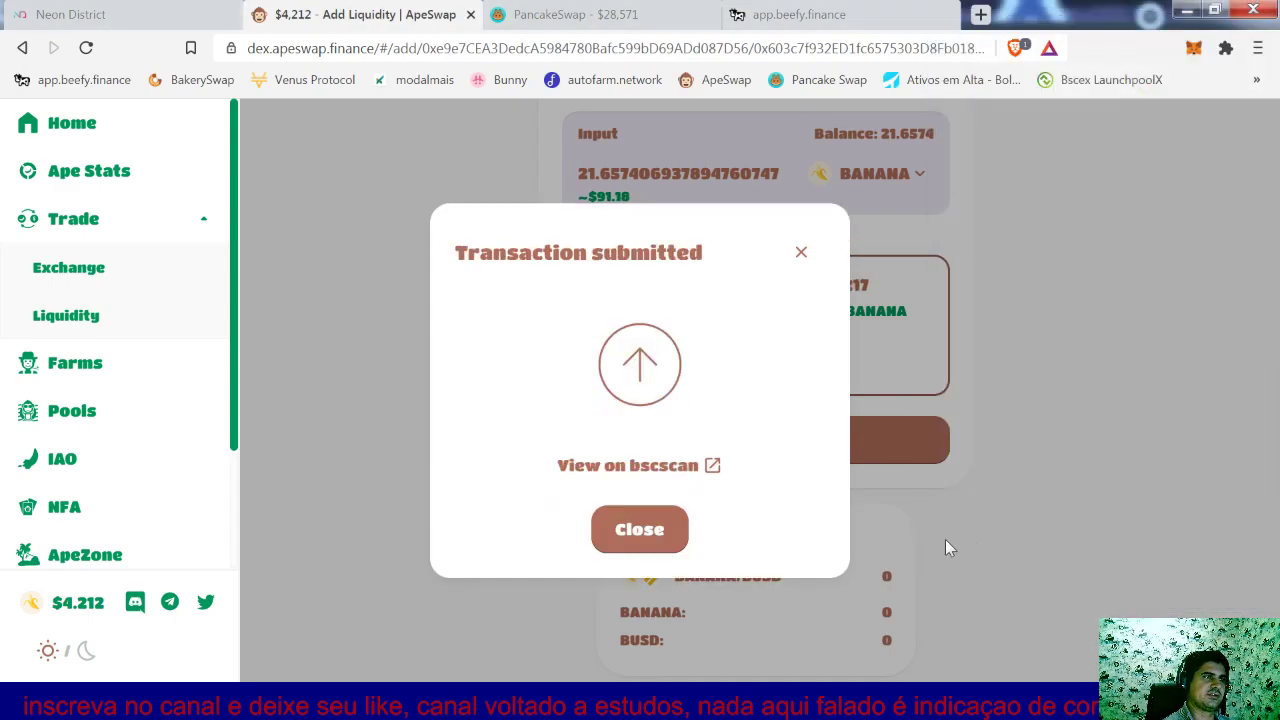
left_click(802, 252)
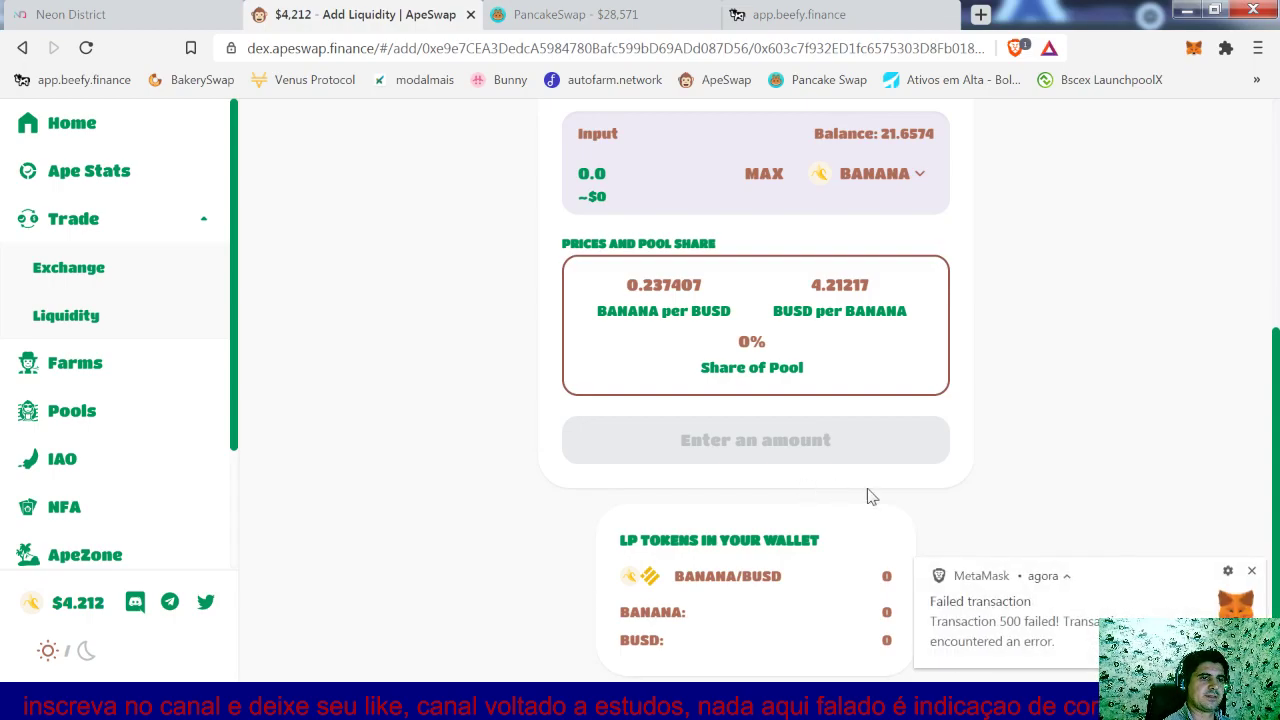
left_click(1251, 572)
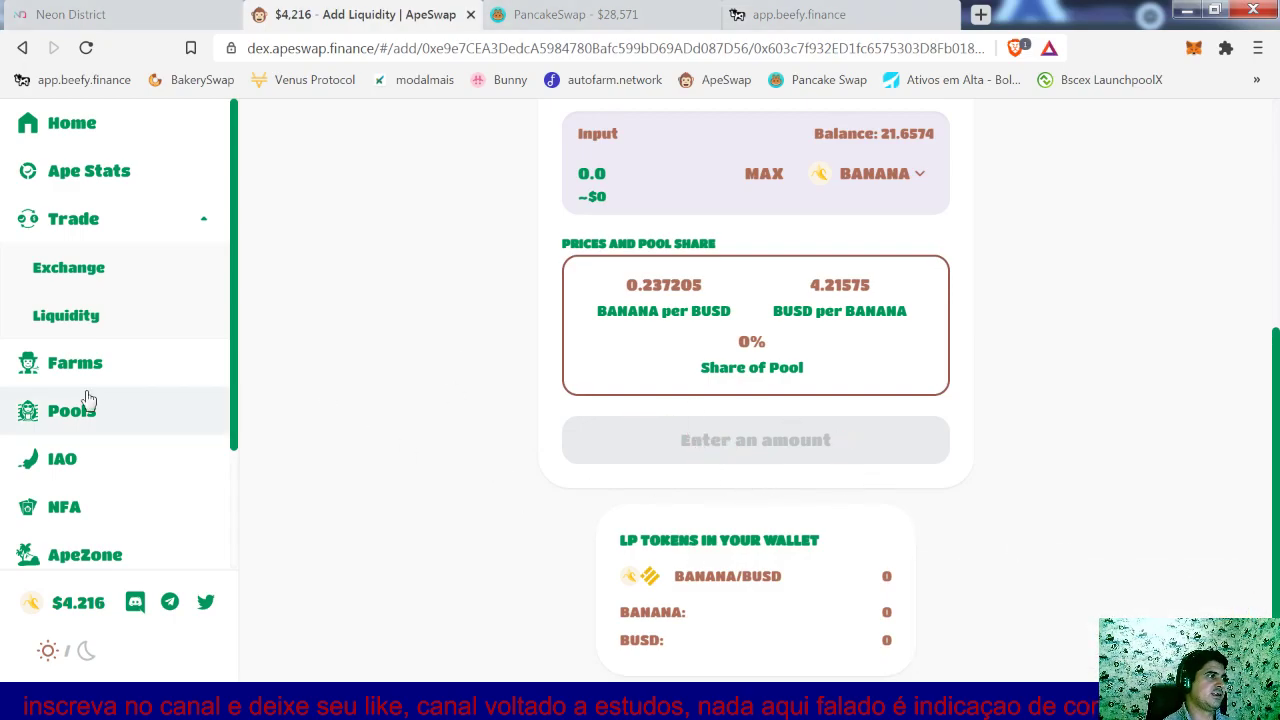
- Open the farms page and check the amount of BANANA-BUSD LP staked
left_click(60, 364)
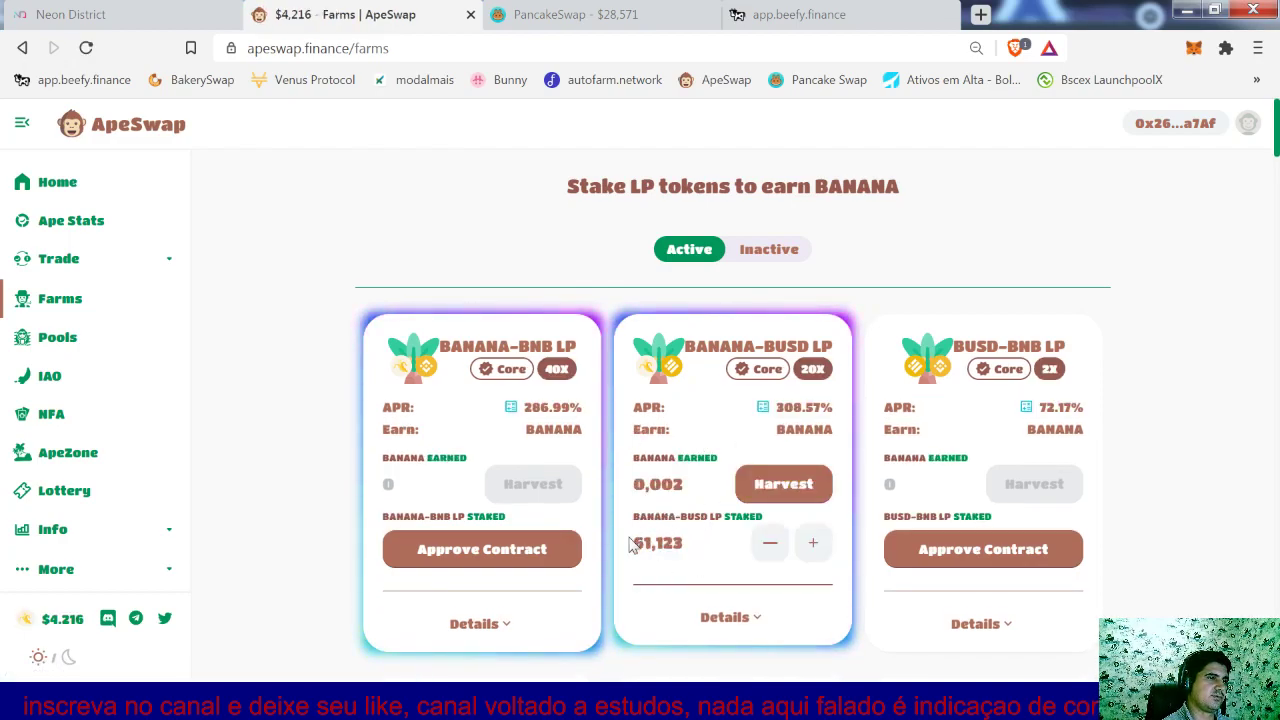
left_click_drag(688, 545, 634, 542)
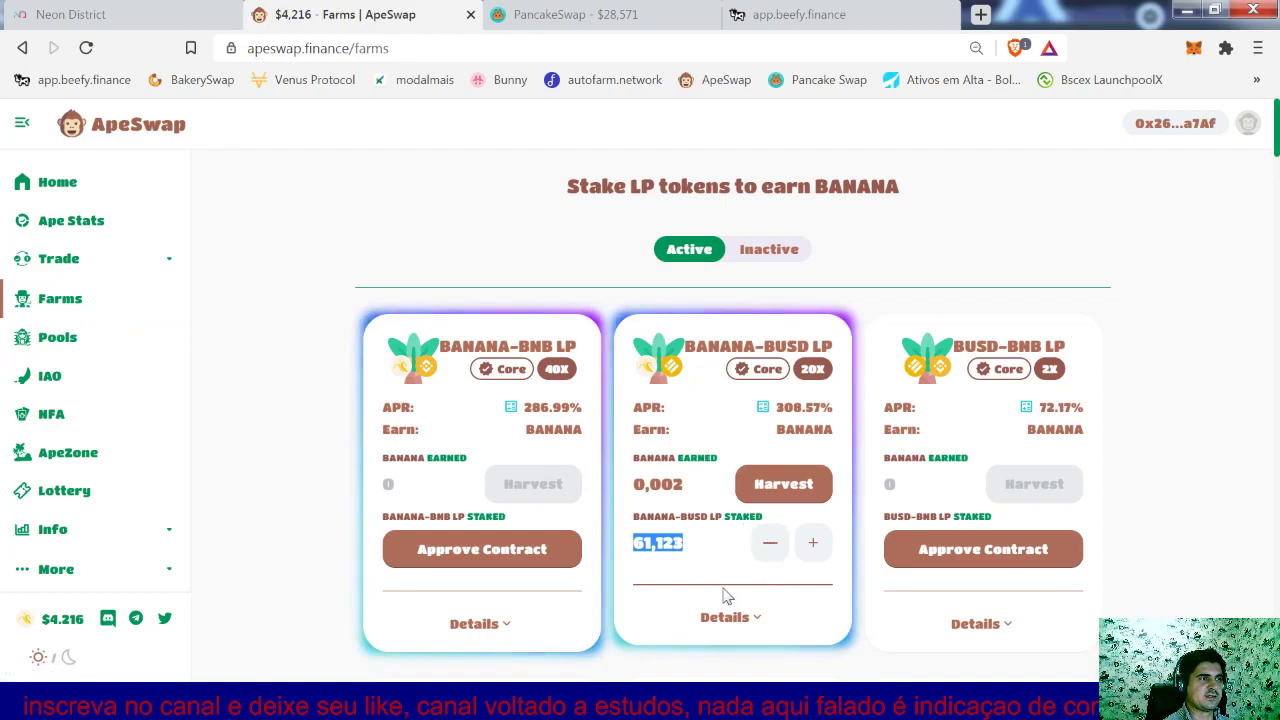
left_click(674, 543)
double_click(657, 542)
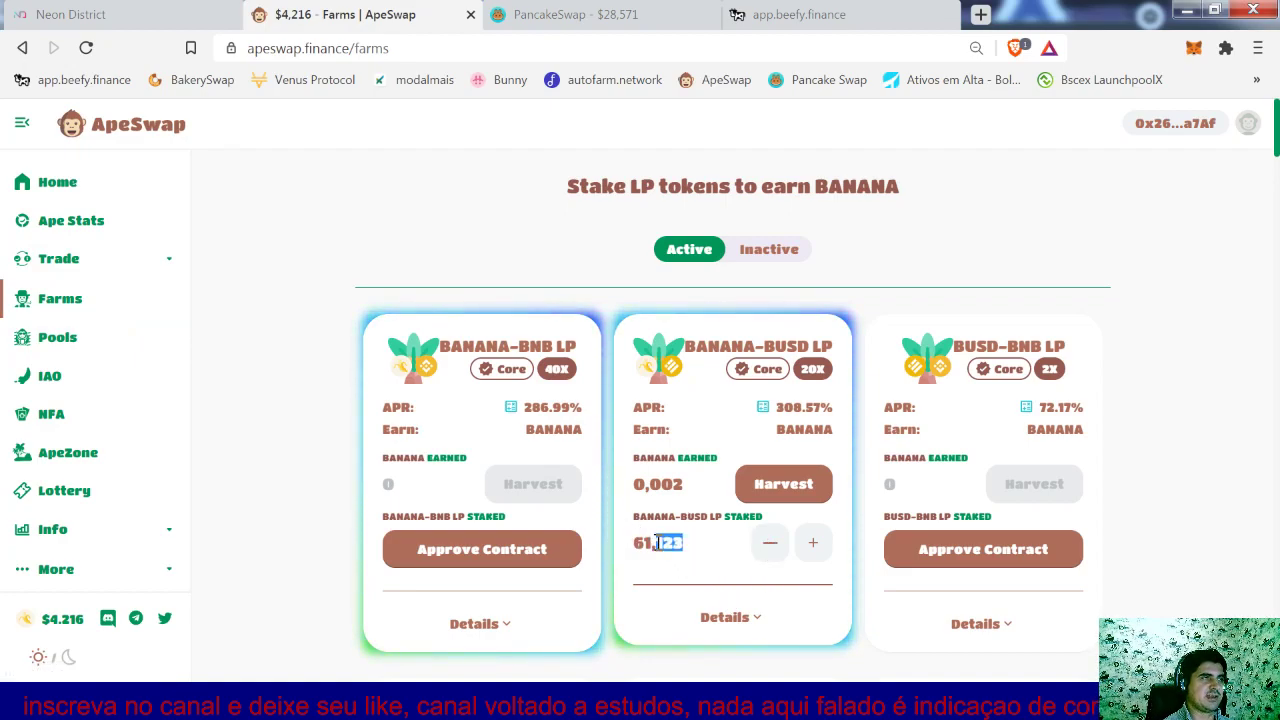
- Compare Beefy Finance's daily return for BANANA-BUSD LP with the one-day ROI of ApeSwap's BANANA-BUSD farm
left_click(785, 16)
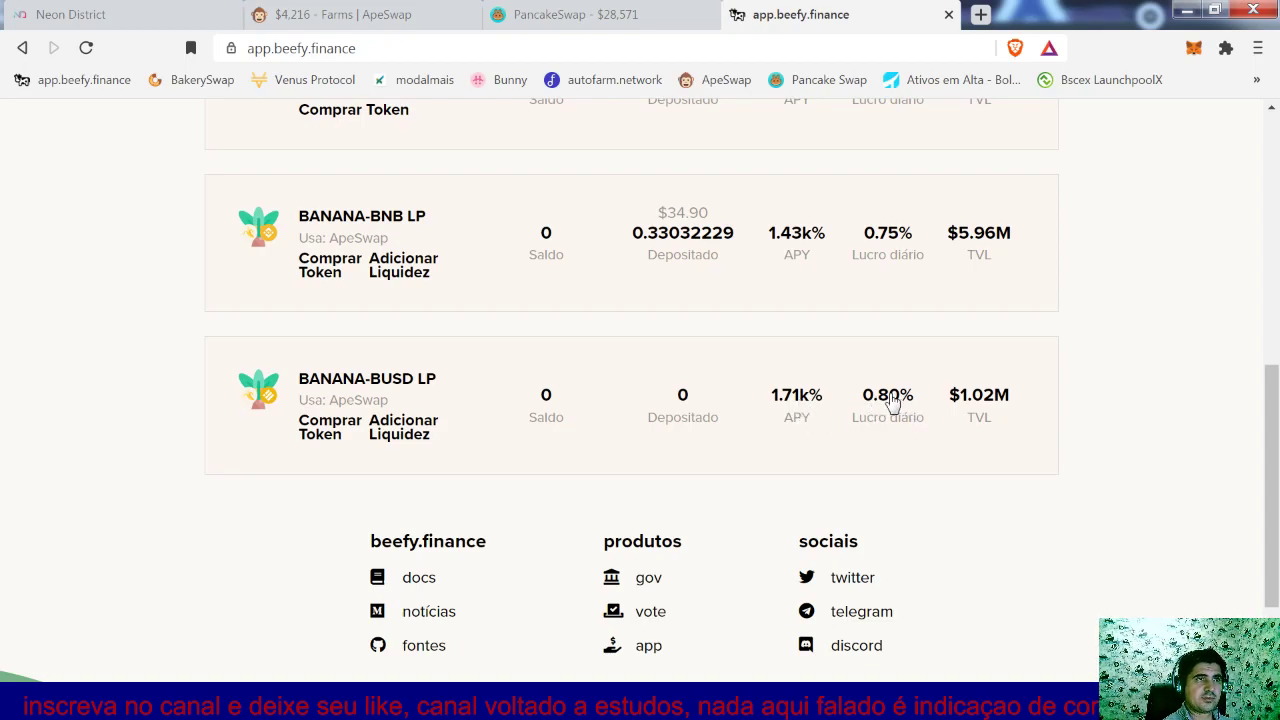
left_click(388, 18)
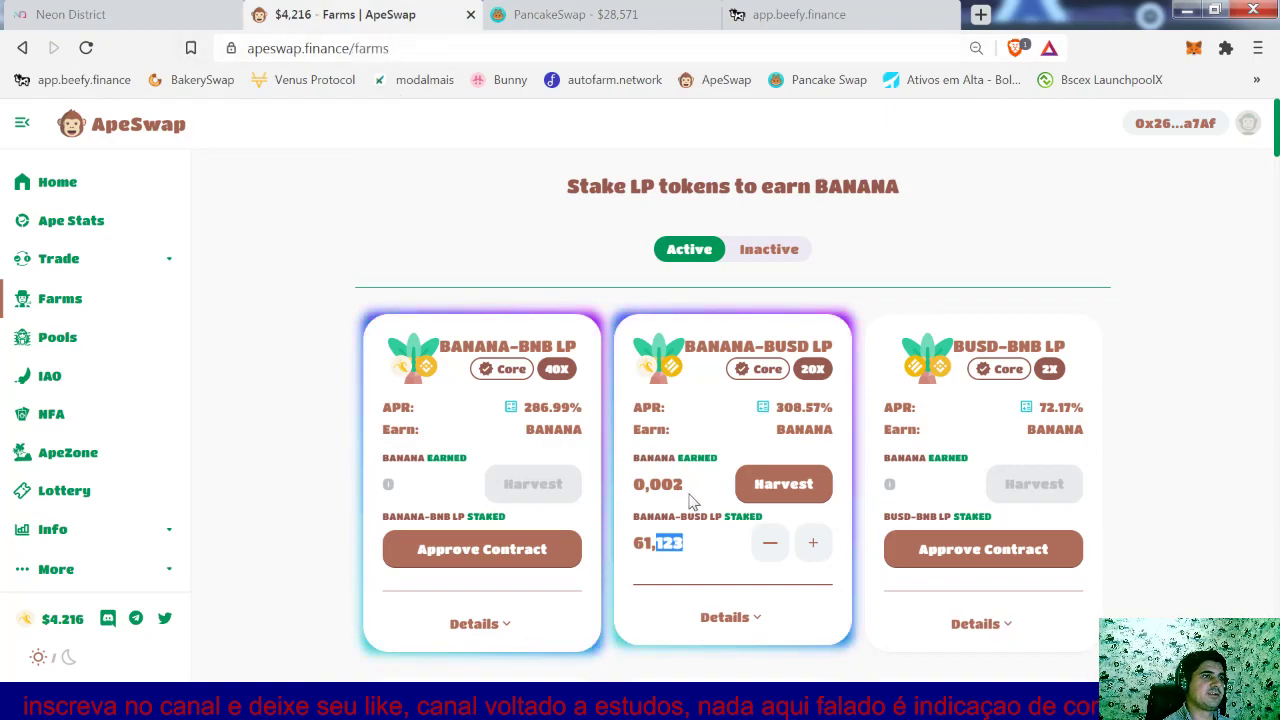
left_click(763, 410)
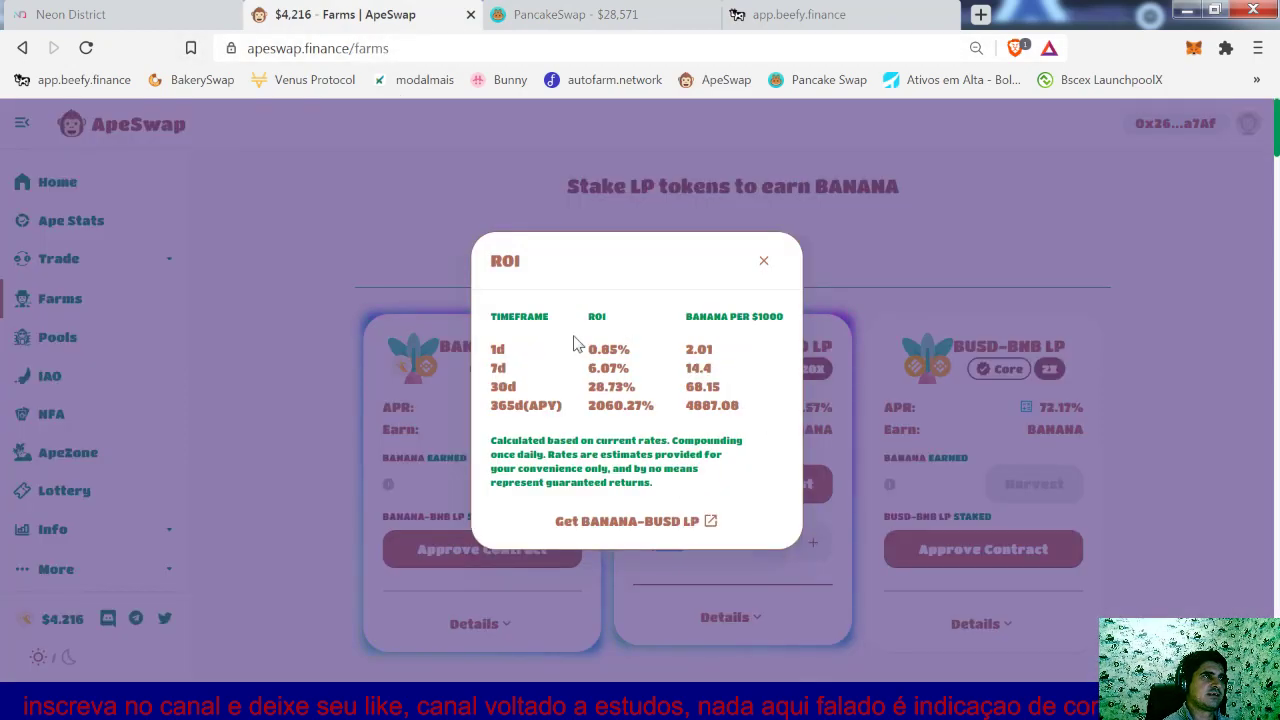
left_click_drag(588, 348, 650, 350)
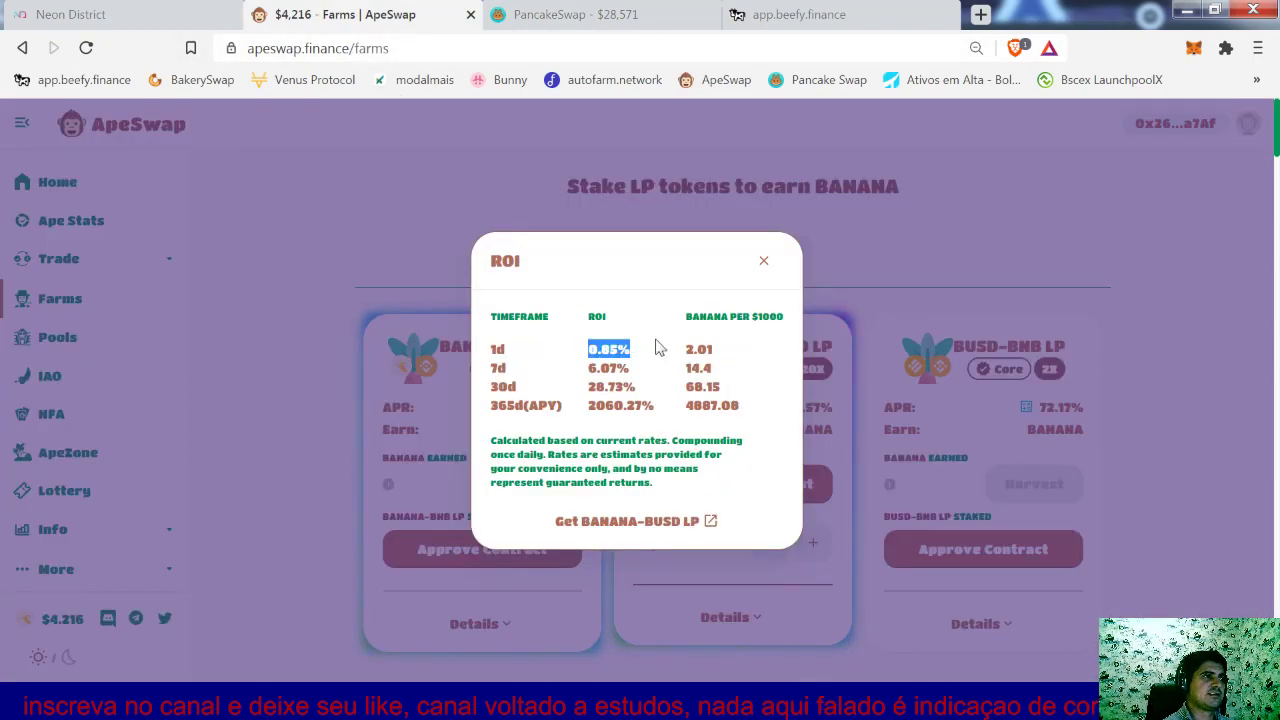
- Recheck the BANANA-BUSD daily return on Beefy Finance against ApeSwap's farm, closing the ROI details along the way
left_click(774, 19)
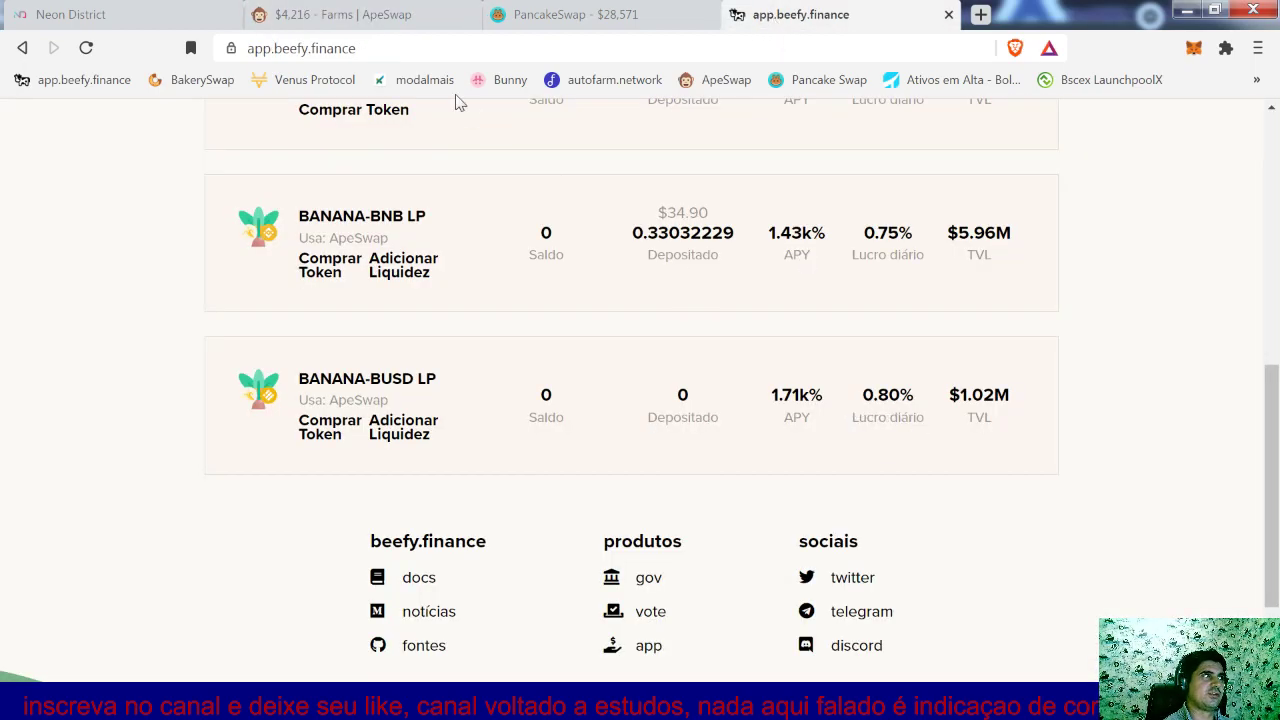
left_click(400, 14)
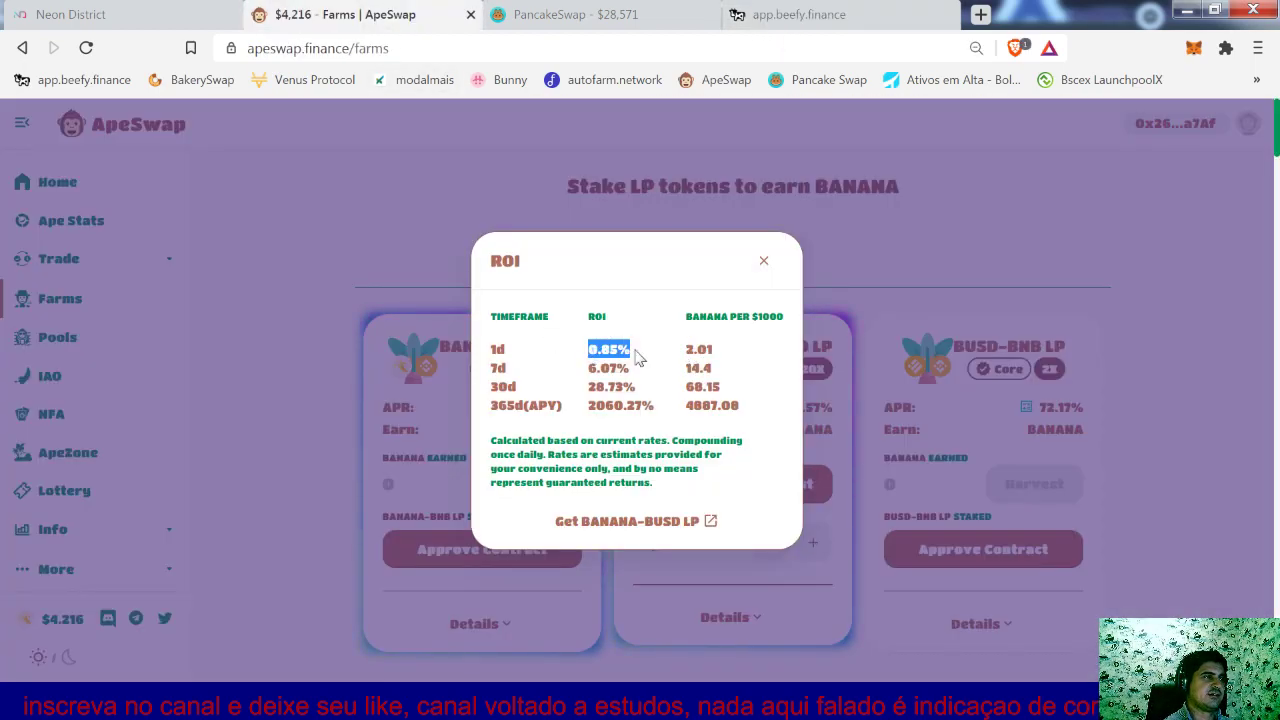
left_click(766, 261)
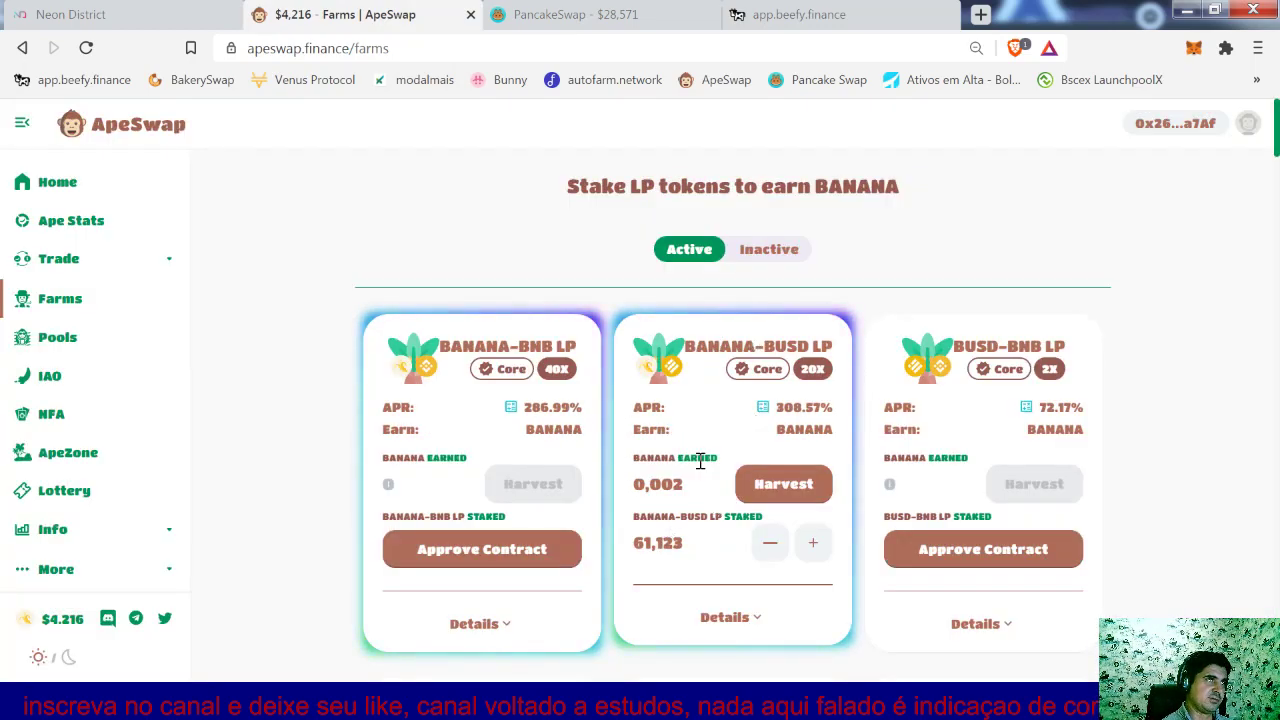
left_click(803, 13)
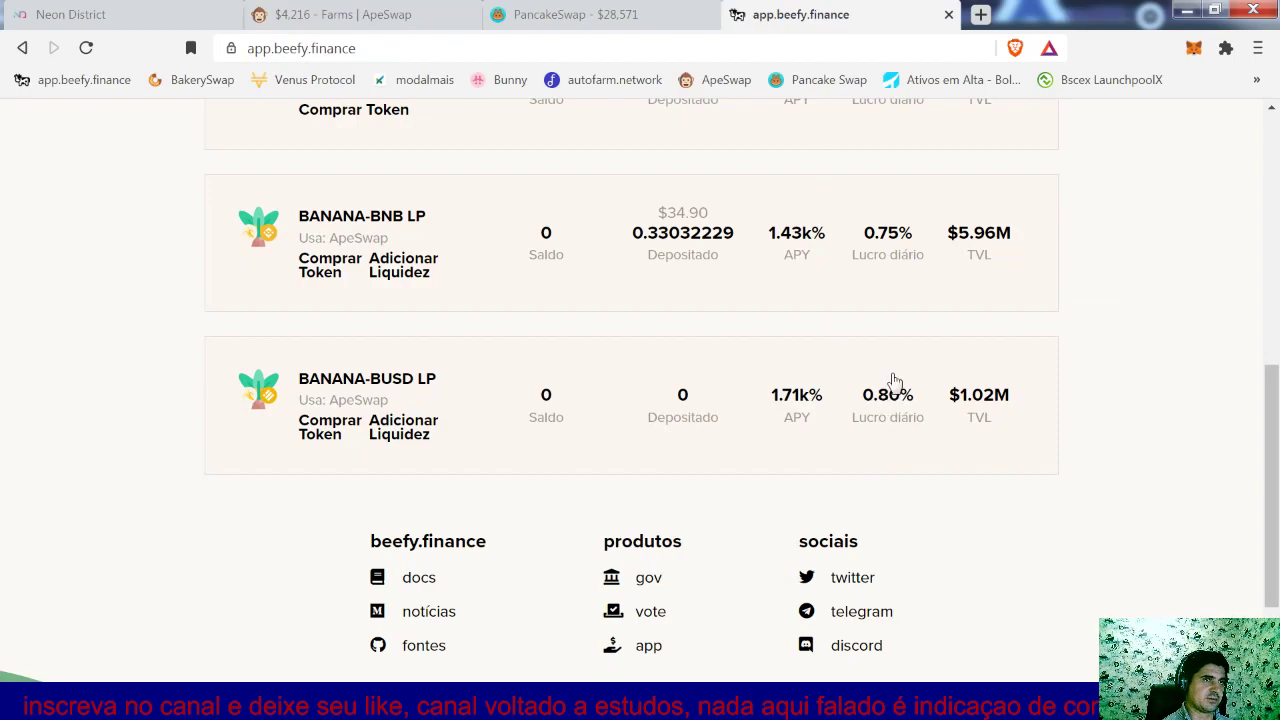
left_click(350, 12)
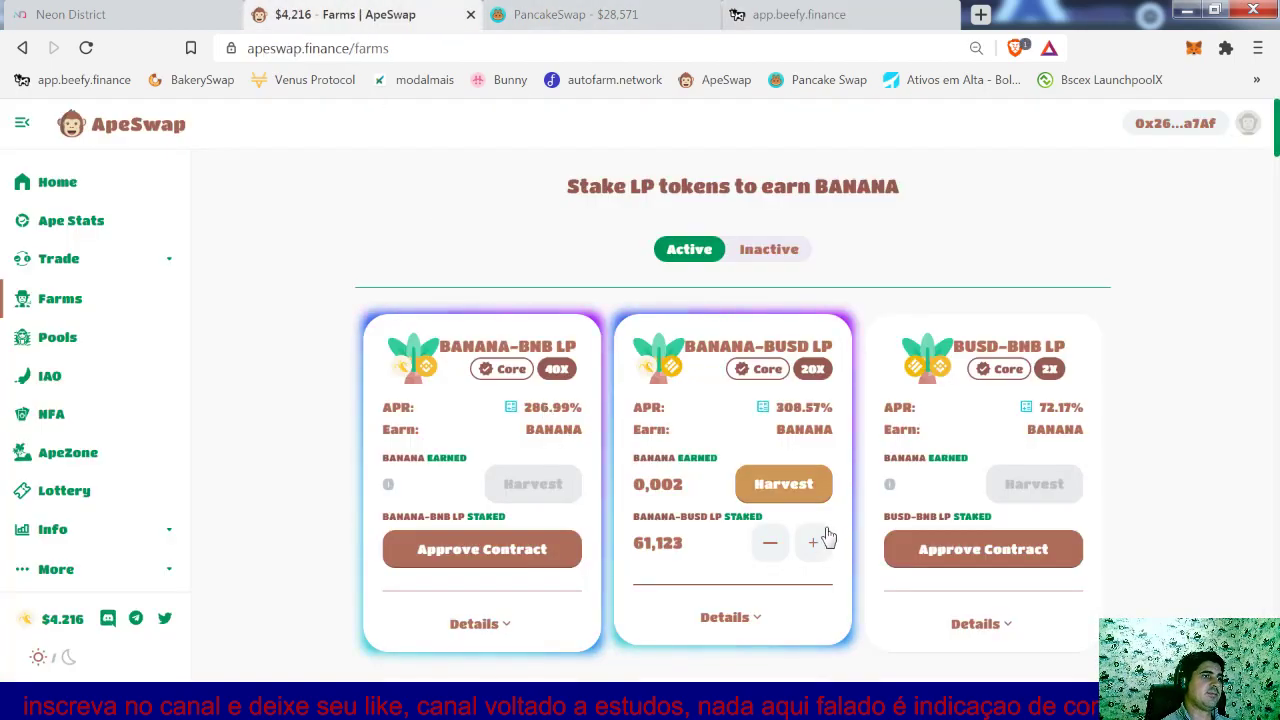
- Review the reward token and staked LP amount of ApeSwap's BANANA-BUSD farm, and look at the matching Beefy Finance vault's APY
triple_click(632, 541)
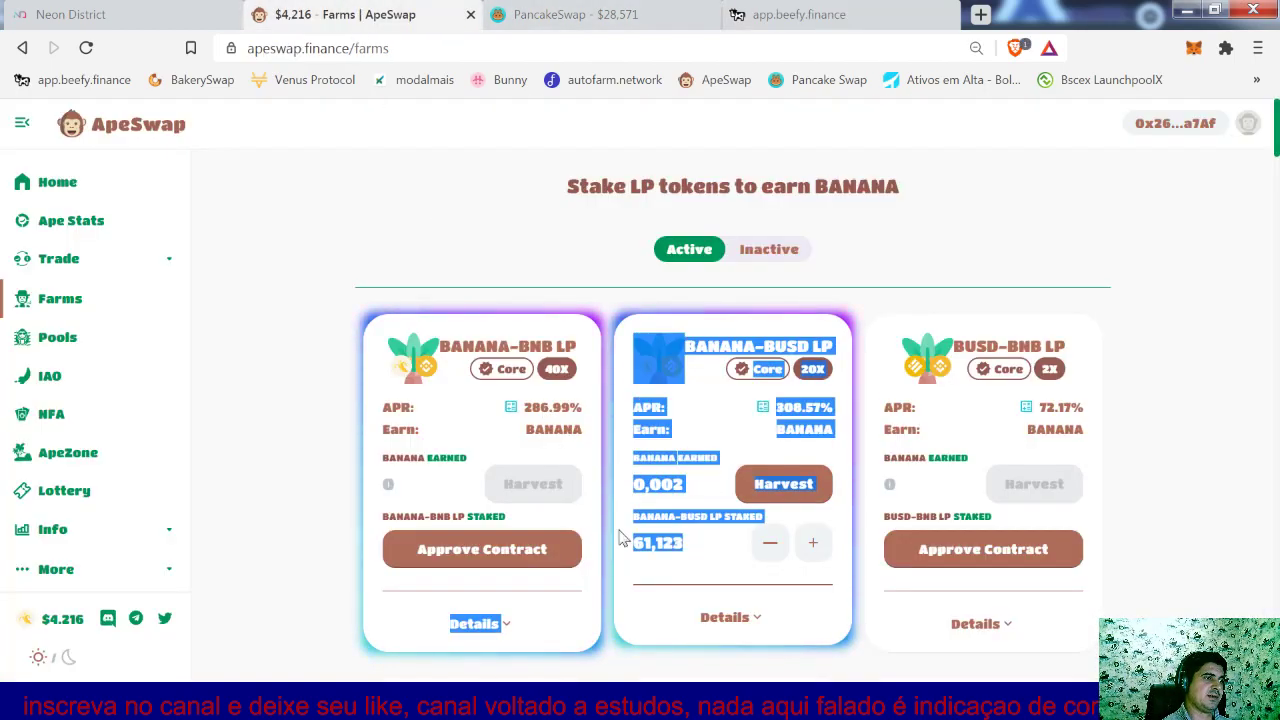
left_click(749, 437)
double_click(772, 430)
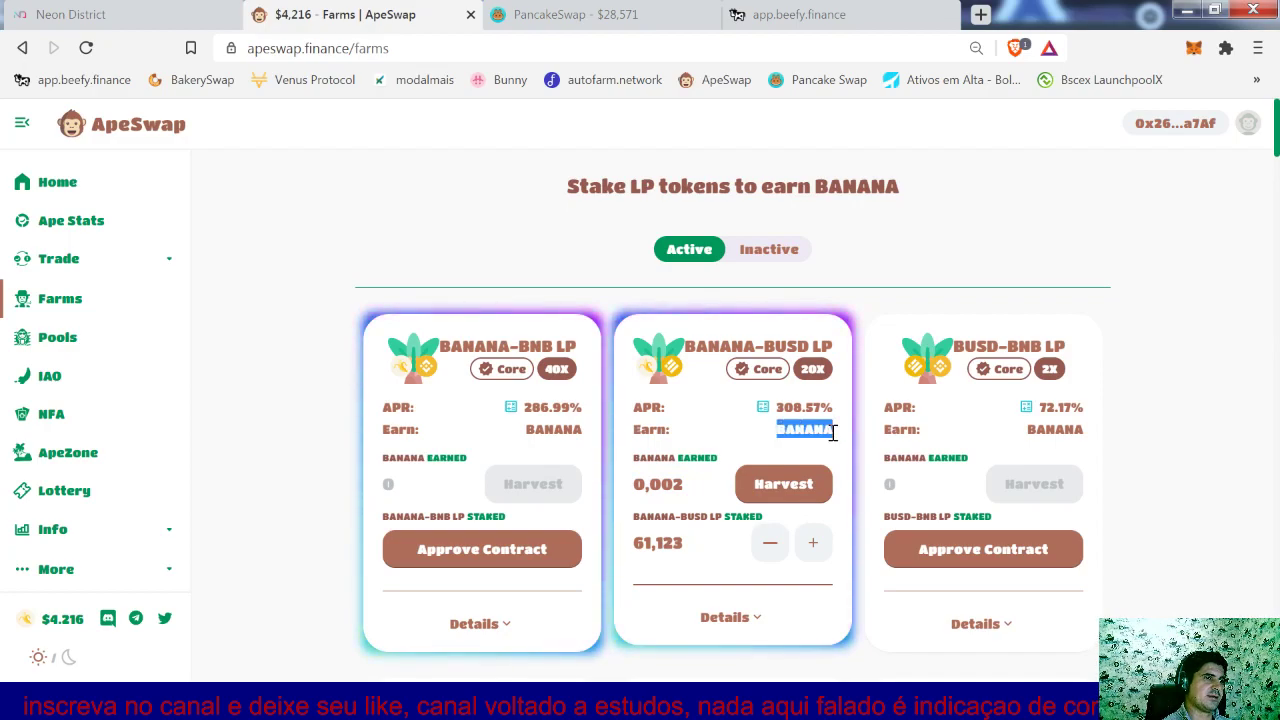
double_click(657, 543)
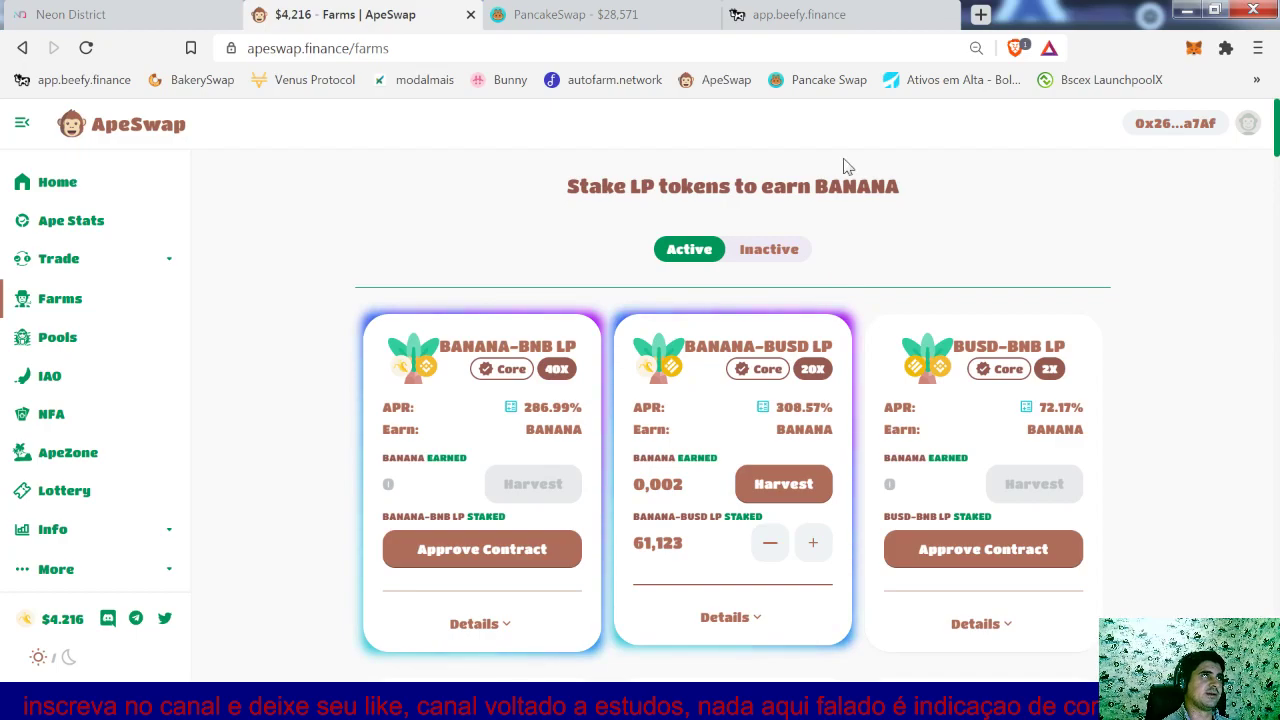
left_click(815, 18)
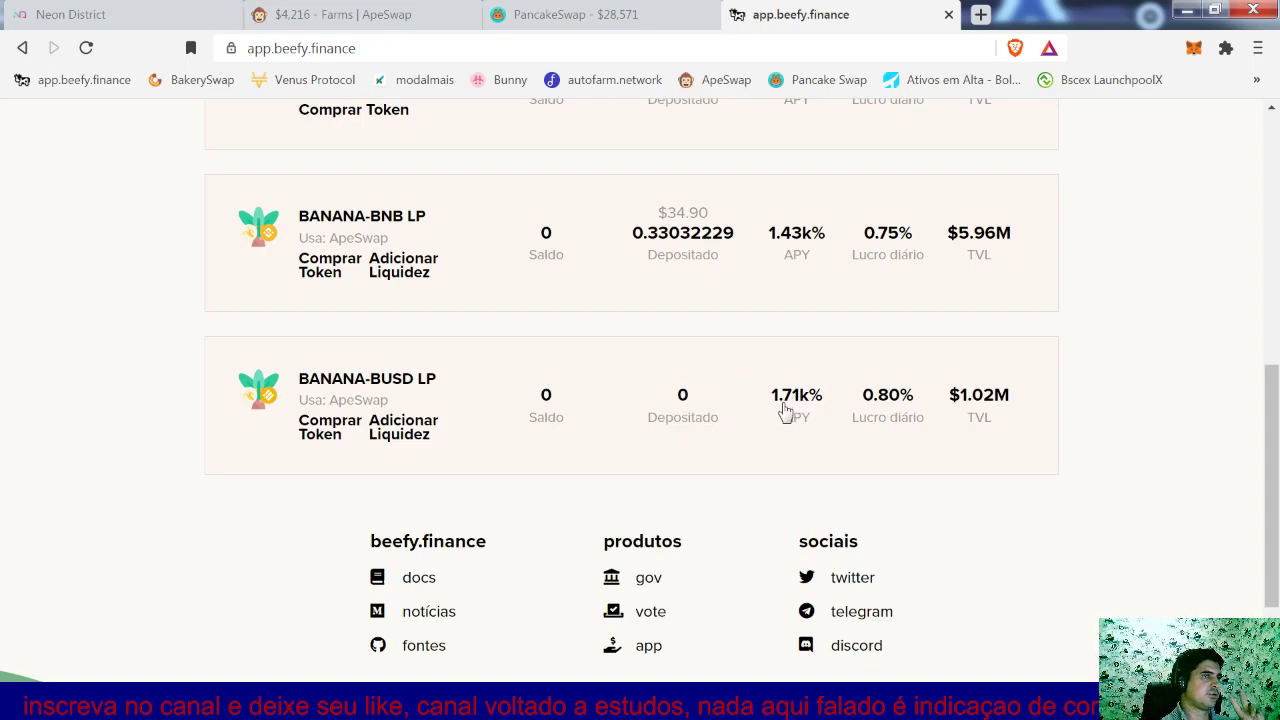
- Return to ApeSwap's farms and check the LP balance available to stake in the BANANA-BUSD farm
left_click(285, 22)
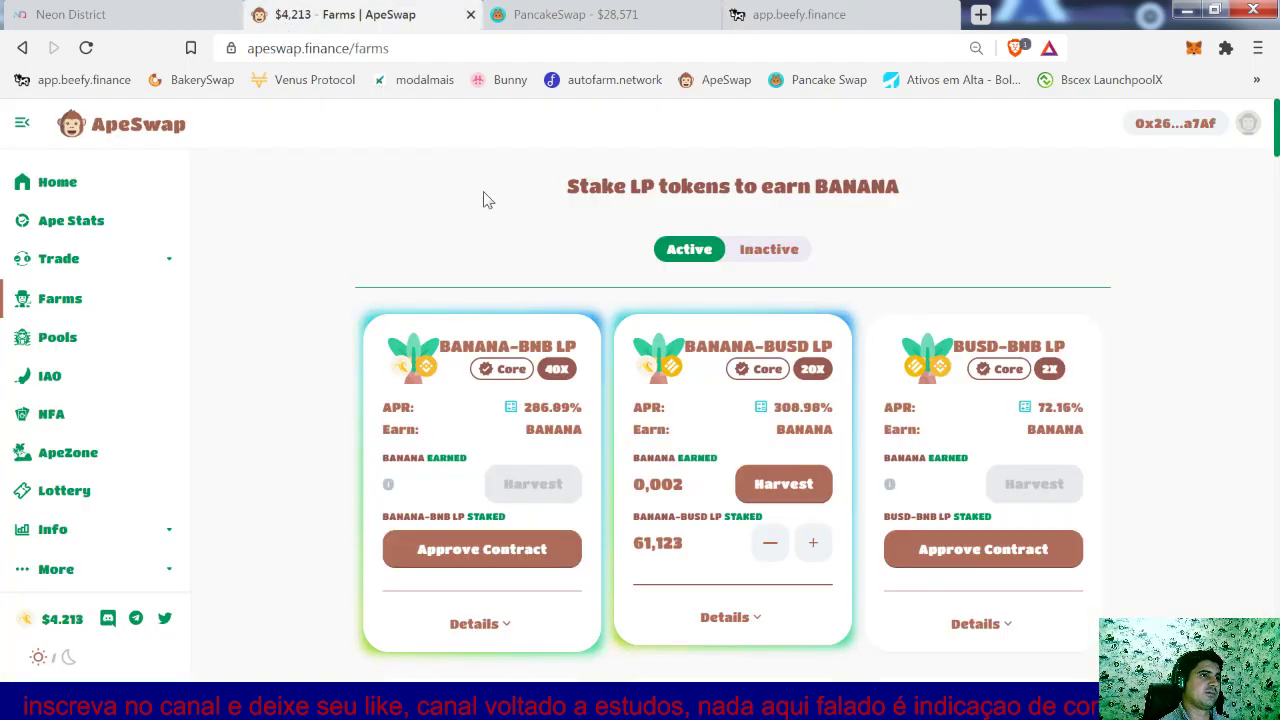
left_click(818, 548)
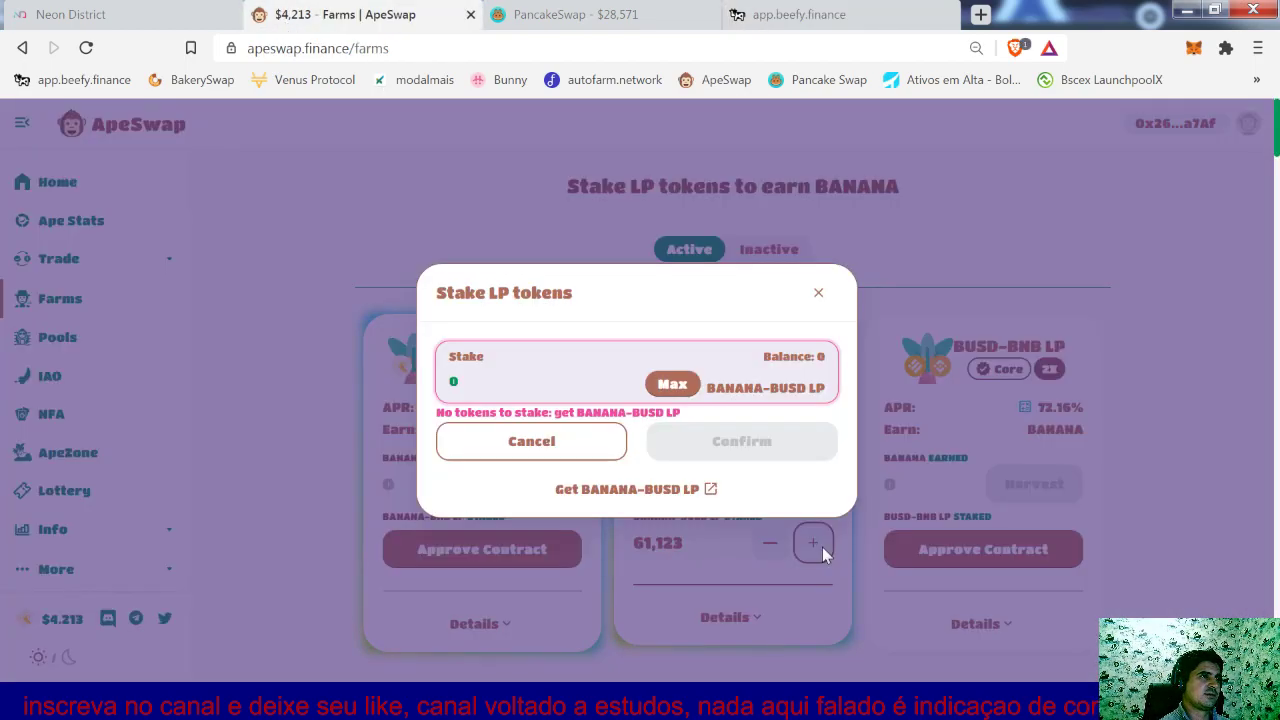
left_click(818, 293)
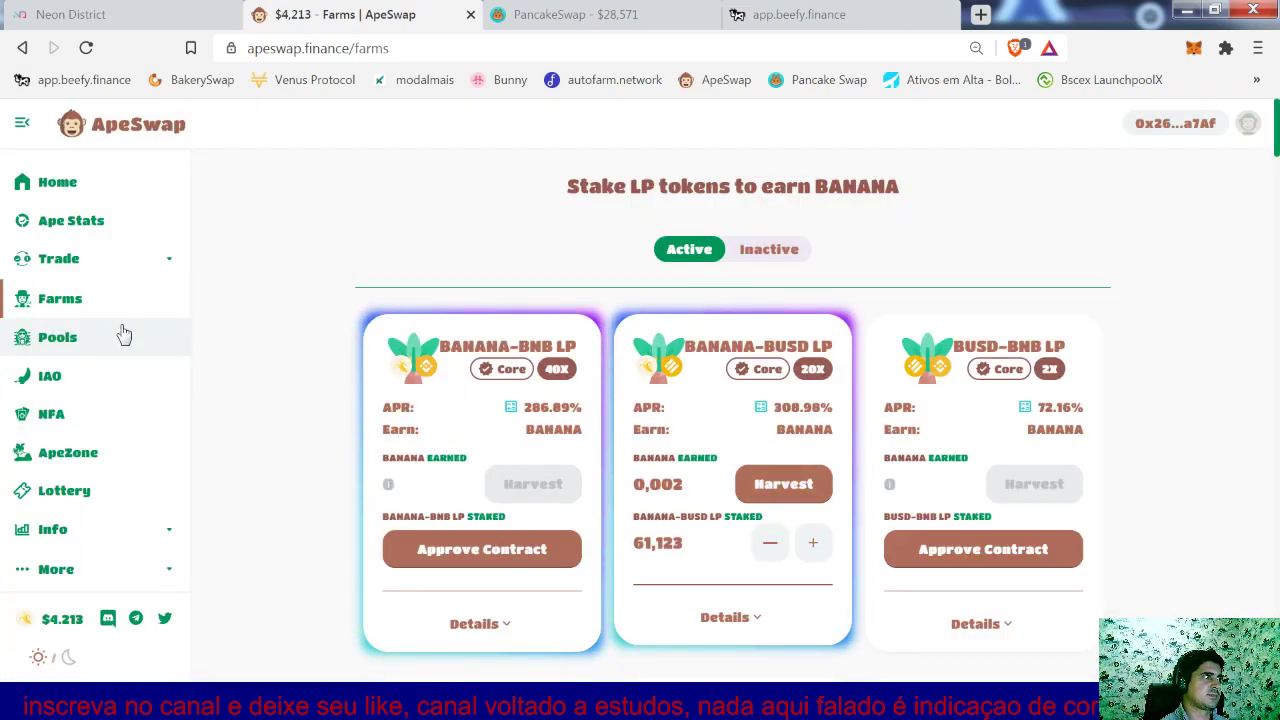
- Start adding liquidity on ApeSwap with BUSD as the first token and BANANA as the second
left_click(58, 258)
left_click(77, 340)
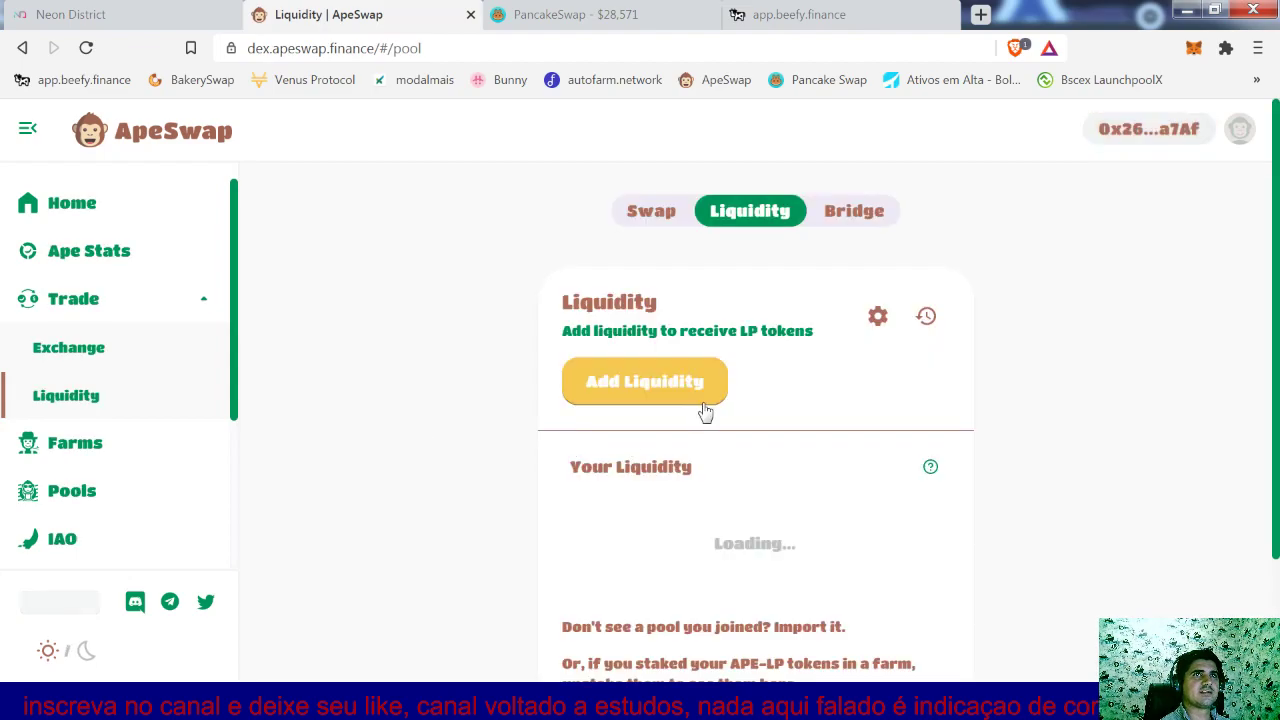
left_click(645, 397)
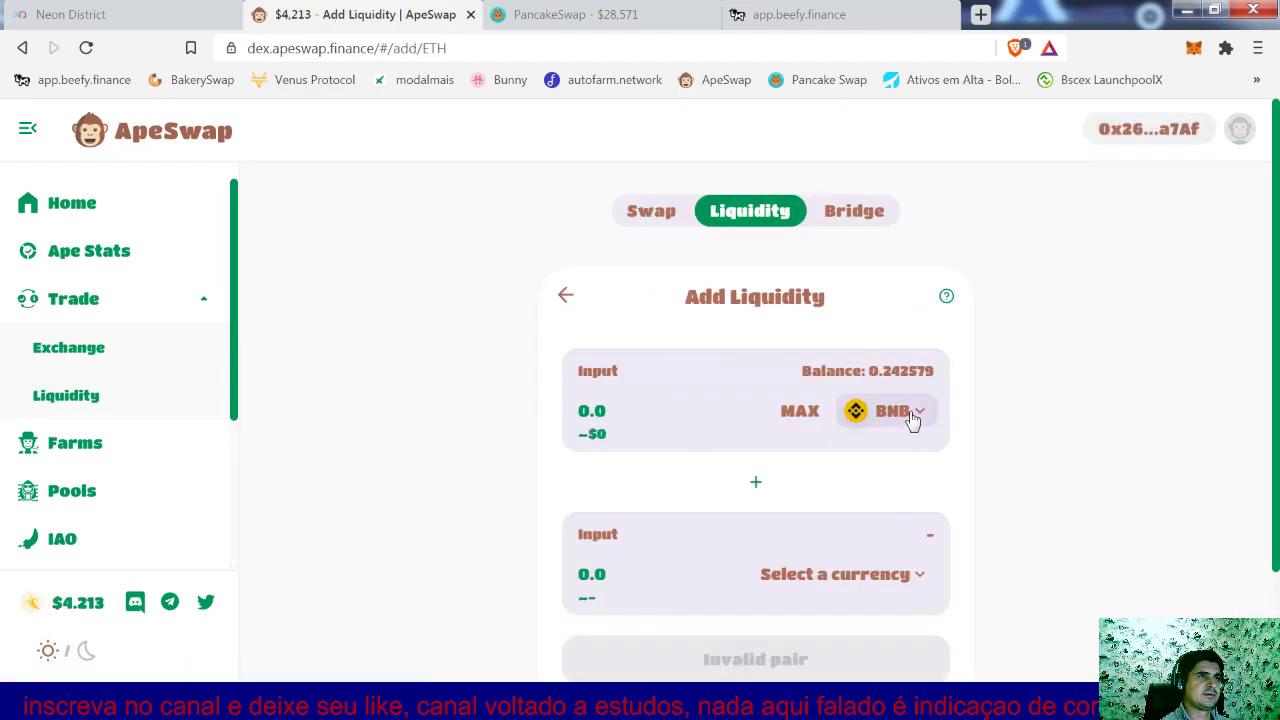
left_click(905, 413)
left_click(557, 422)
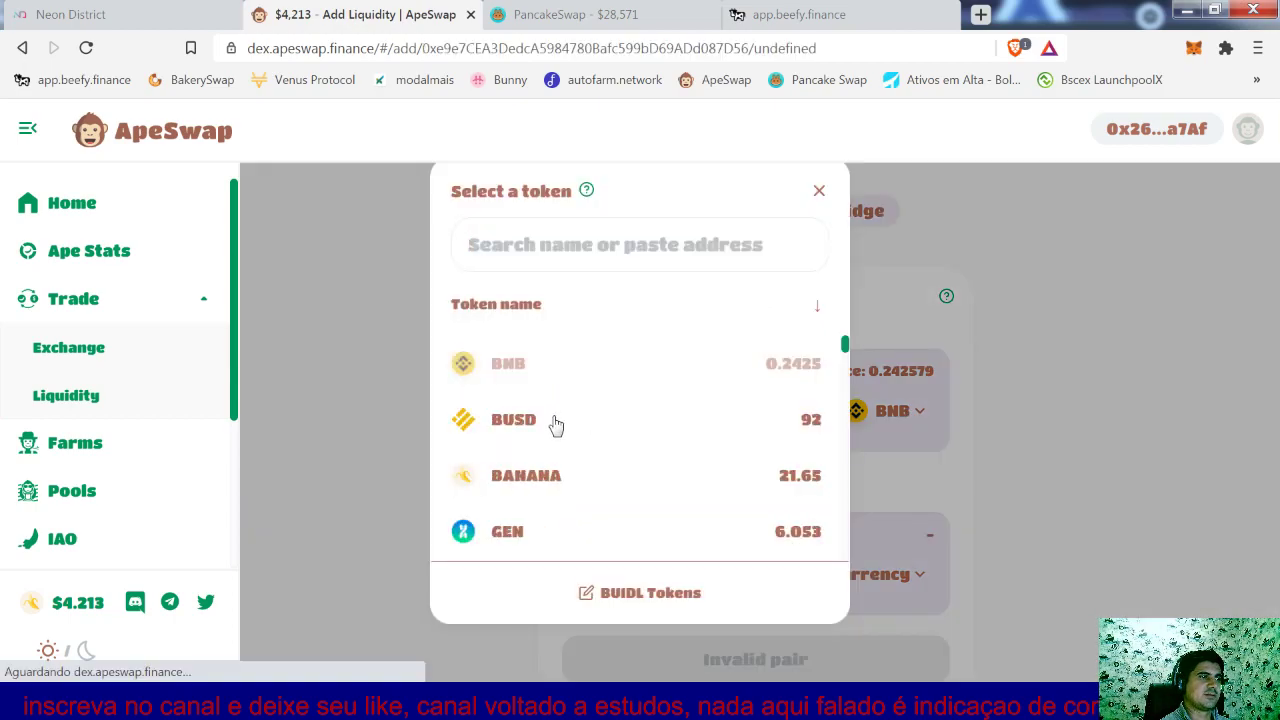
left_click(882, 577)
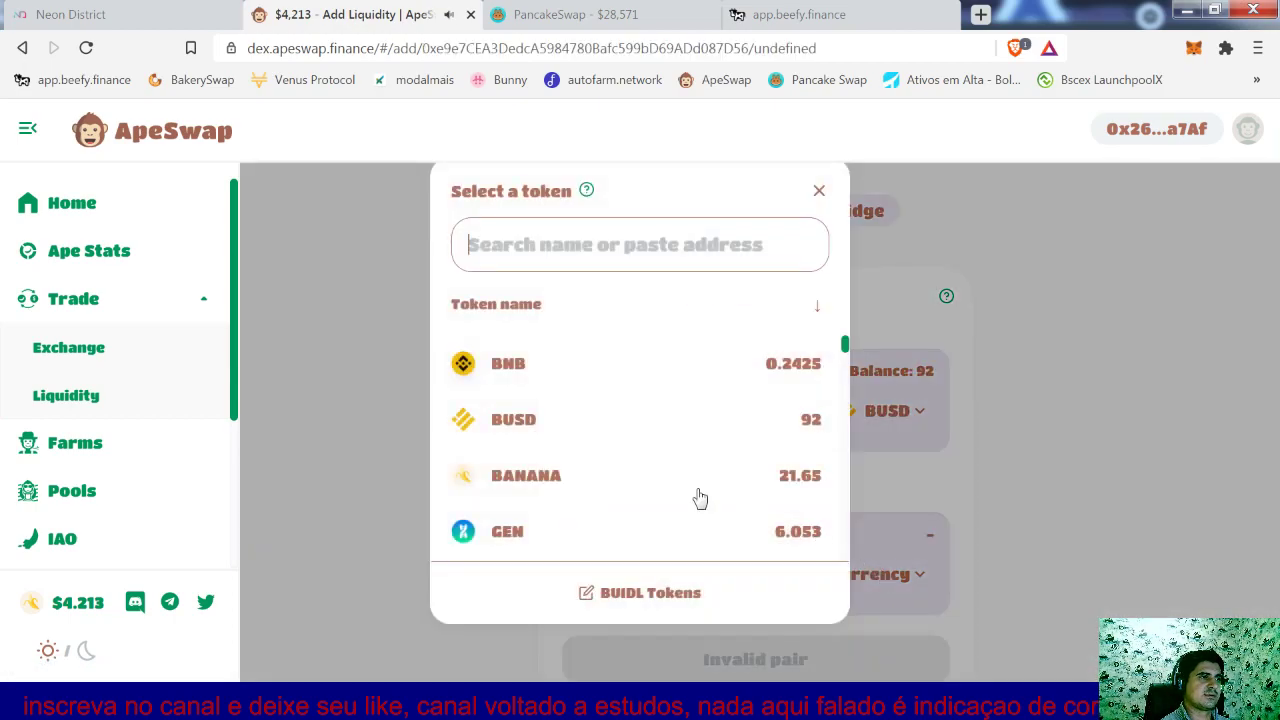
left_click(547, 478)
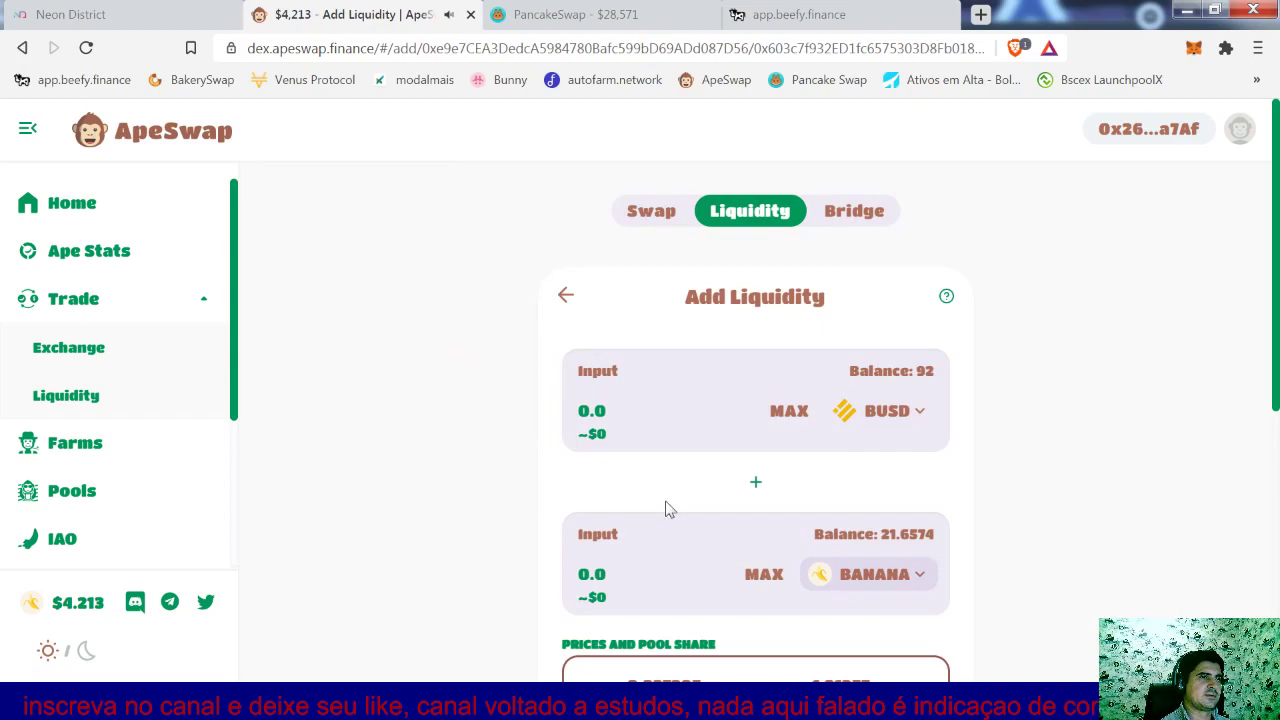
- Supply the maximum 21.6574 BANANA paired with 91.4134 BUSD to the pool and confirm the supply
left_click(765, 577)
scroll(778, 572, "down", 3)
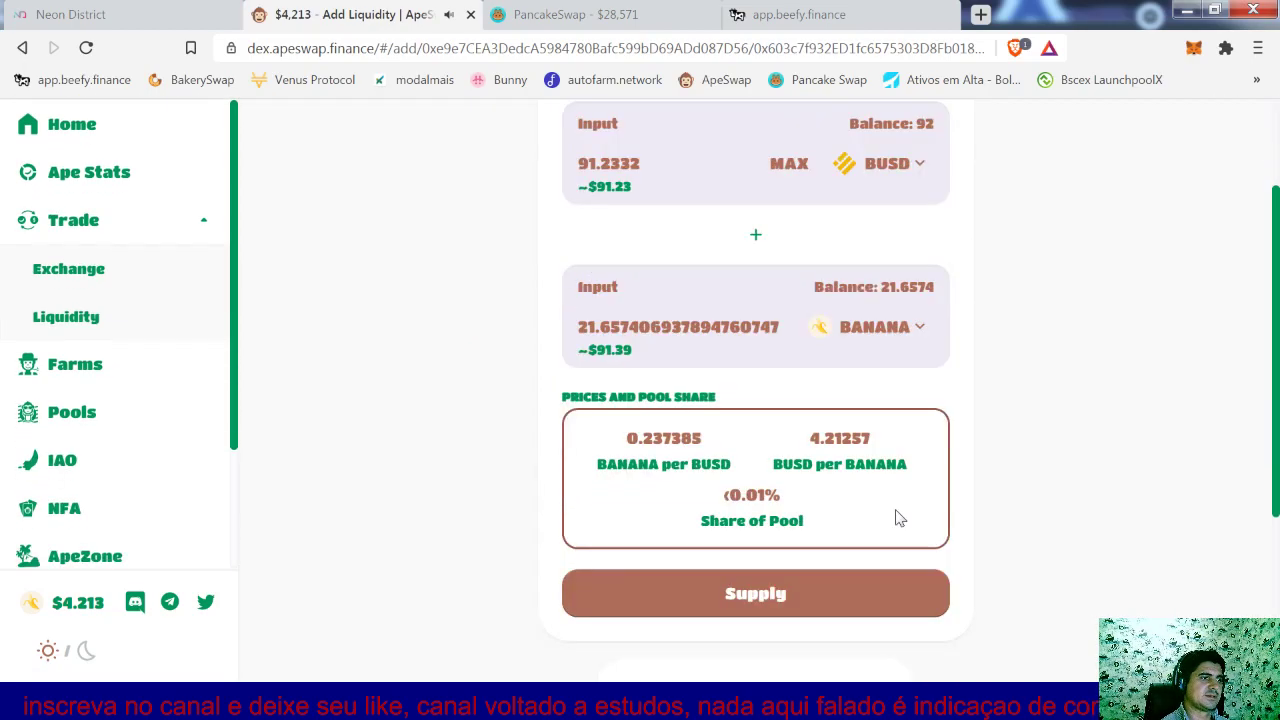
left_click(780, 577)
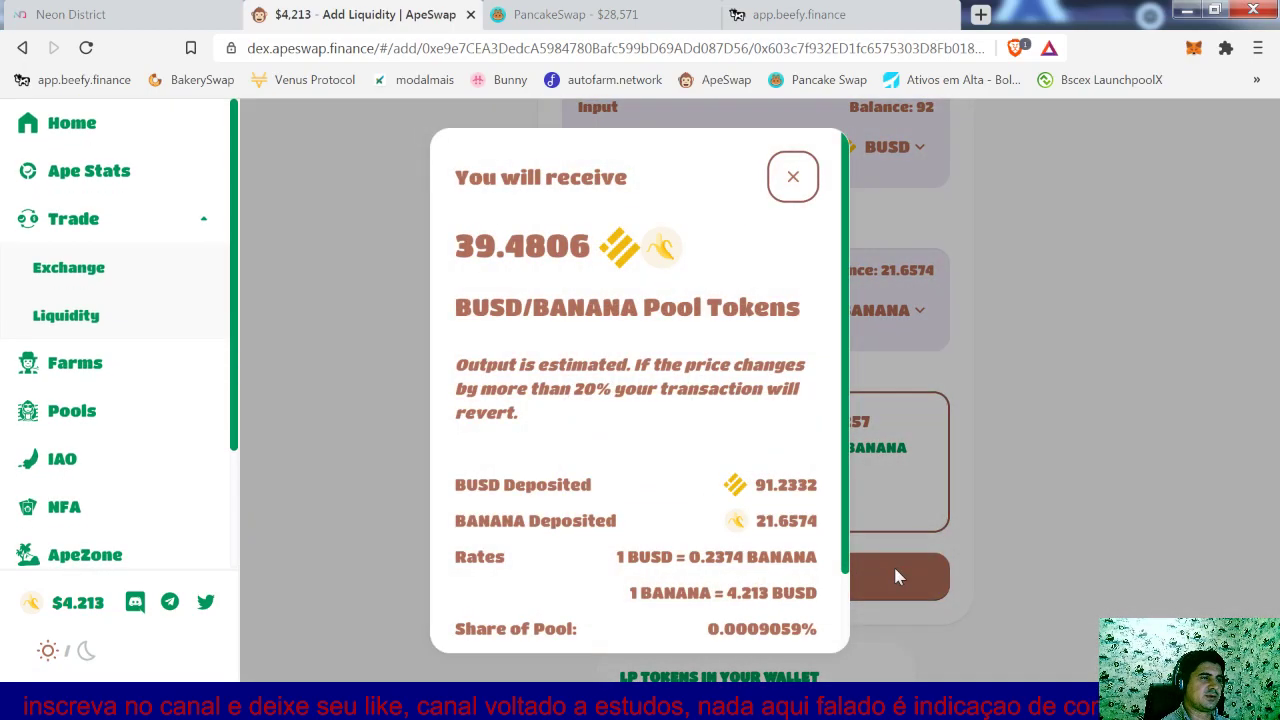
scroll(620, 590, "down", 1)
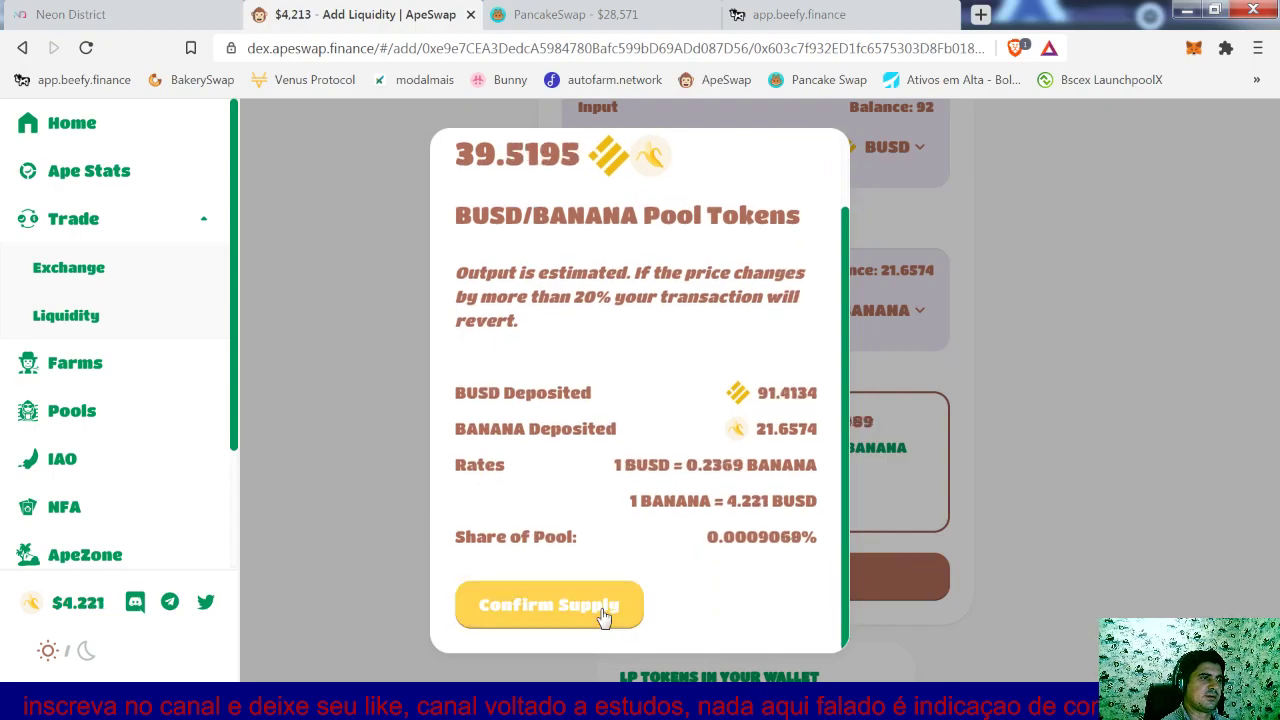
left_click(605, 610)
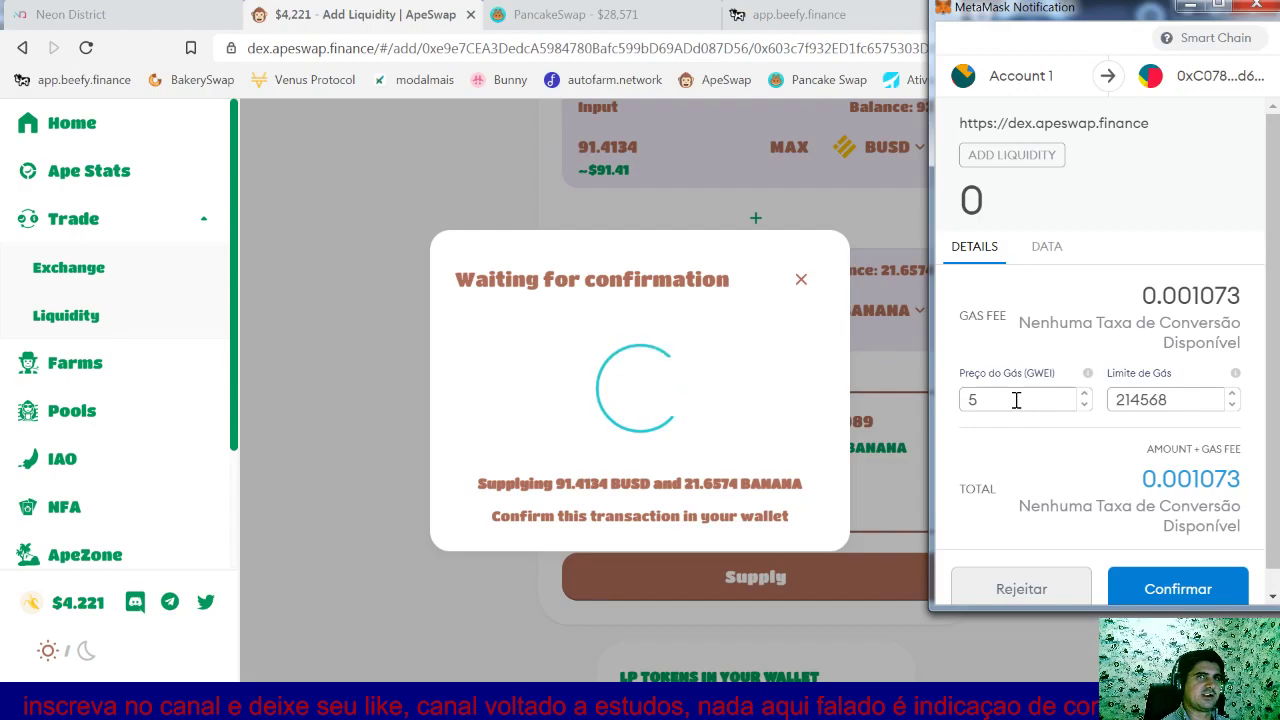
- Set the MetaMask gas price to 7 GWEI, approve the liquidity transaction, and dismiss the submission notice
left_click(1016, 400)
key("BackSpace")
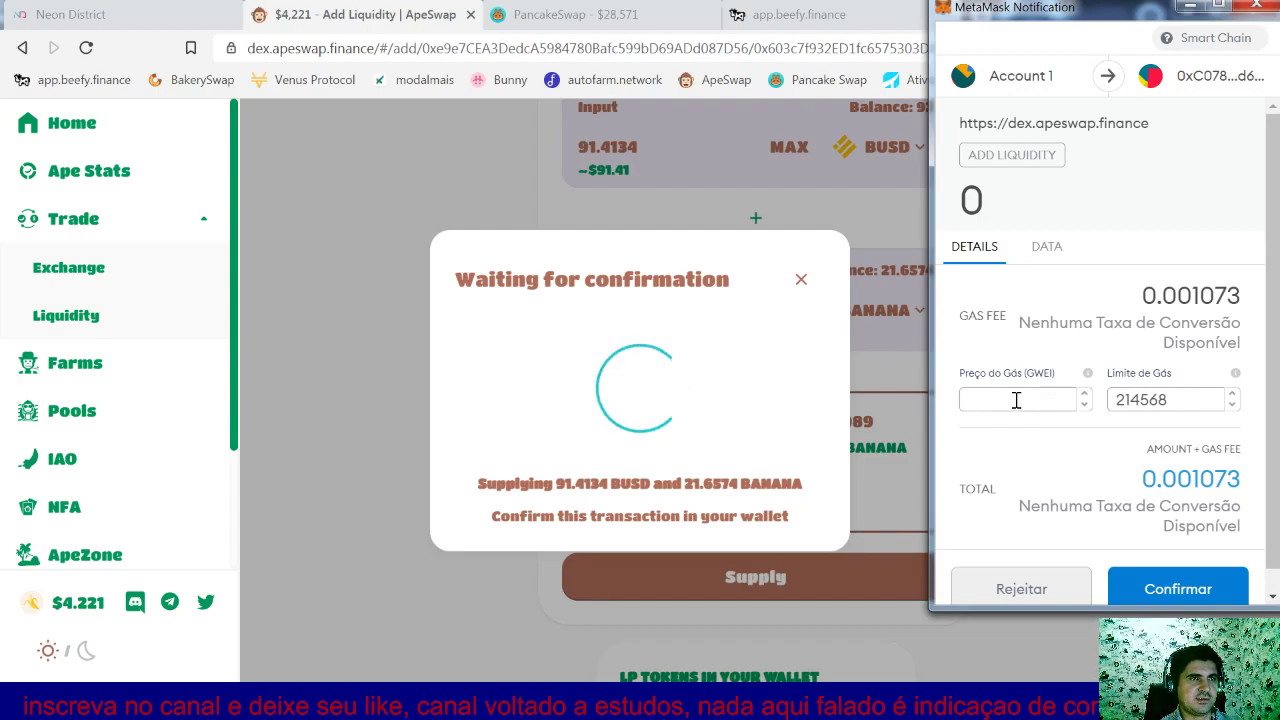
type("07")
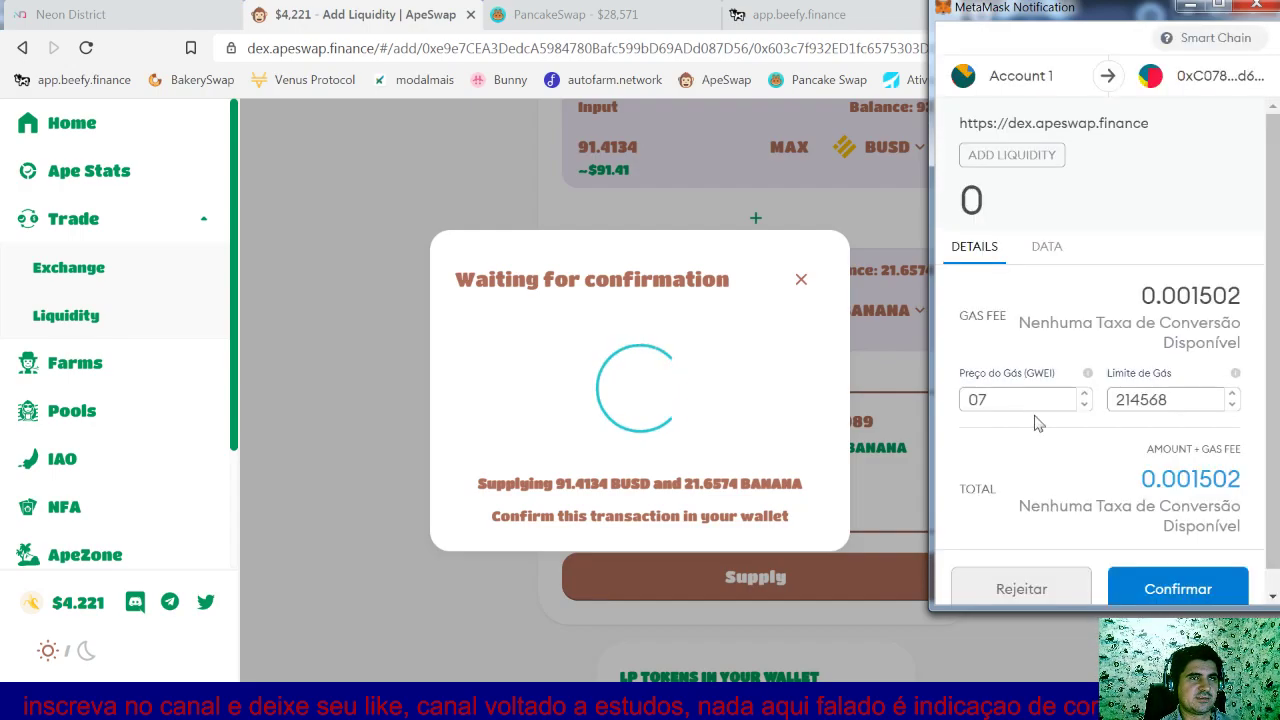
left_click(1165, 590)
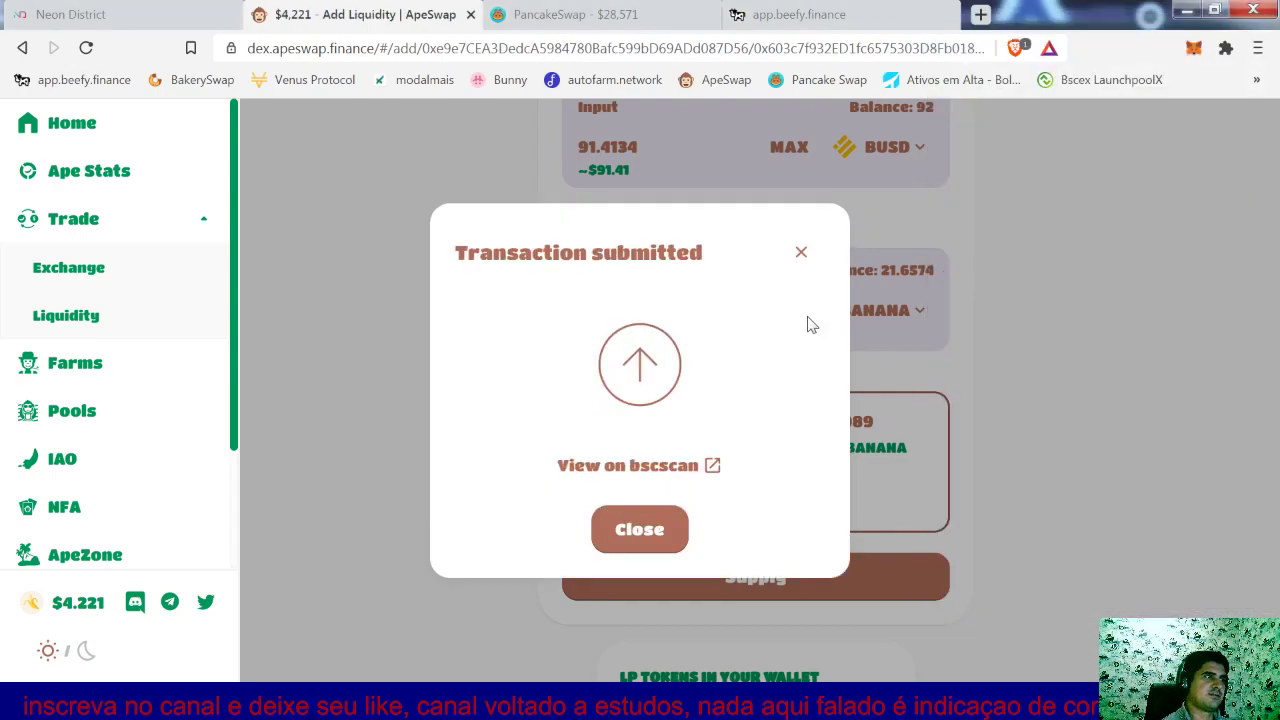
left_click(807, 249)
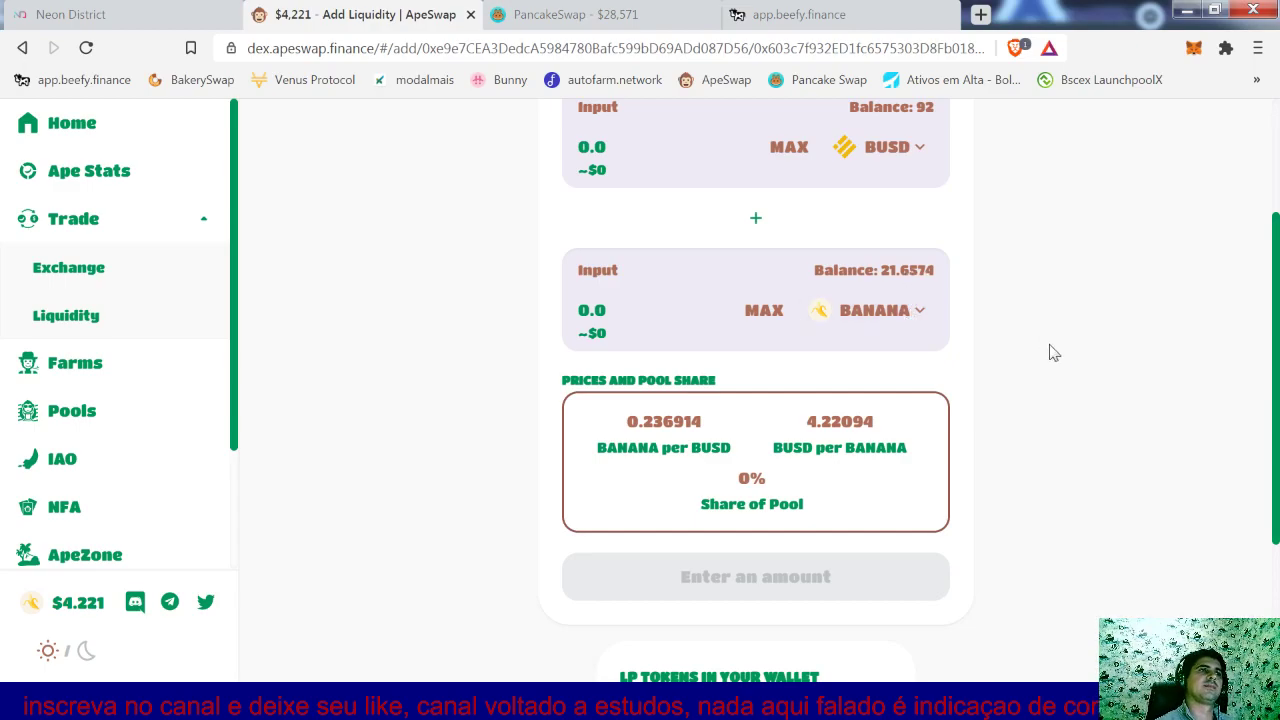
- Check the BANANA/BUSD LP tokens in the wallet, view the confirmed transaction on BscScan, and return to ApeSwap
scroll(1045, 400, "down", 3)
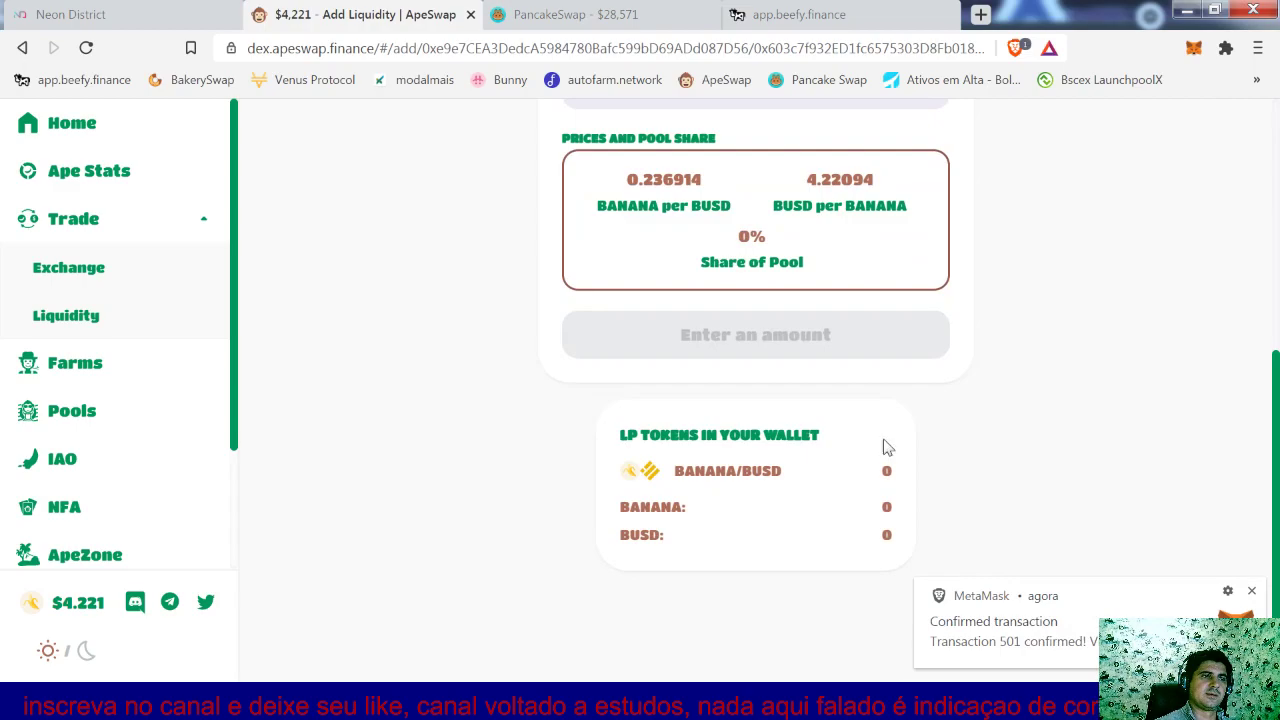
left_click(990, 620)
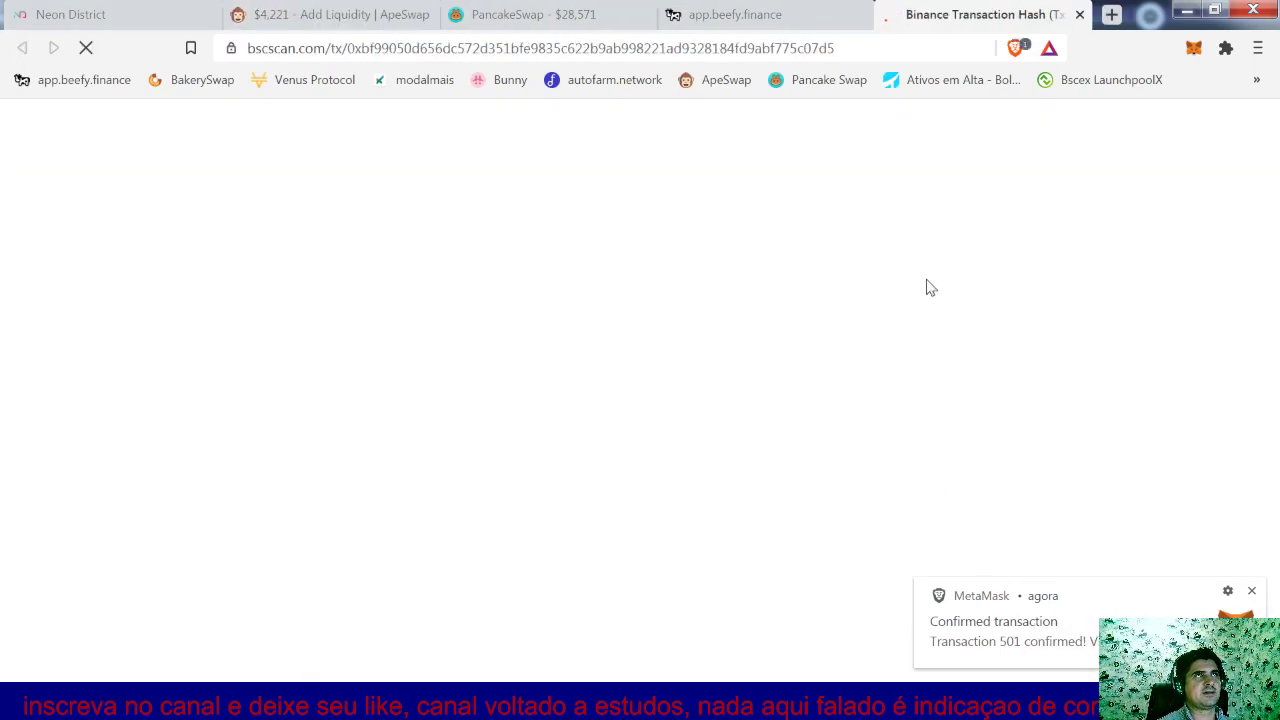
left_click(1079, 14)
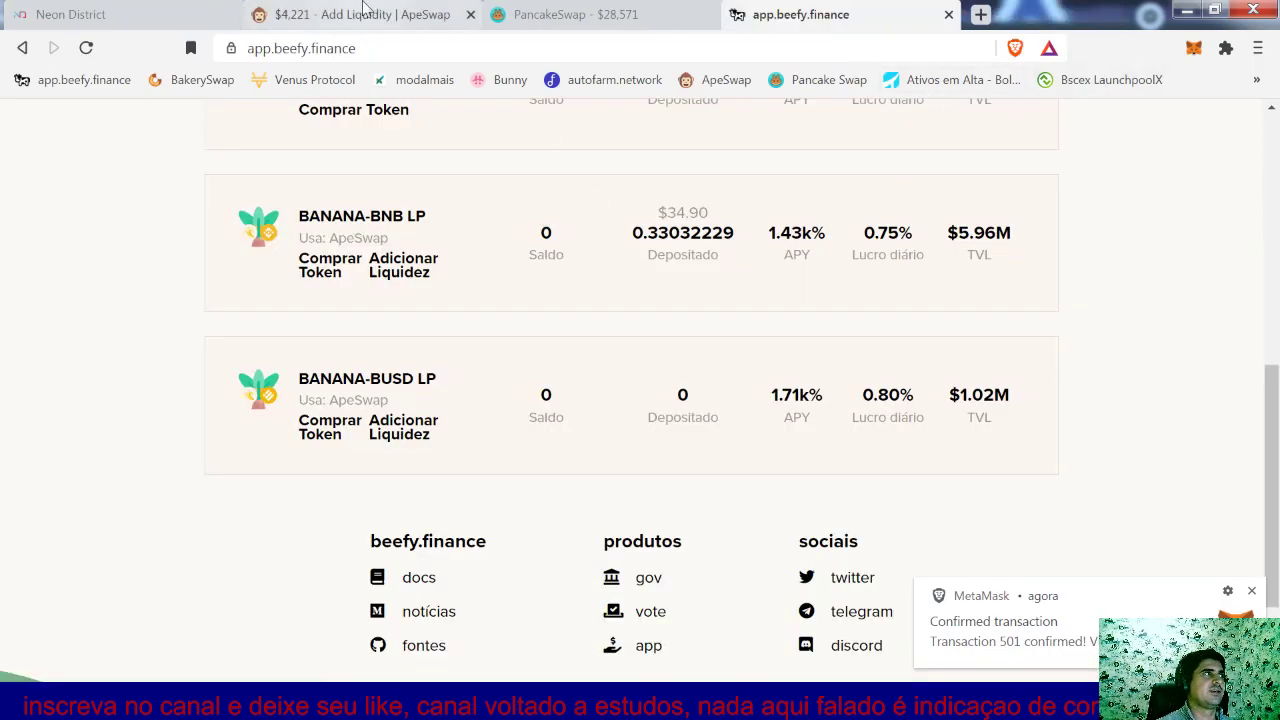
left_click(330, 16)
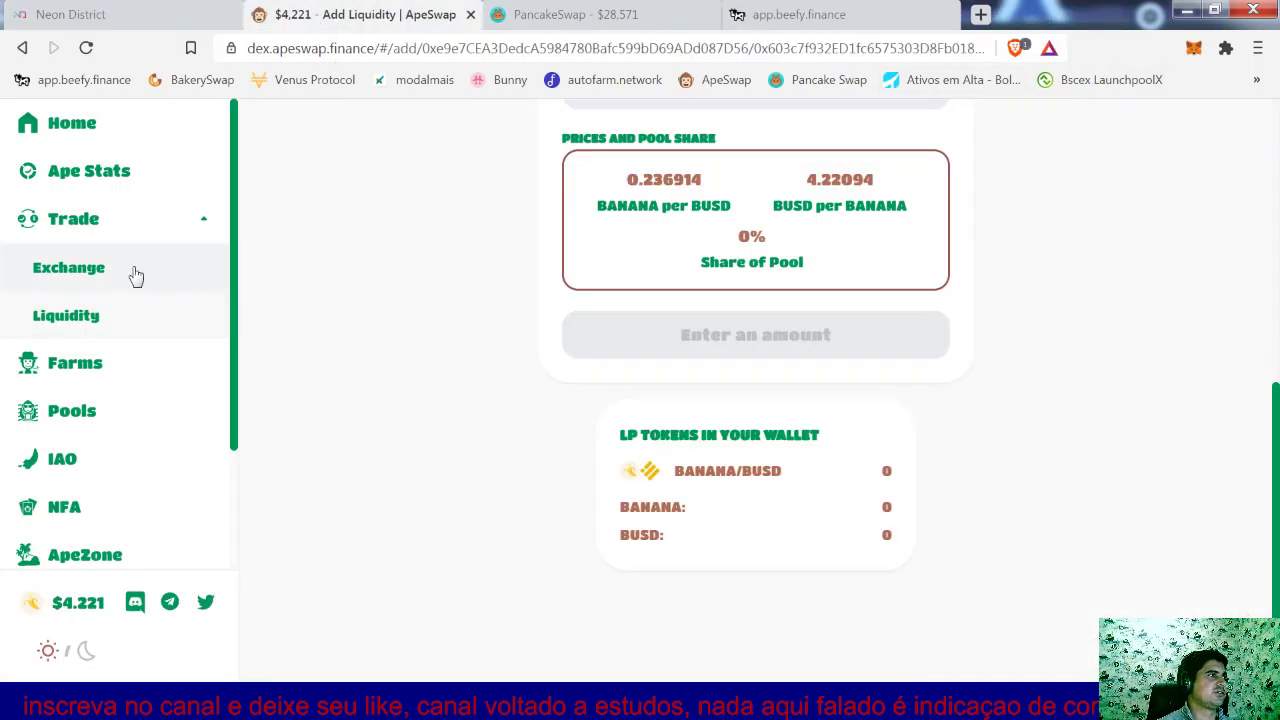
- Stake the full balance of 39.5193 BANANA-BUSD LP in its ApeSwap farm and approve the deposit in MetaMask
left_click(72, 363)
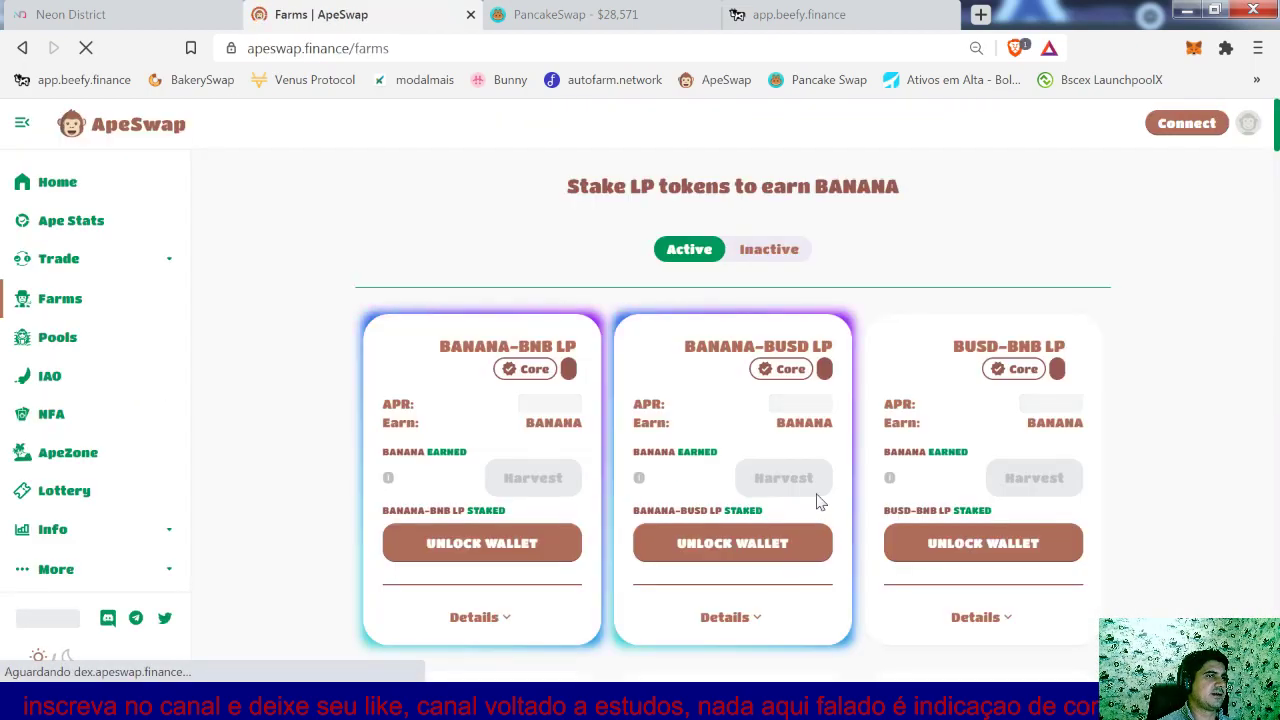
scroll(820, 497, "down", 1)
scroll(818, 500, "down", 1)
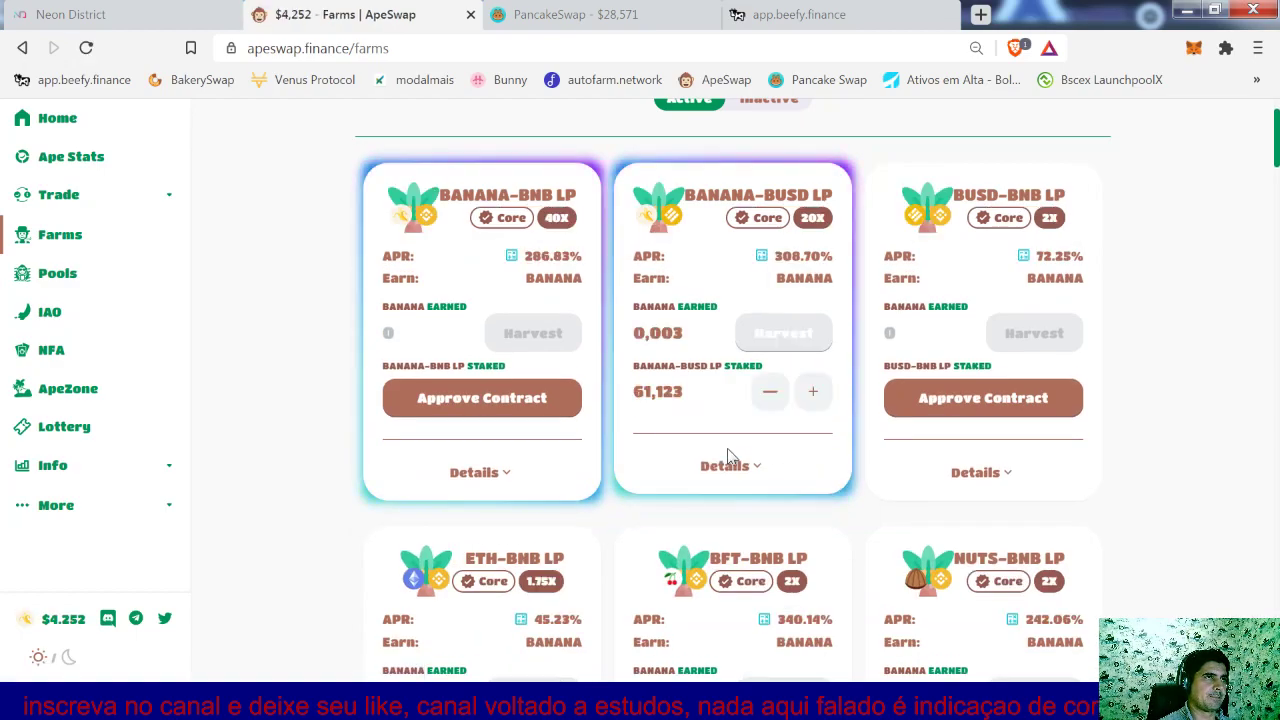
left_click(810, 396)
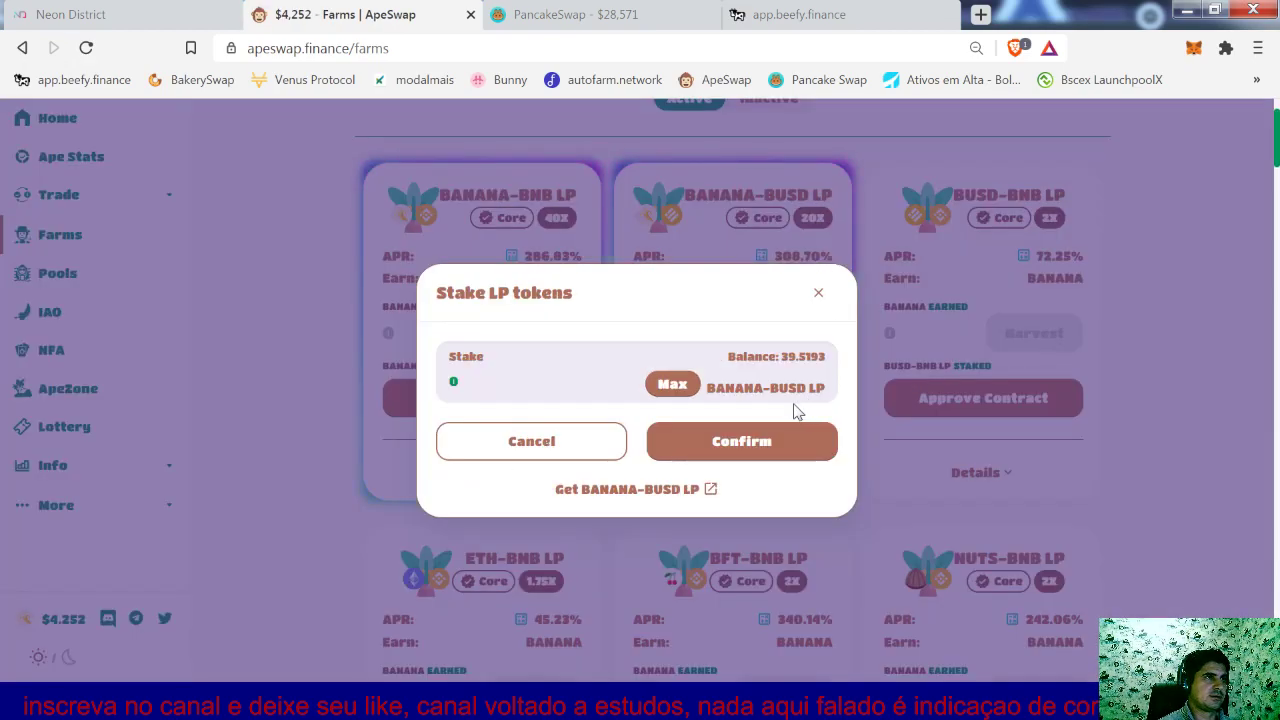
left_click_drag(776, 357, 798, 357)
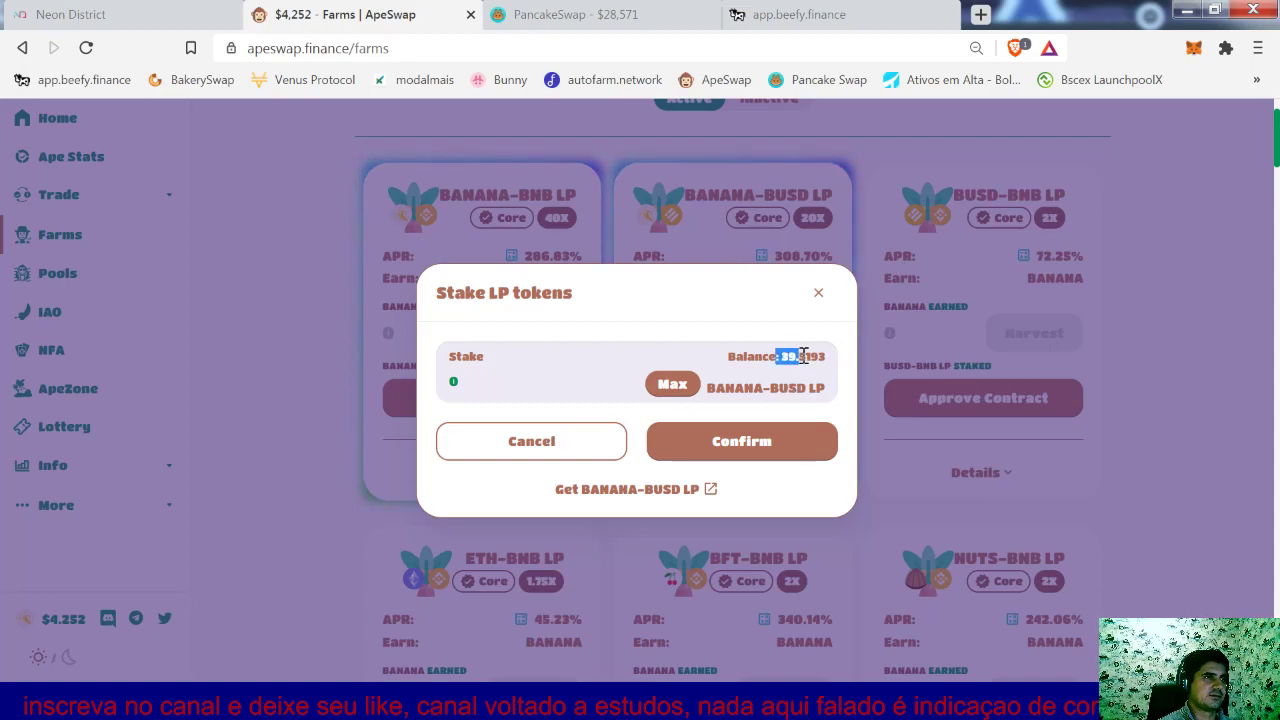
left_click(668, 387)
left_click(748, 450)
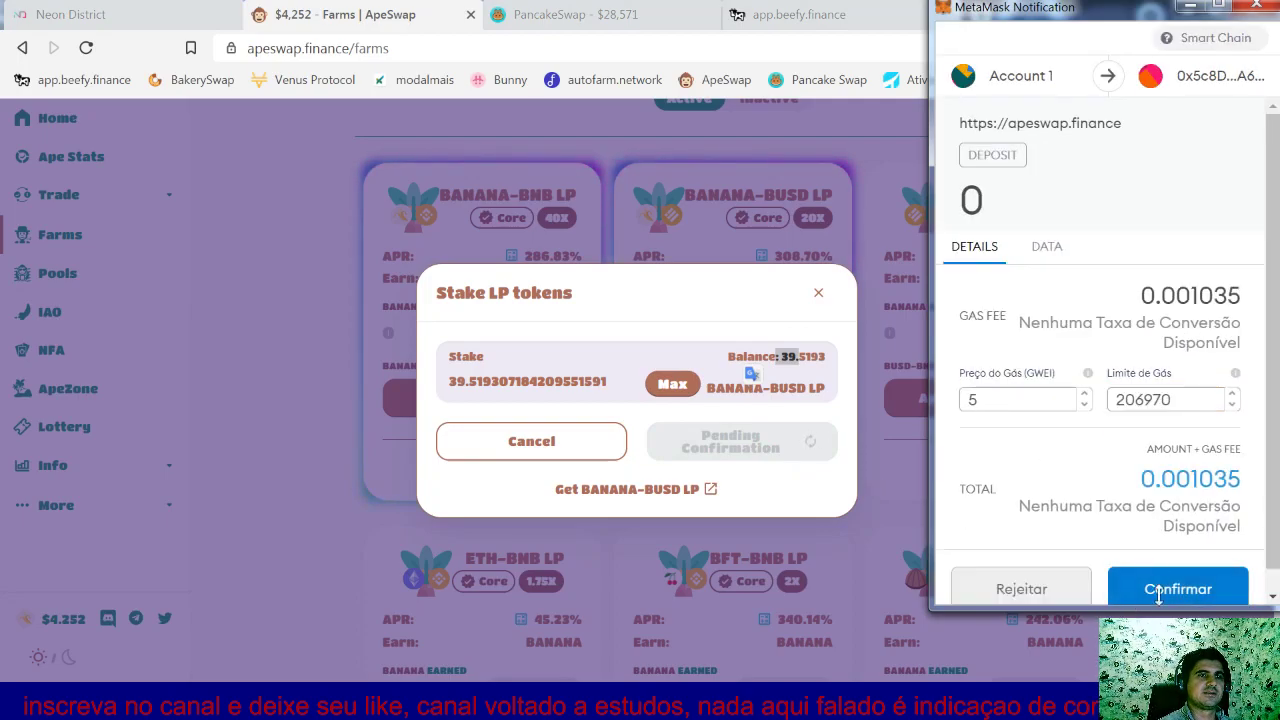
left_click(994, 399)
left_click(1175, 594)
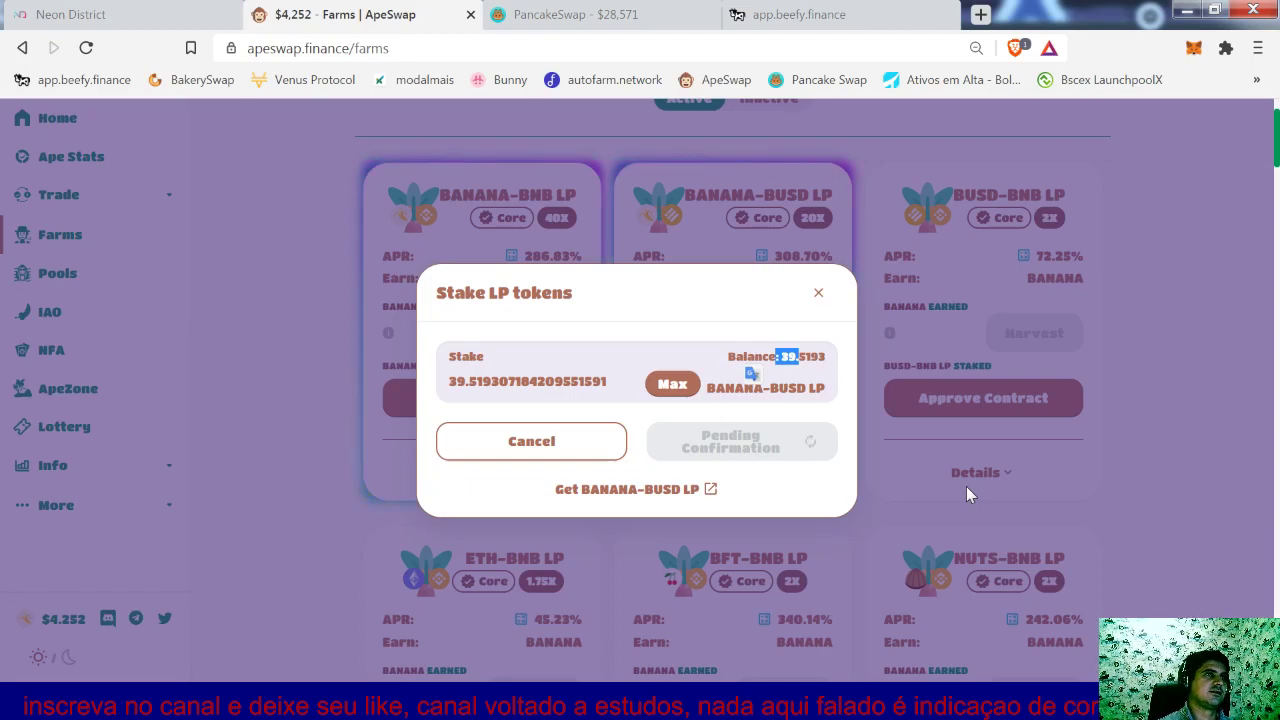
- Check the staked BANANA-BUSD LP amount and review the farm's ROI by timeframe, highlighting the 30-day return before closing the details
left_click(760, 486)
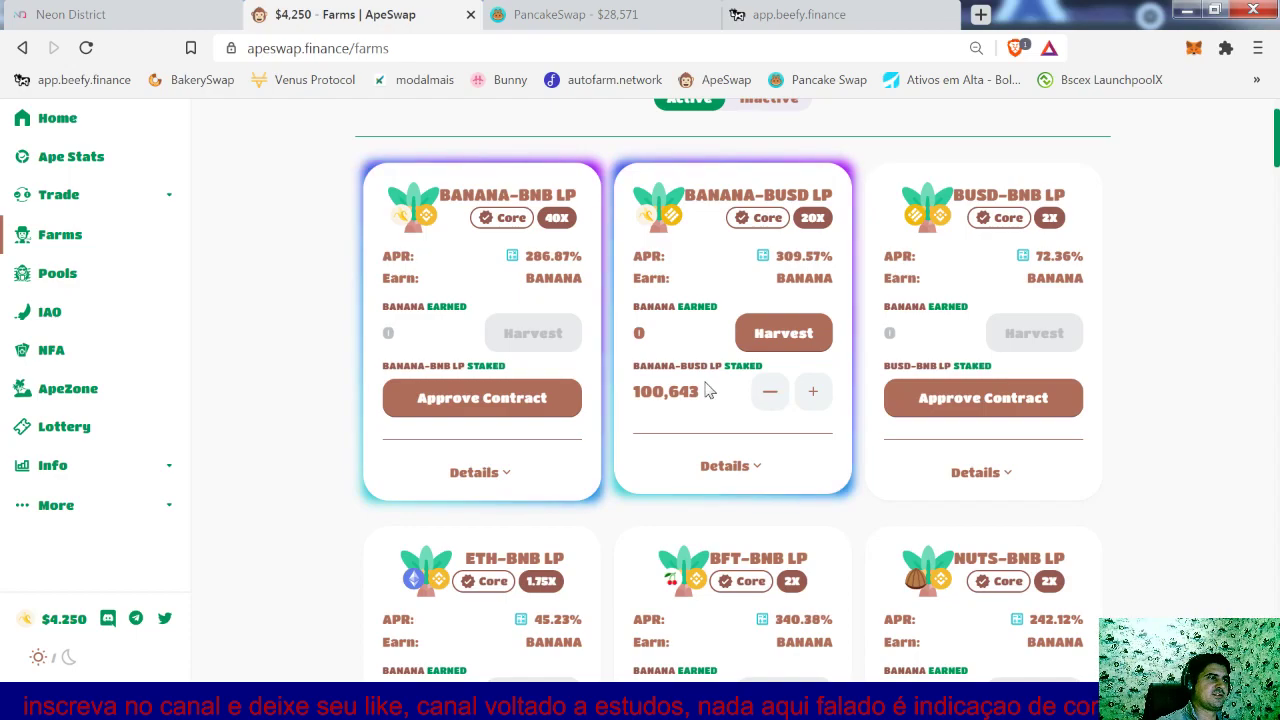
left_click_drag(703, 391, 632, 400)
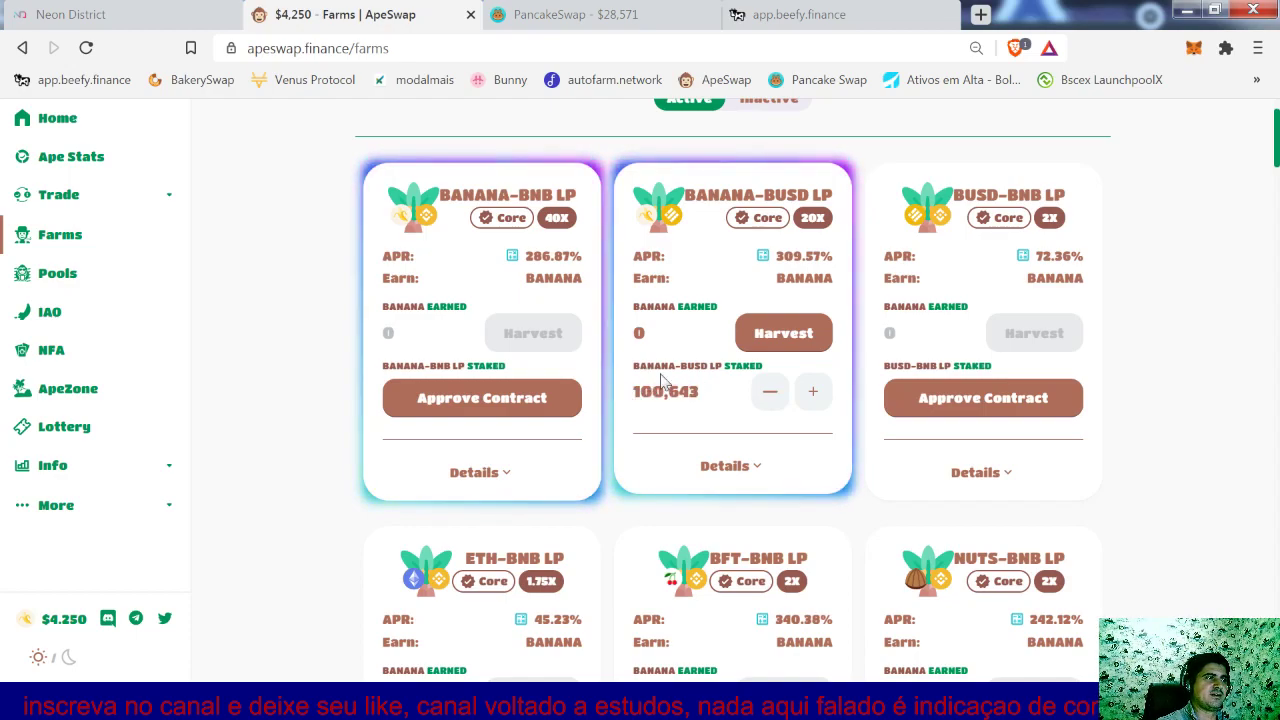
left_click(762, 258)
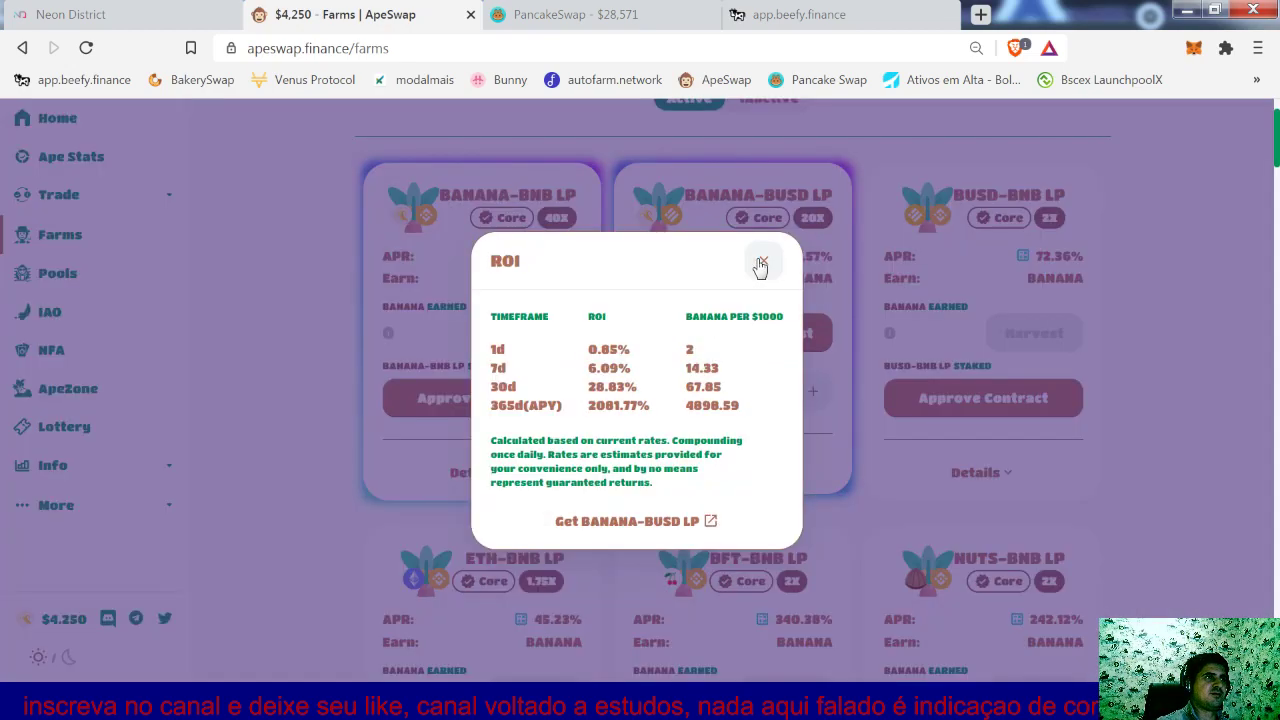
left_click_drag(632, 357, 633, 392)
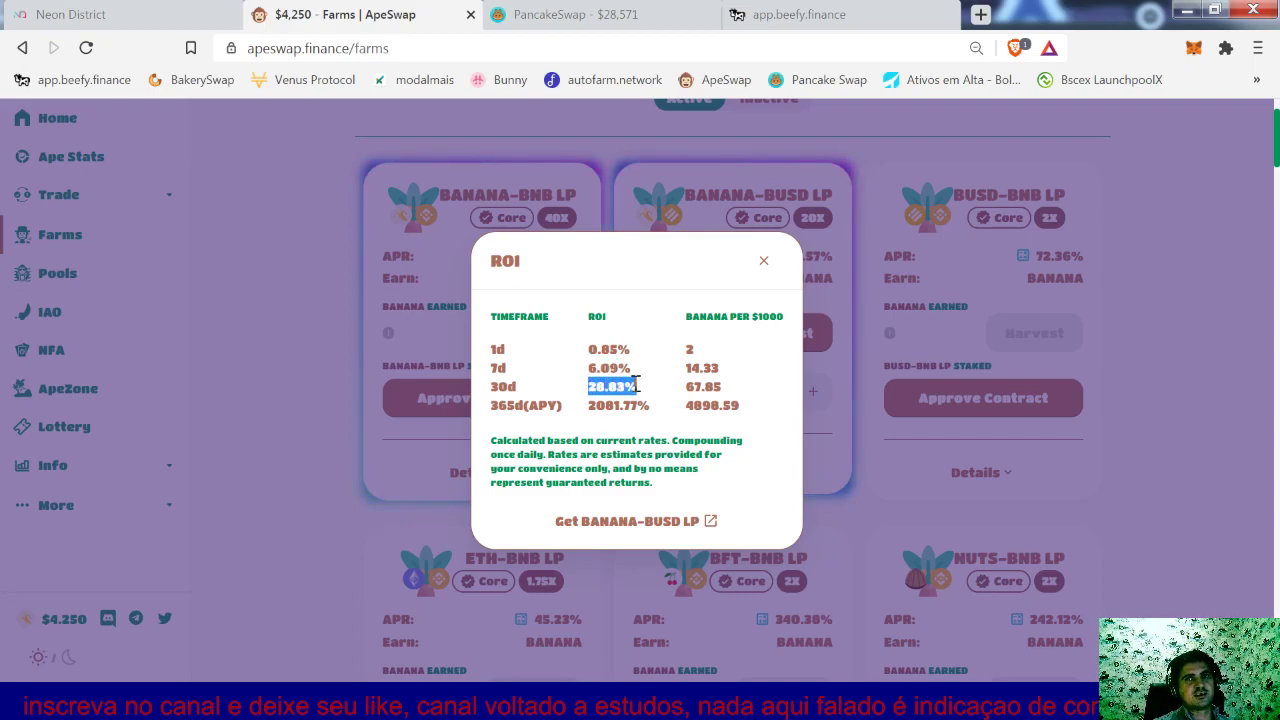
left_click(763, 261)
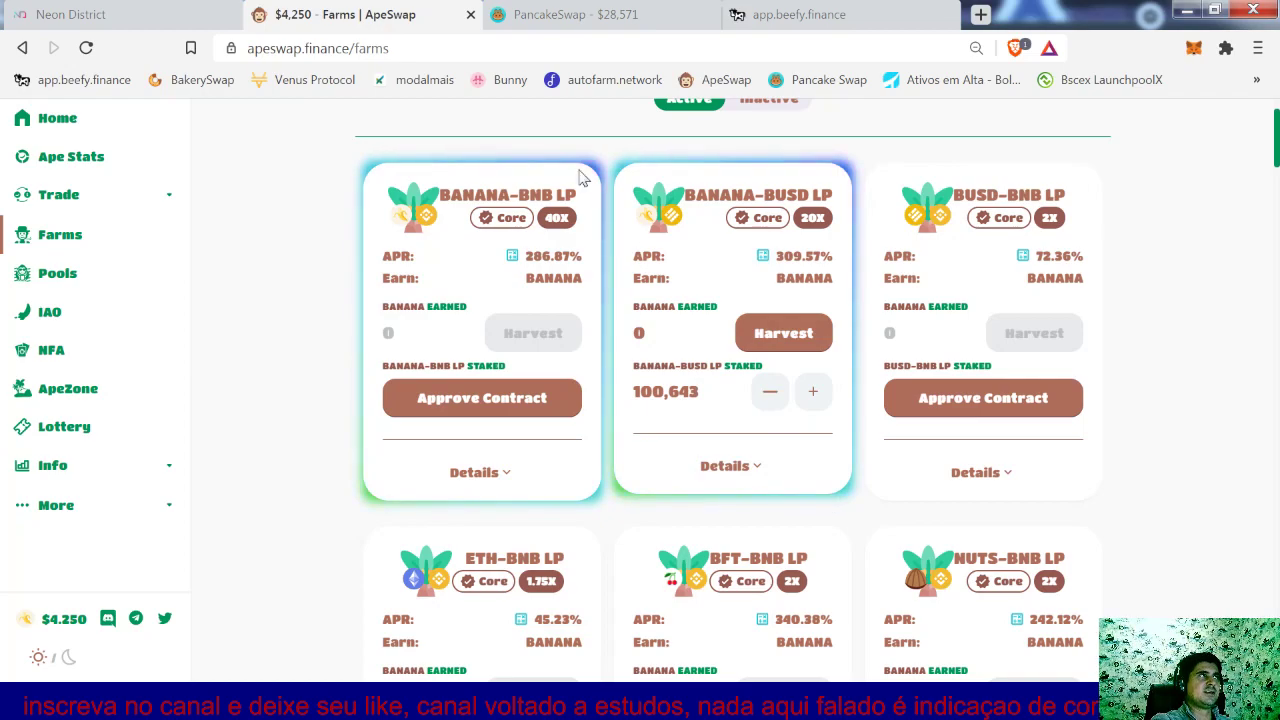
- Switch to PancakeSwap and load its home page to view the farms and staking overview
left_click(560, 14)
scroll(700, 380, "down", 1)
left_click(106, 132)
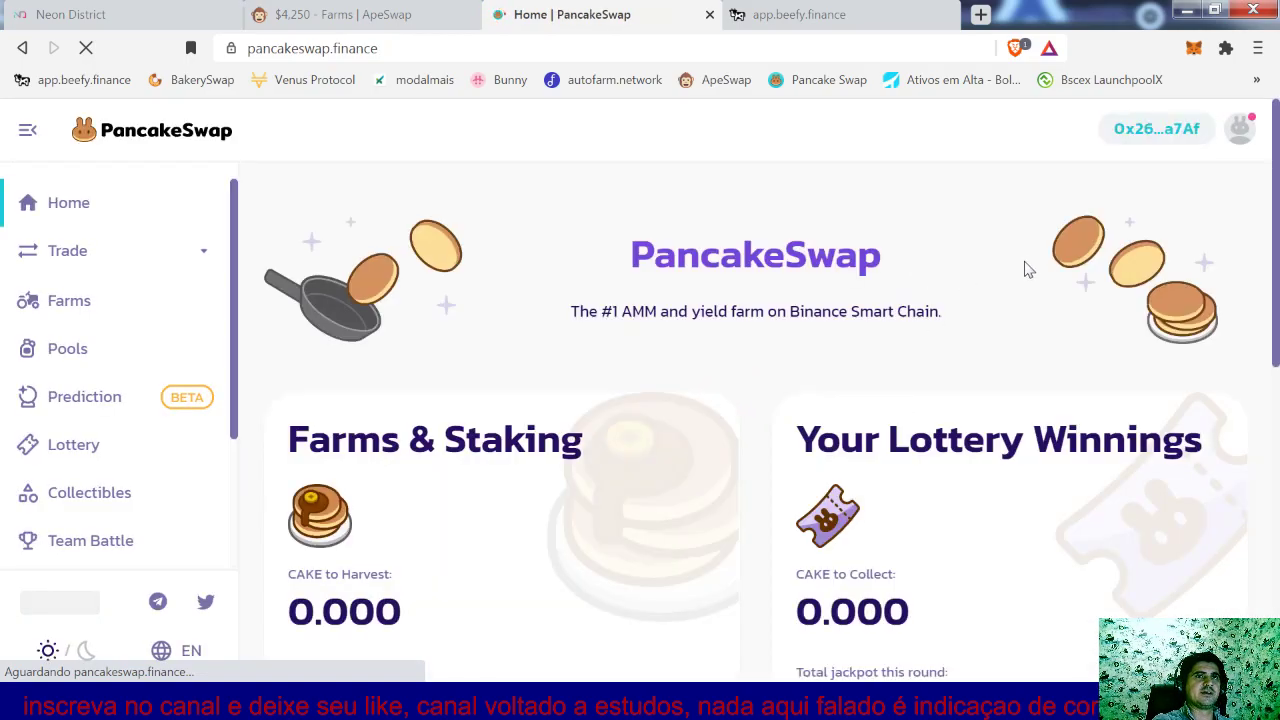
scroll(800, 372, "down", 2)
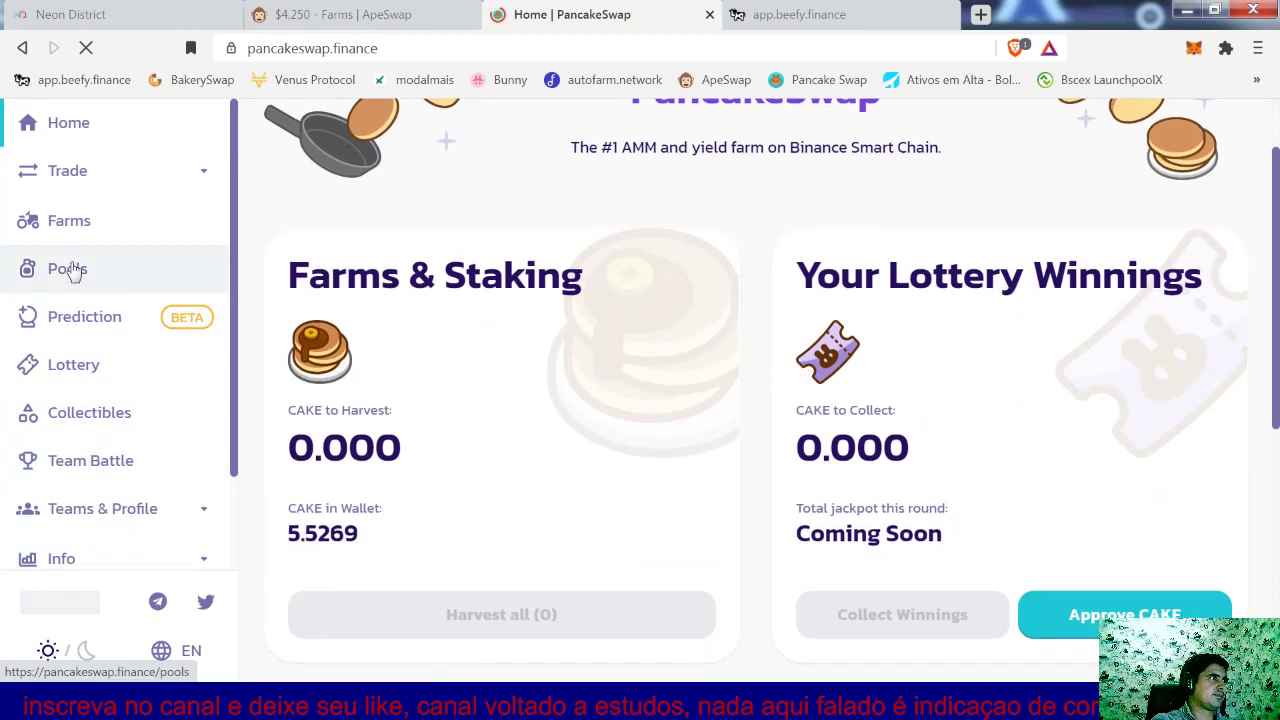
- Open the Bunny site in place of Beefy Finance and view the deposited CAKE auto-compounding pool
left_click(876, 18)
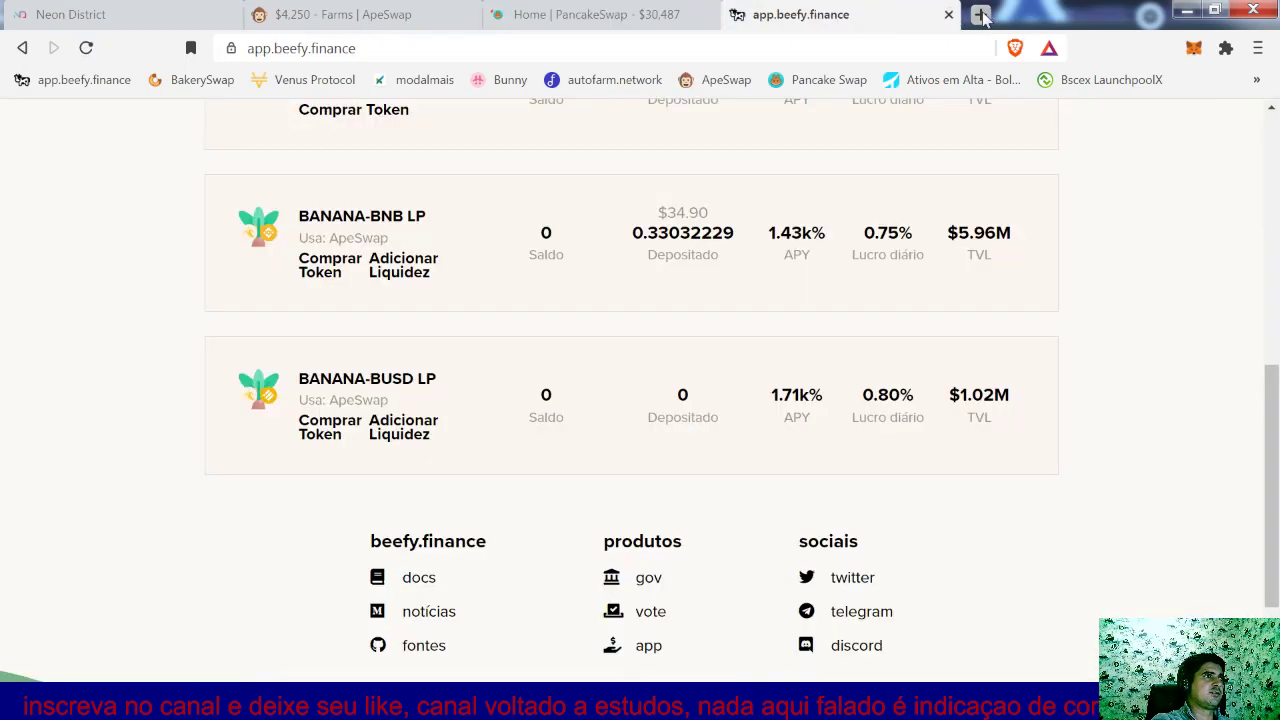
left_click(503, 85)
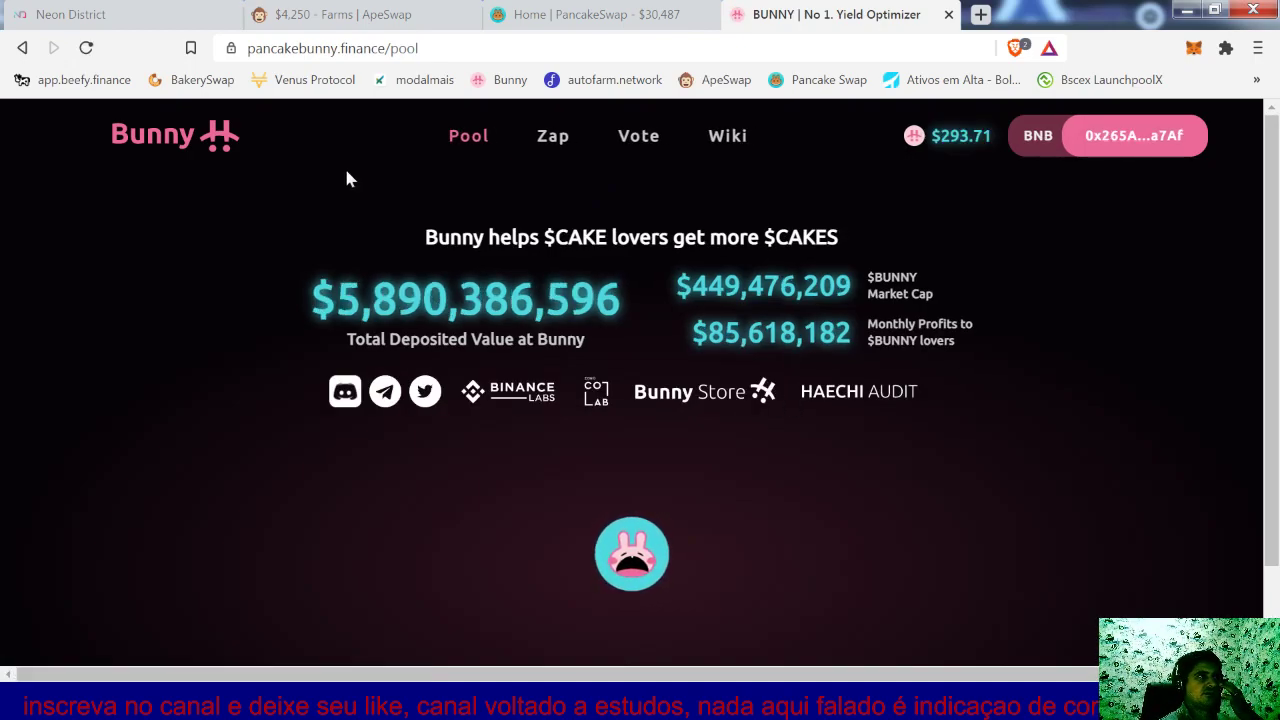
scroll(620, 450, "down", 2)
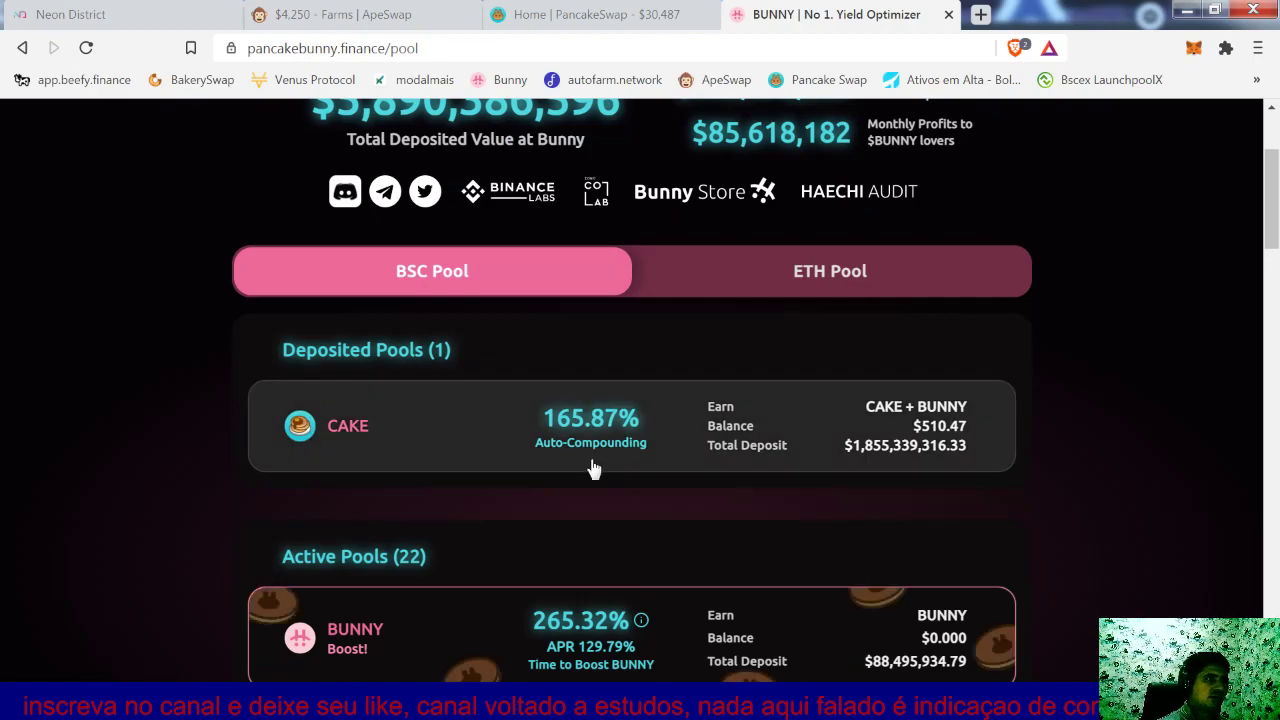
left_click(580, 432)
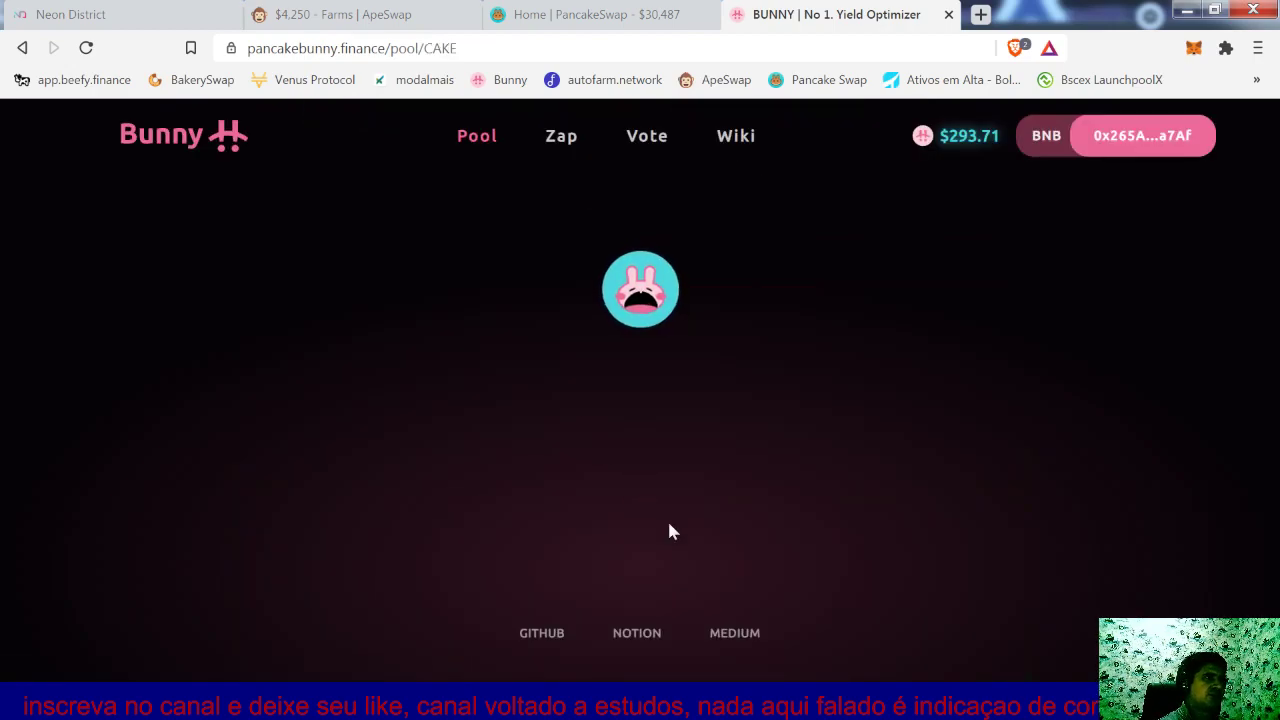
- Open PancakeSwap's Pools page and examine the pool and BUNNY parts of the APY for Bunny's CAKE pool
left_click(563, 17)
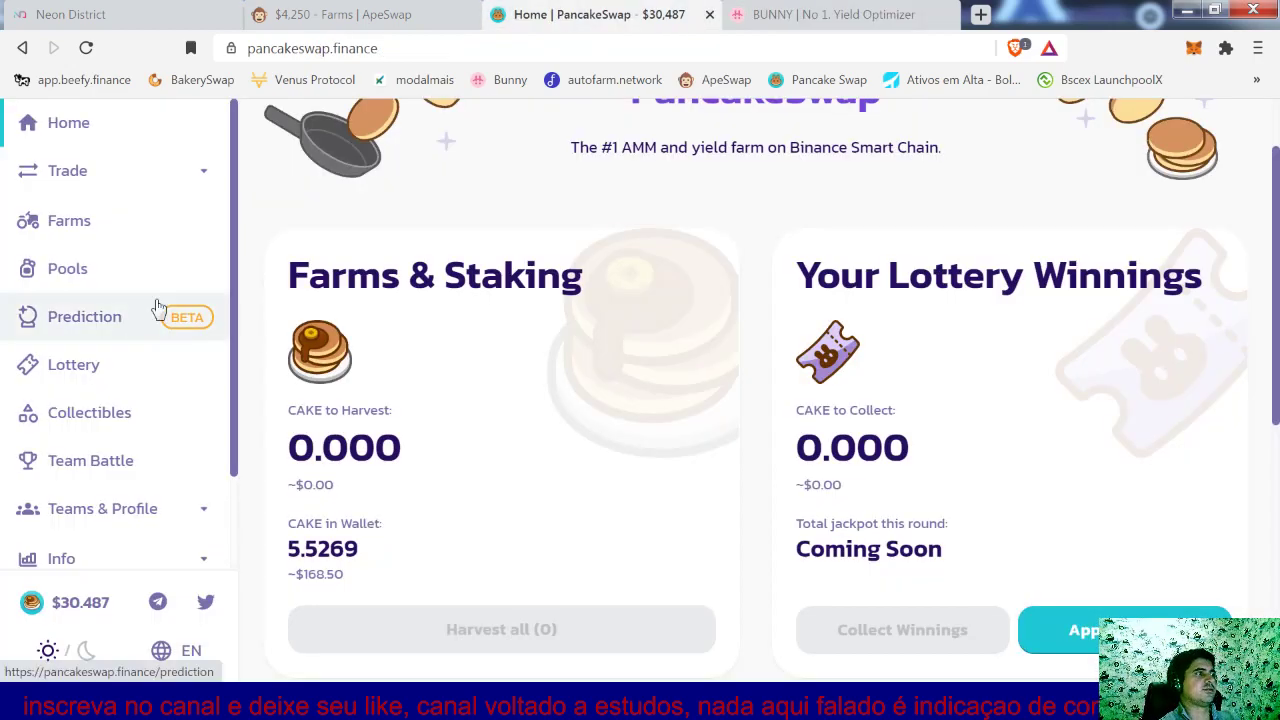
left_click(106, 280)
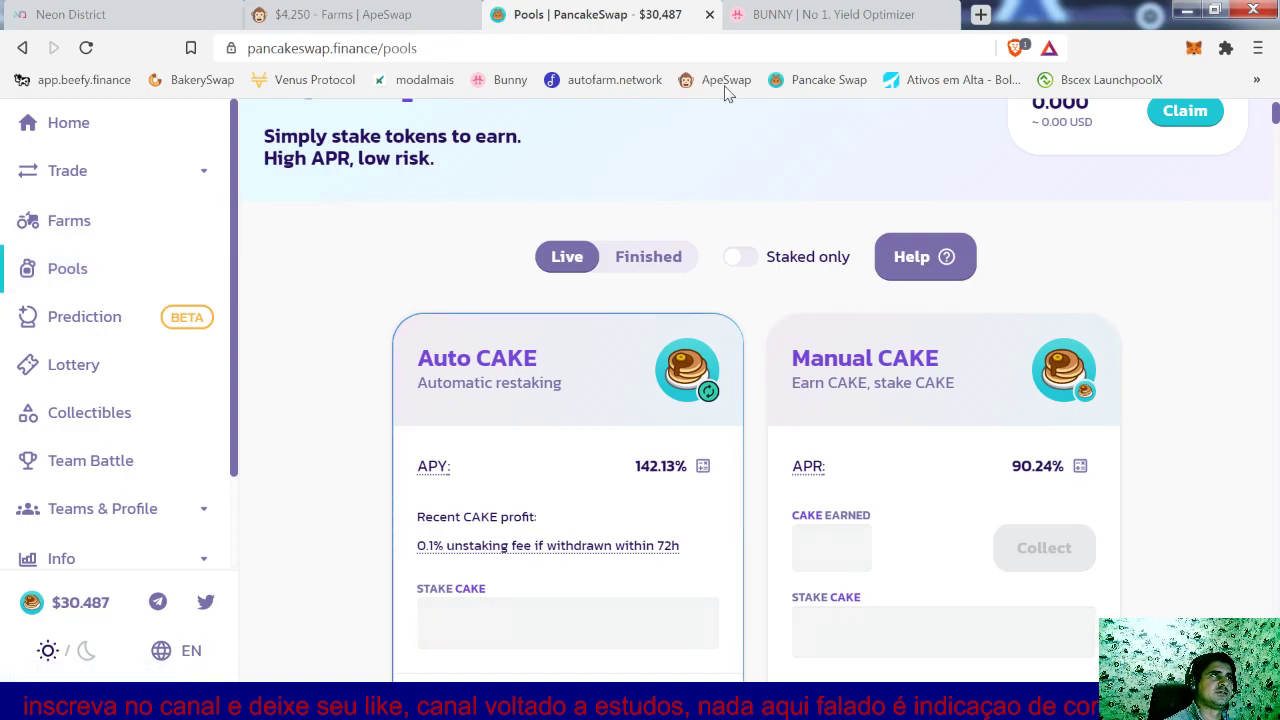
left_click(788, 22)
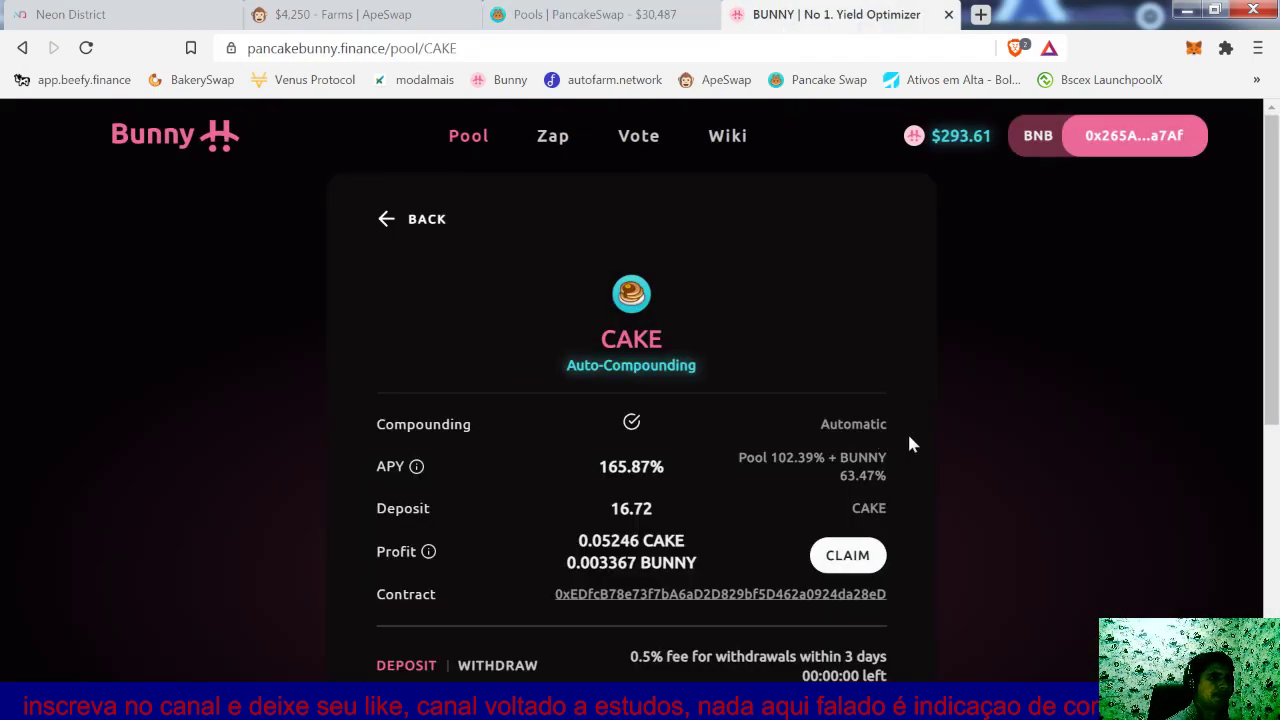
scroll(909, 443, "down", 1)
scroll(962, 403, "up", 1)
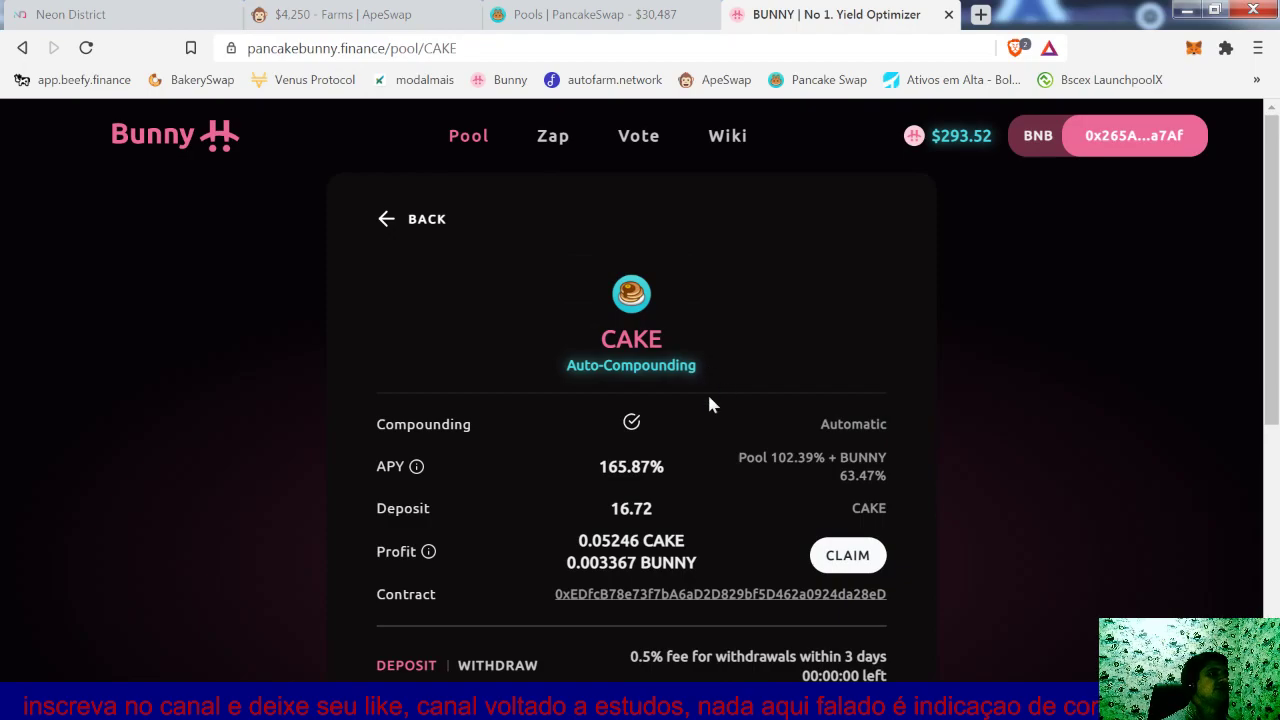
left_click_drag(737, 457, 886, 481)
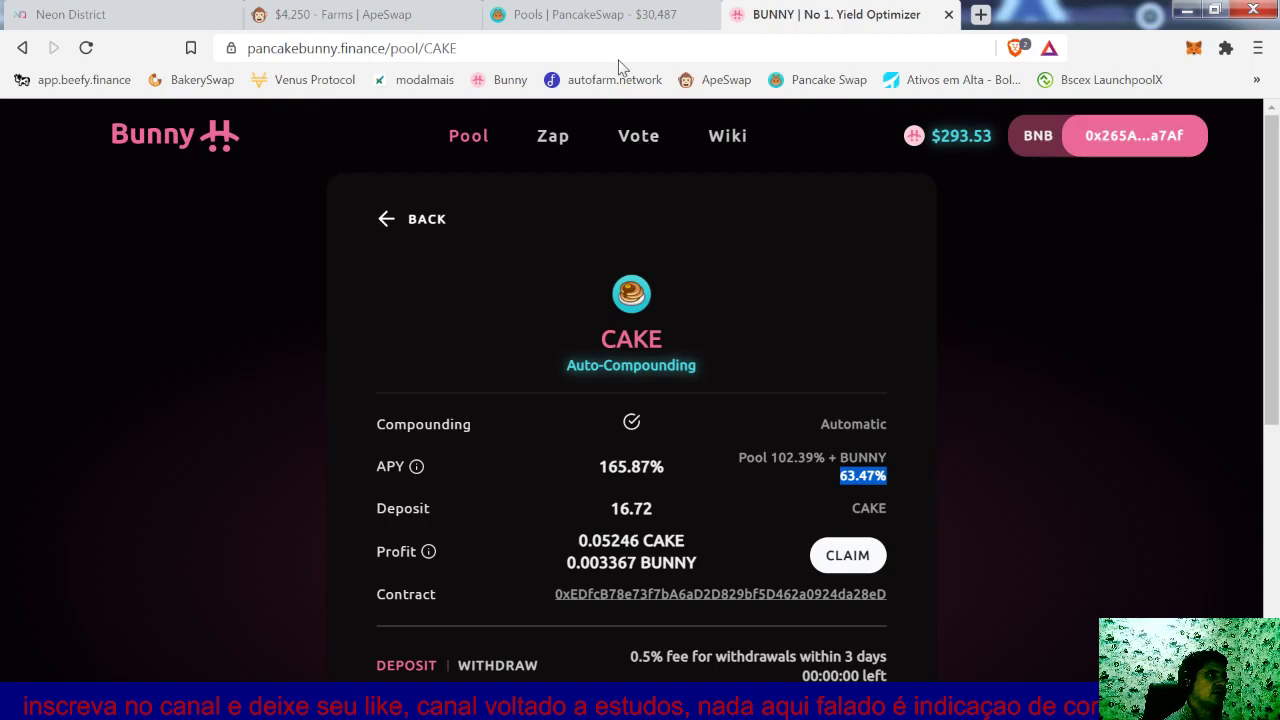
- Compare the Auto CAKE pool's APY on PancakeSwap with the CAKE pool on Bunny
left_click(595, 14)
left_click_drag(689, 466, 638, 471)
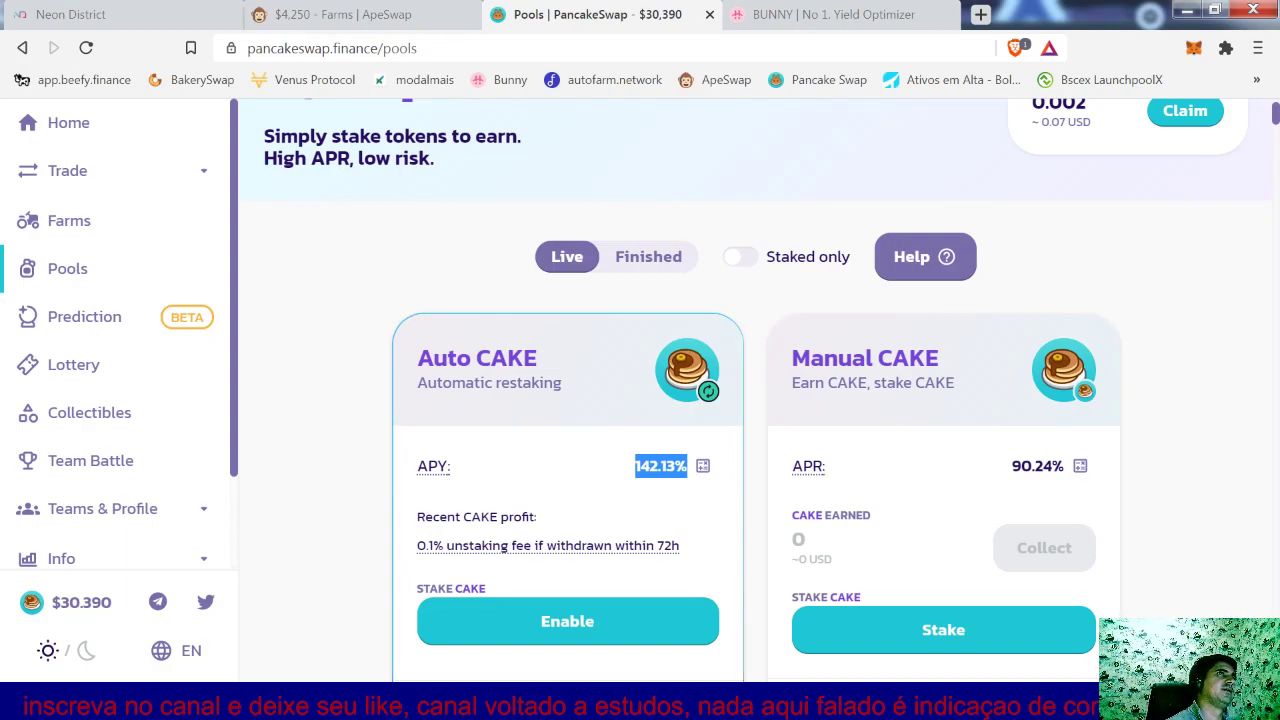
left_click(830, 15)
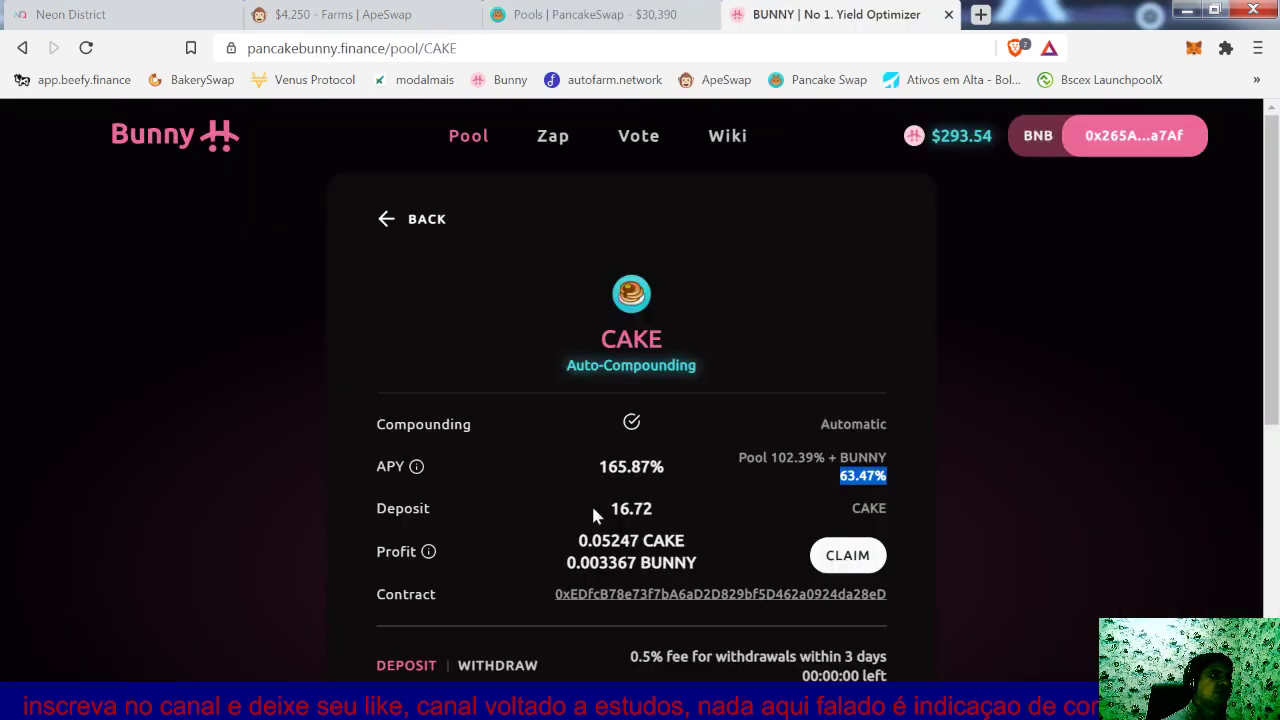